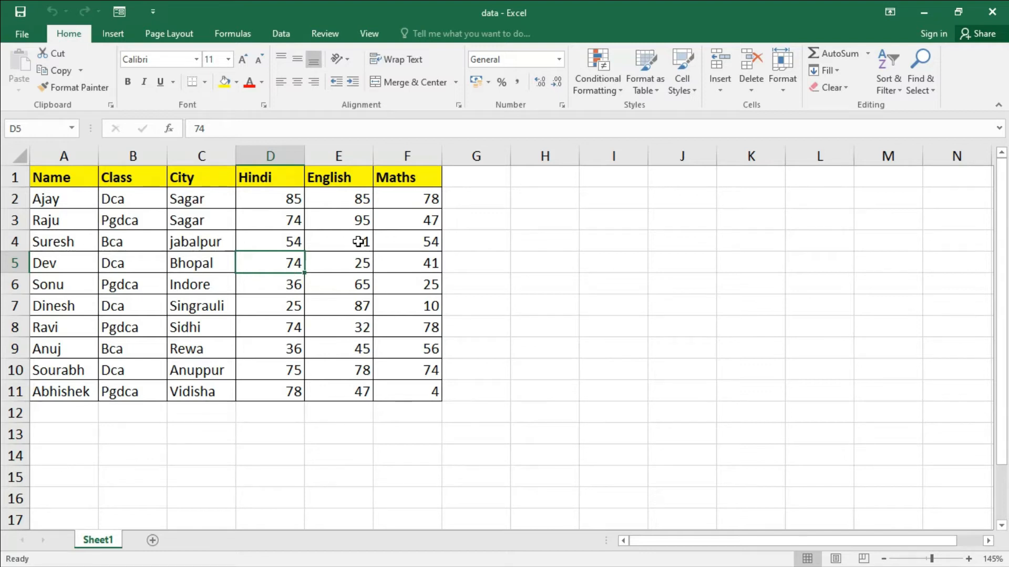
{"action": "left_click", "coordinate": [77, 175]}
{"action": "left_click", "coordinate": [133, 182]}
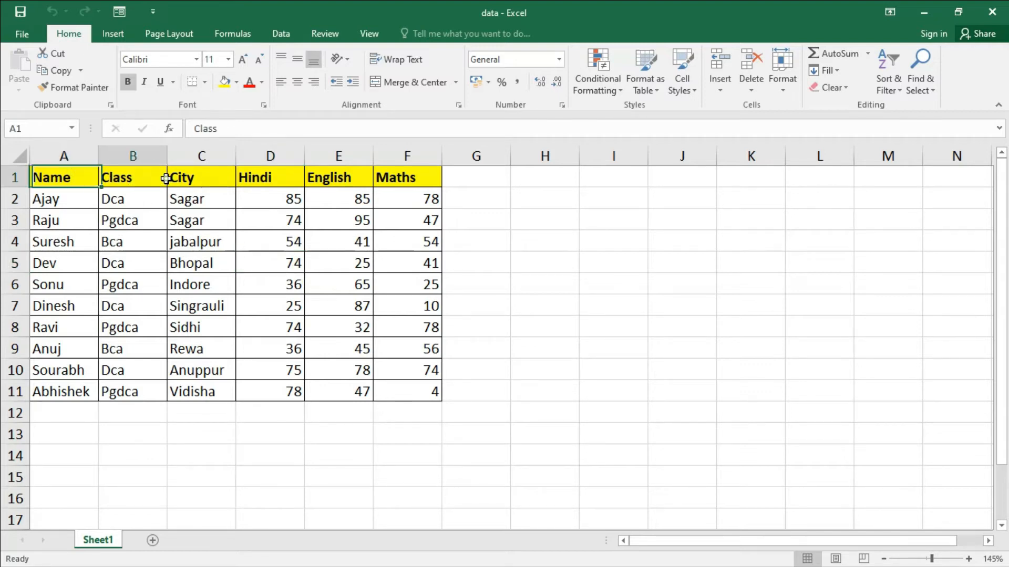
{"action": "left_click", "coordinate": [209, 179]}
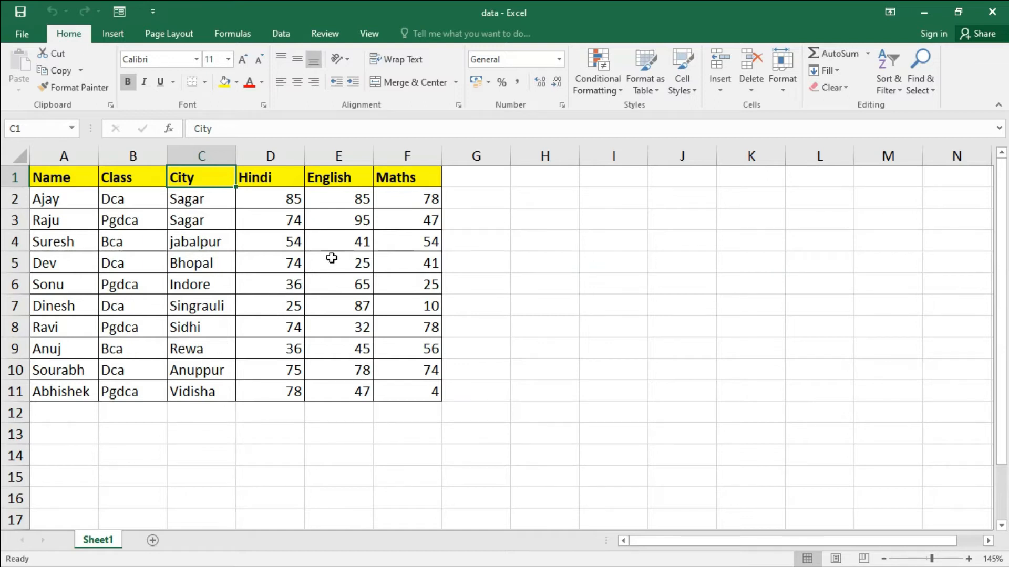
{"action": "left_click", "coordinate": [331, 283]}
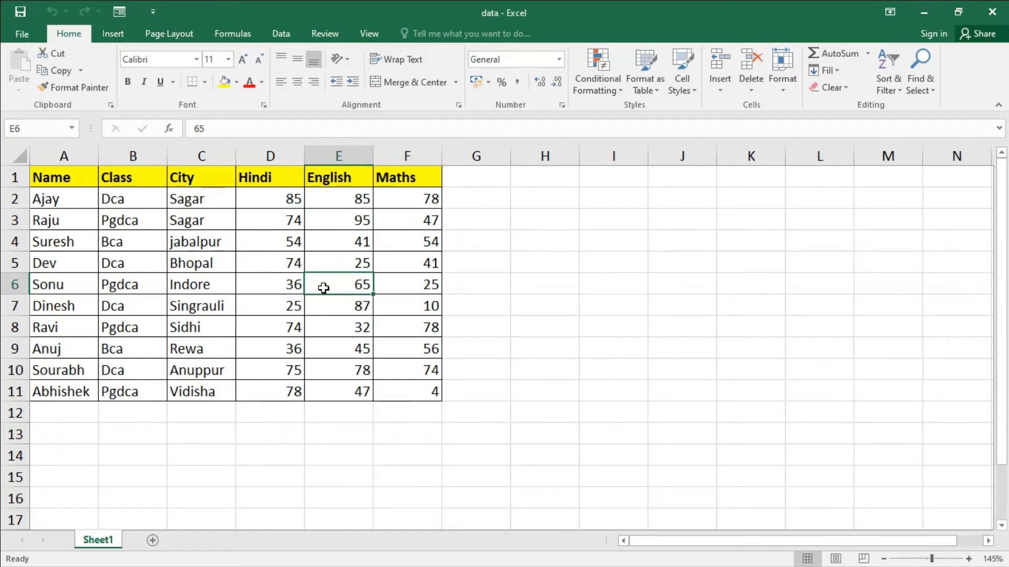
- Select the whole student marks table, A1:F11
{"action": "left_click", "coordinate": [285, 312]}
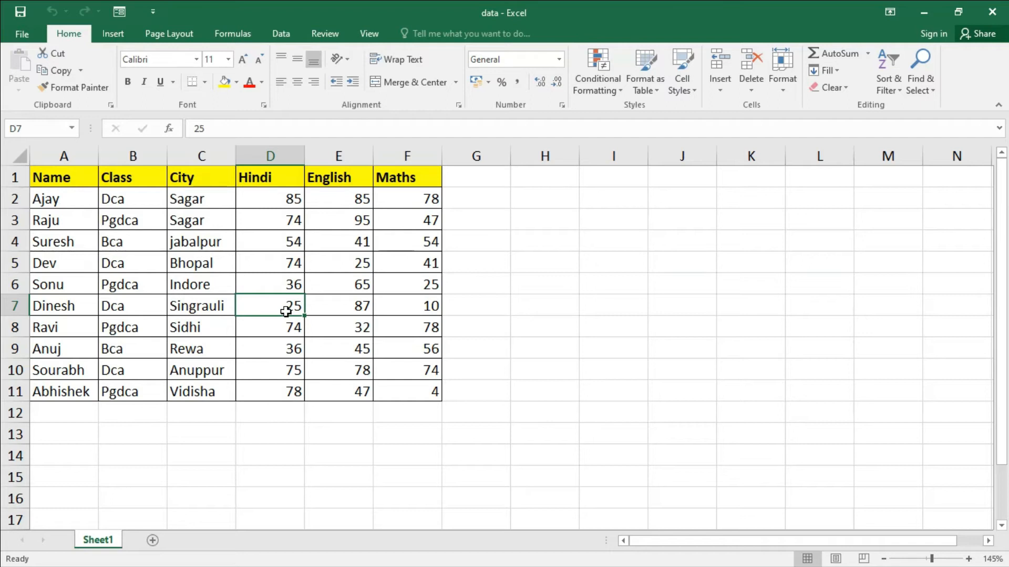
{"action": "key", "text": "ctrl+a"}
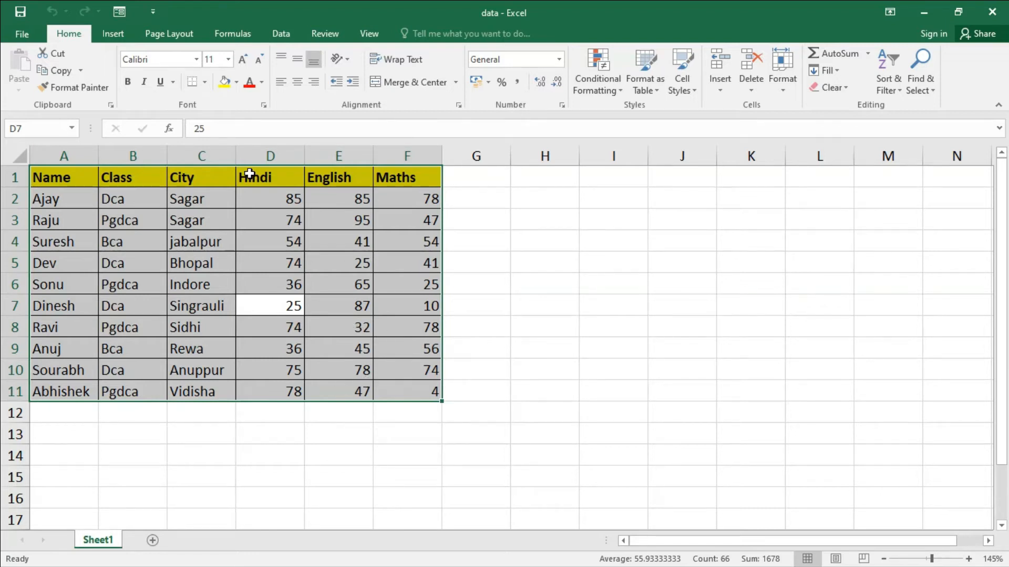
- Insert a 2-D clustered column chart from the selected marks table and delete it again
{"action": "left_click", "coordinate": [114, 33]}
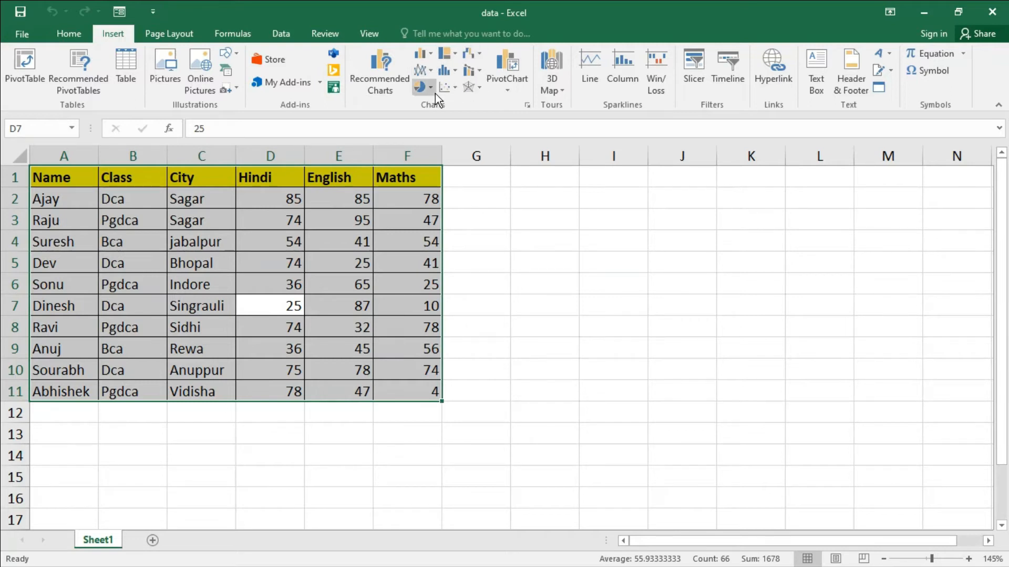
{"action": "left_click", "coordinate": [424, 53]}
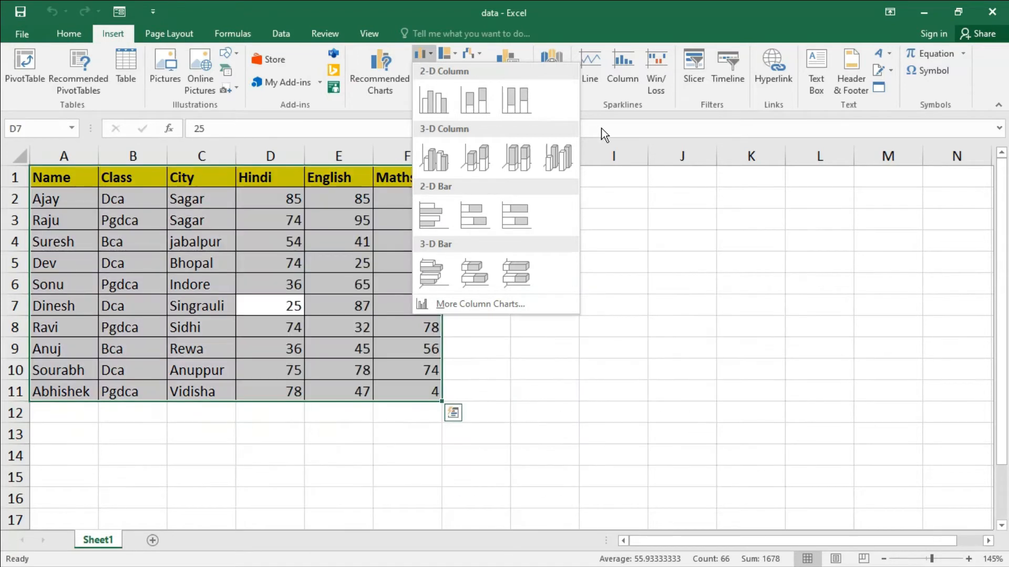
{"action": "left_click", "coordinate": [601, 128]}
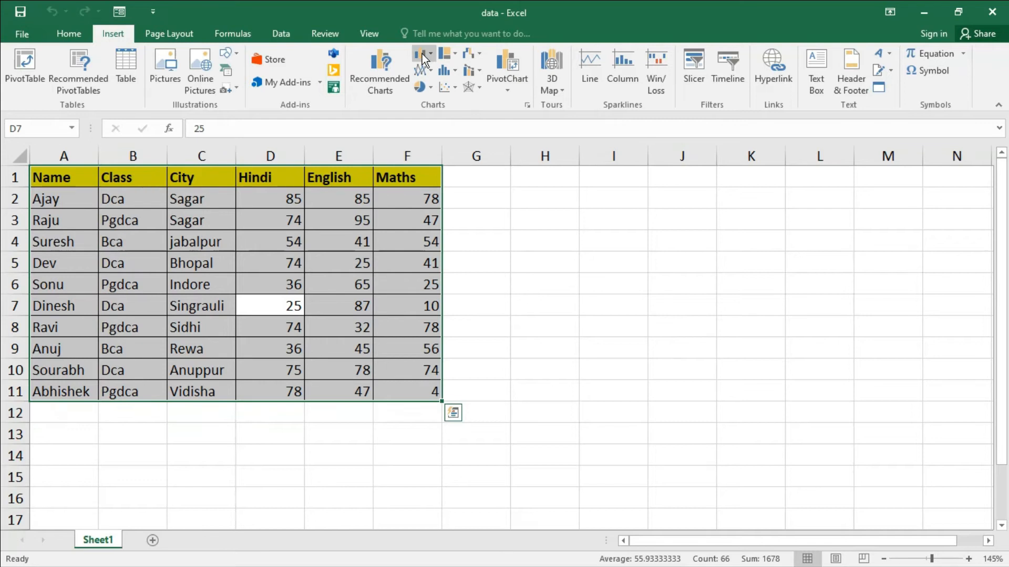
{"action": "left_click", "coordinate": [421, 54]}
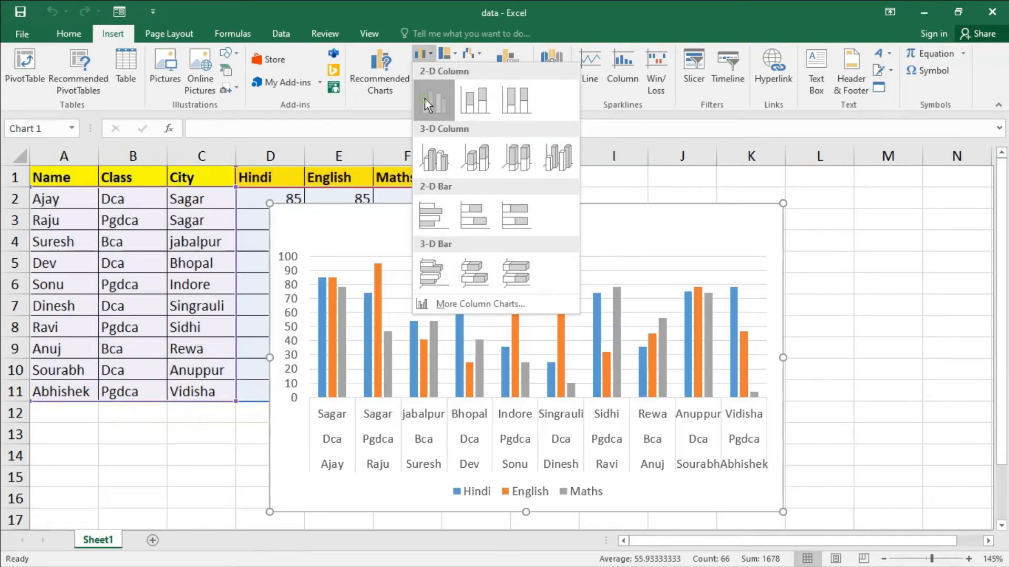
{"action": "left_click", "coordinate": [425, 102]}
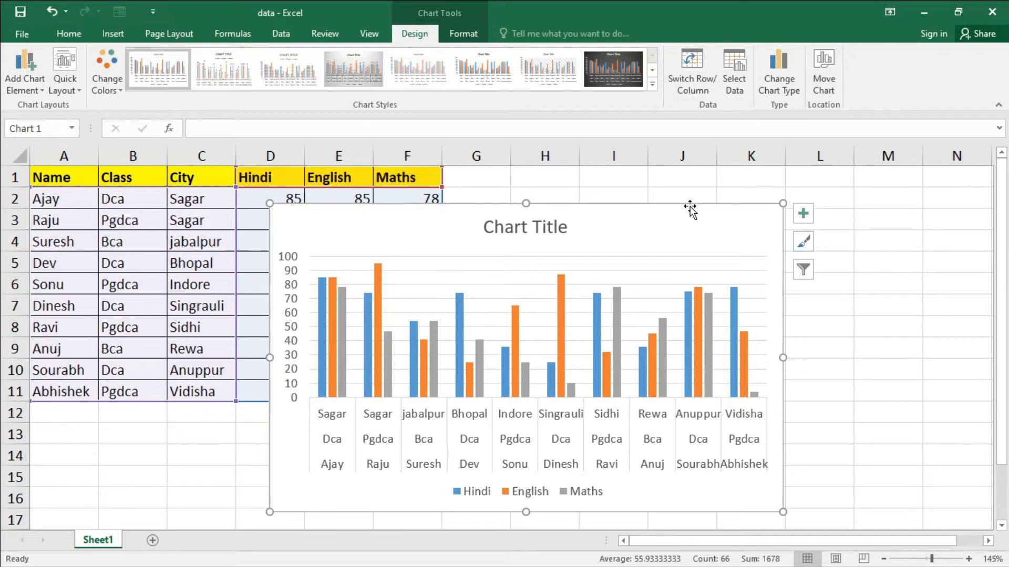
{"action": "key", "text": "Delete"}
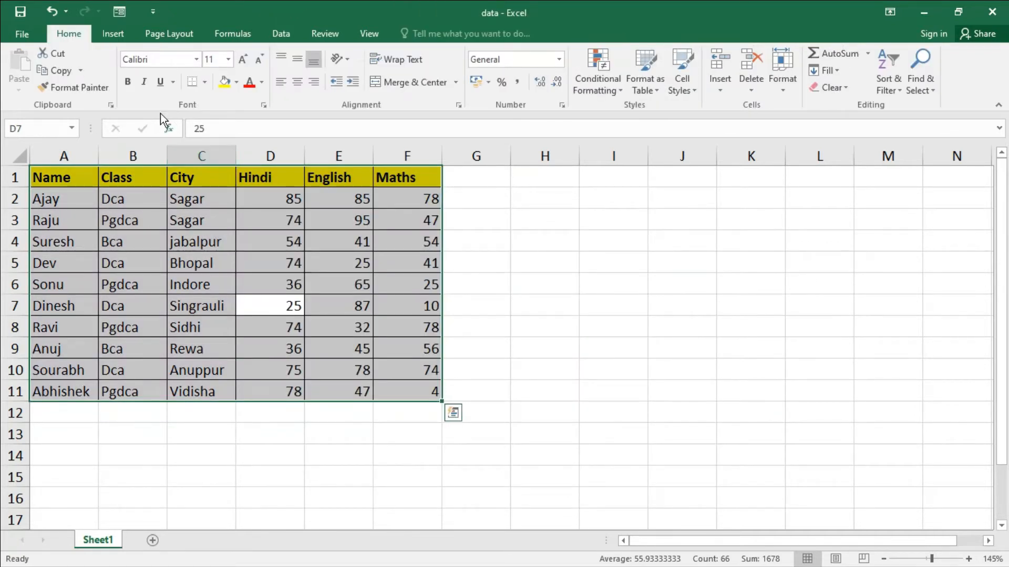
- Examine the available chart types for the table, including Column, Line, Pie, Bar, Area, Scatter, Stock, Surface and Waterfall, without inserting one
{"action": "left_click", "coordinate": [112, 37]}
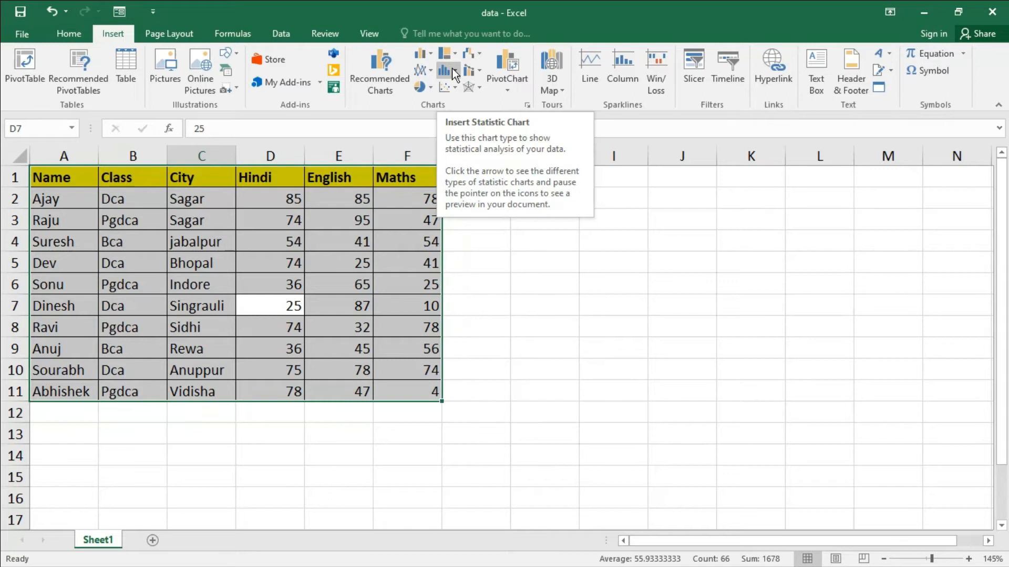
{"action": "left_click", "coordinate": [379, 84]}
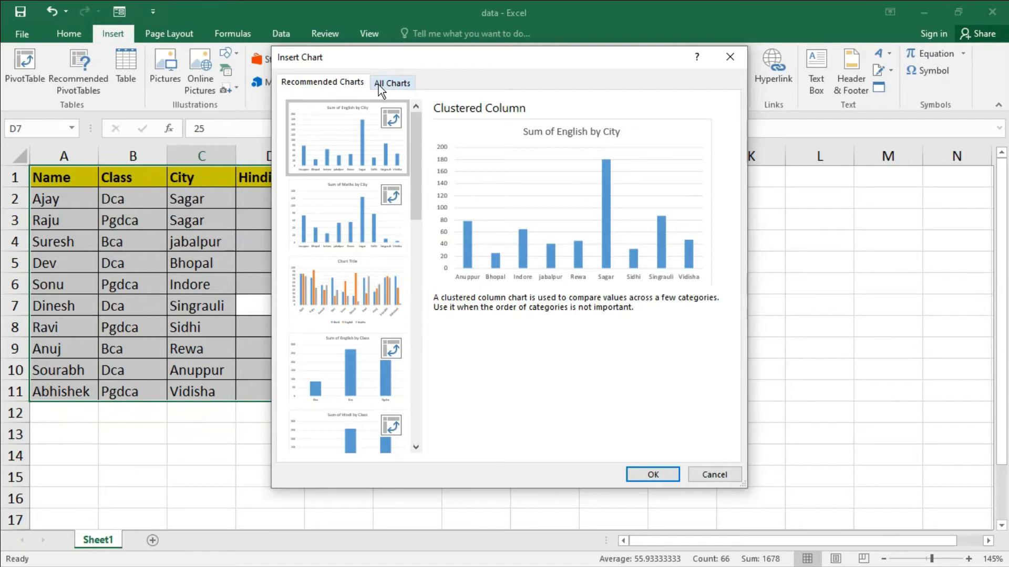
{"action": "left_click", "coordinate": [392, 87]}
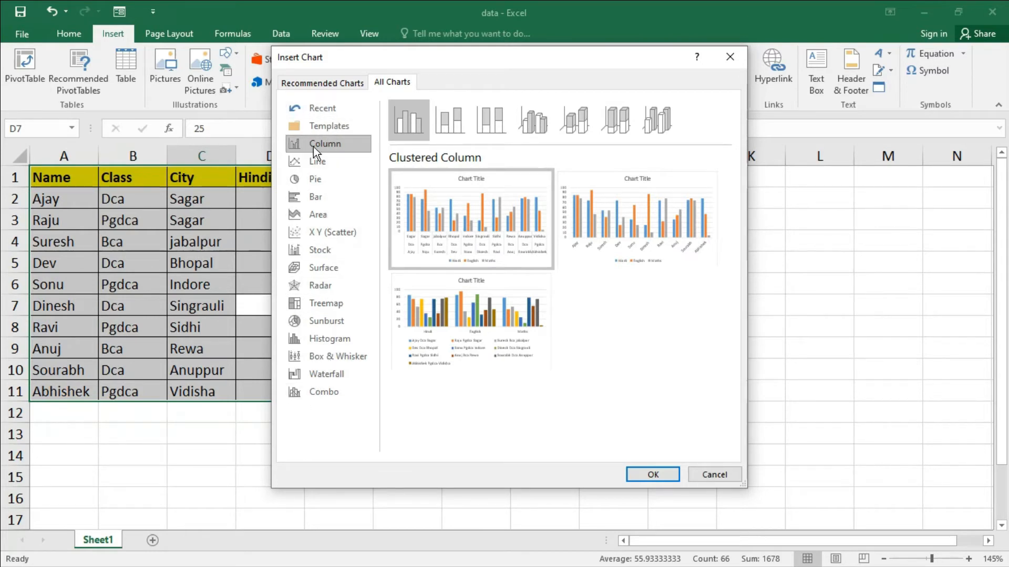
{"action": "left_click", "coordinate": [326, 165]}
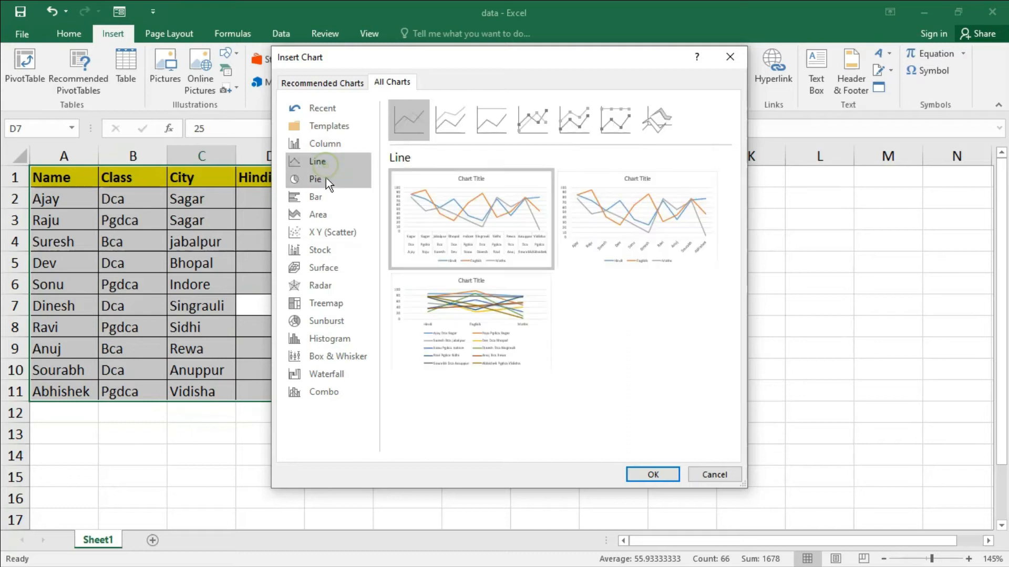
{"action": "left_click", "coordinate": [325, 177]}
{"action": "left_click", "coordinate": [326, 195]}
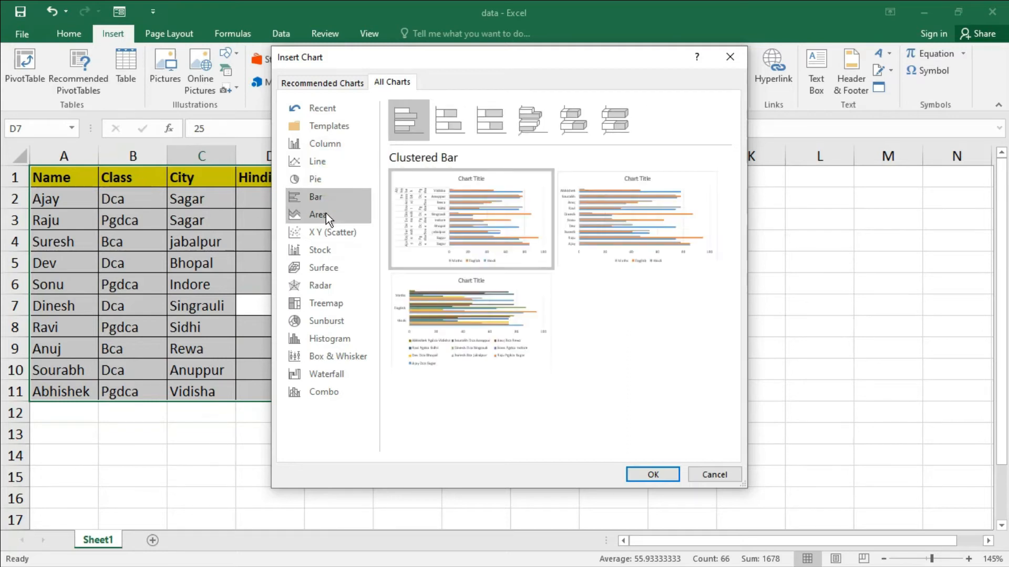
{"action": "left_click", "coordinate": [326, 213]}
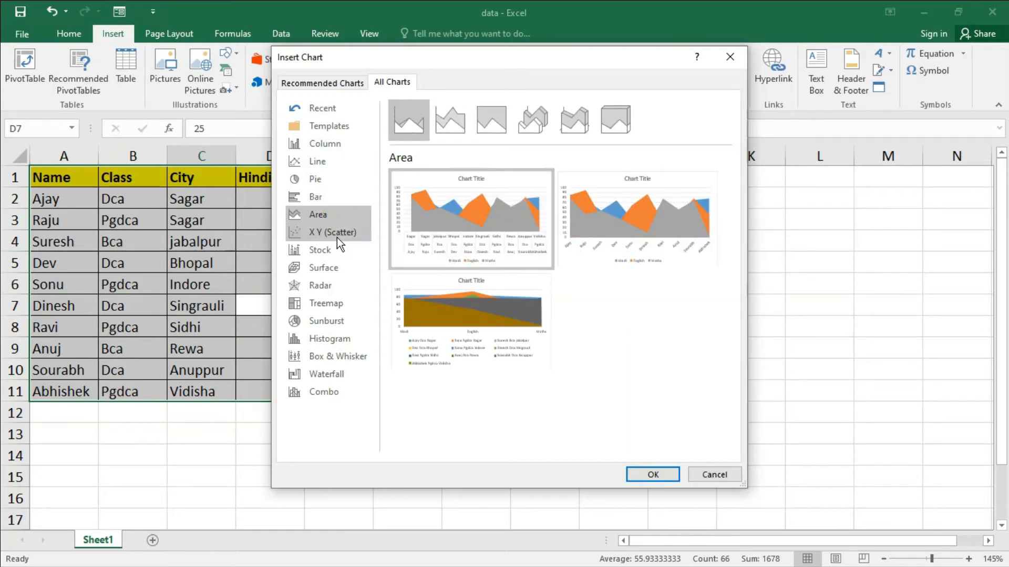
{"action": "left_click", "coordinate": [336, 238]}
{"action": "left_click", "coordinate": [333, 252]}
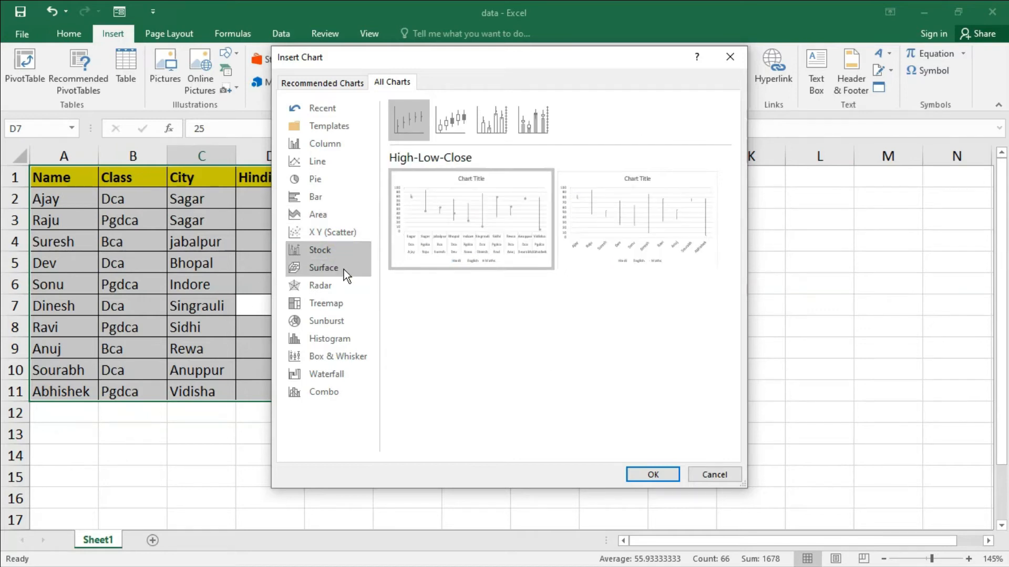
{"action": "left_click", "coordinate": [342, 271]}
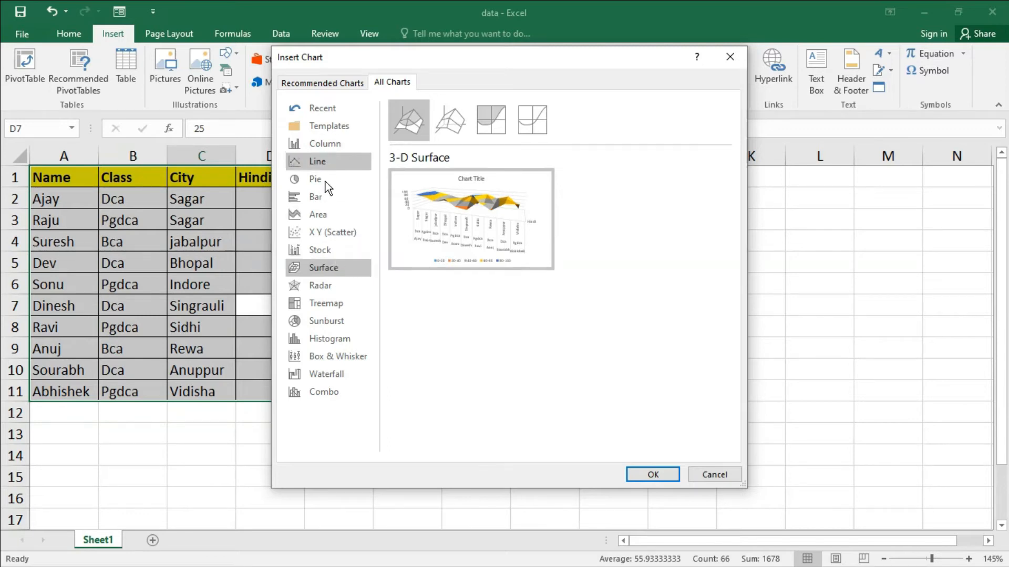
{"action": "left_click", "coordinate": [328, 374]}
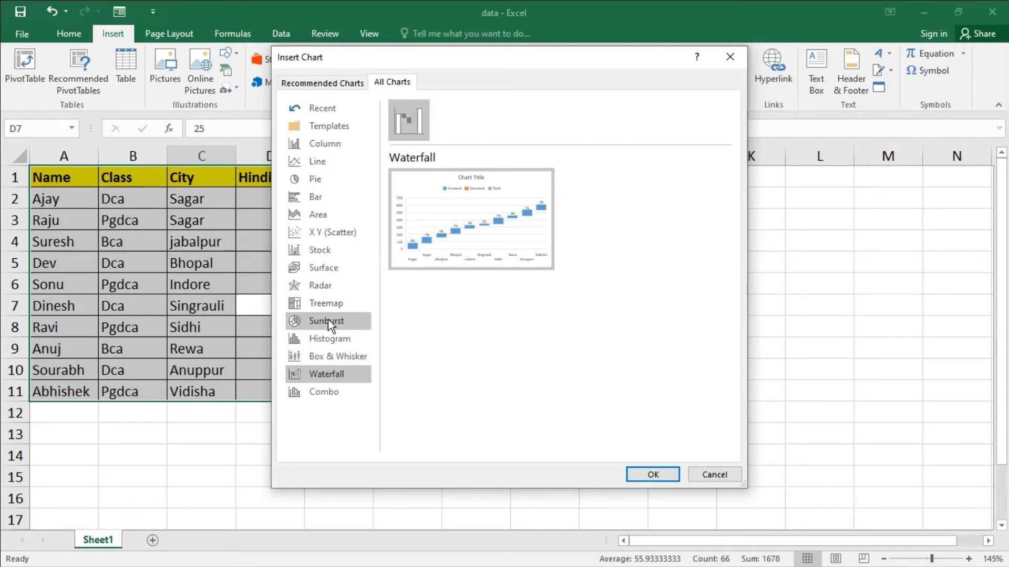
{"action": "left_click", "coordinate": [339, 145]}
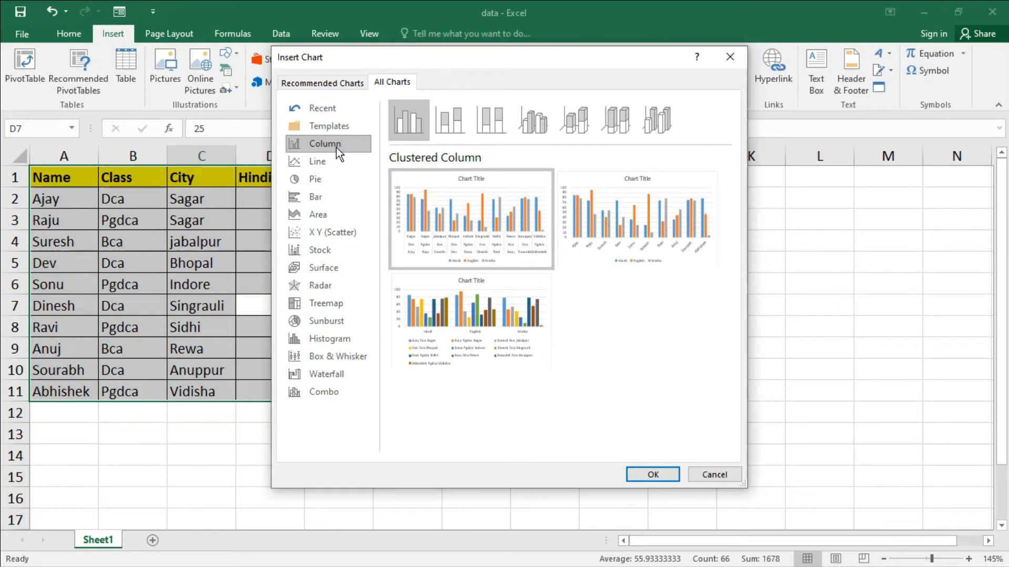
{"action": "left_click", "coordinate": [320, 164]}
{"action": "left_click", "coordinate": [329, 183]}
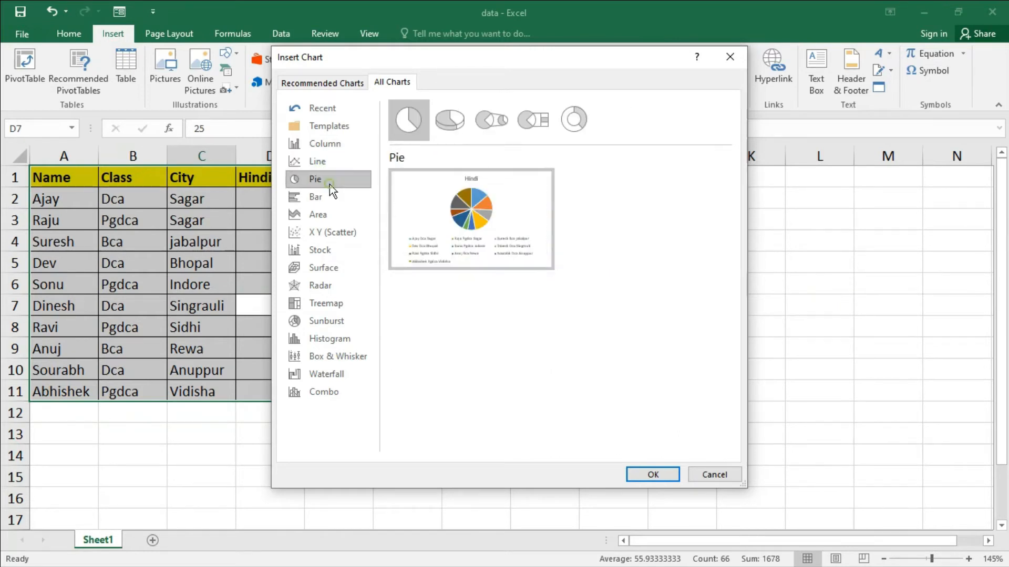
{"action": "left_click", "coordinate": [333, 199]}
{"action": "left_click", "coordinate": [335, 215]}
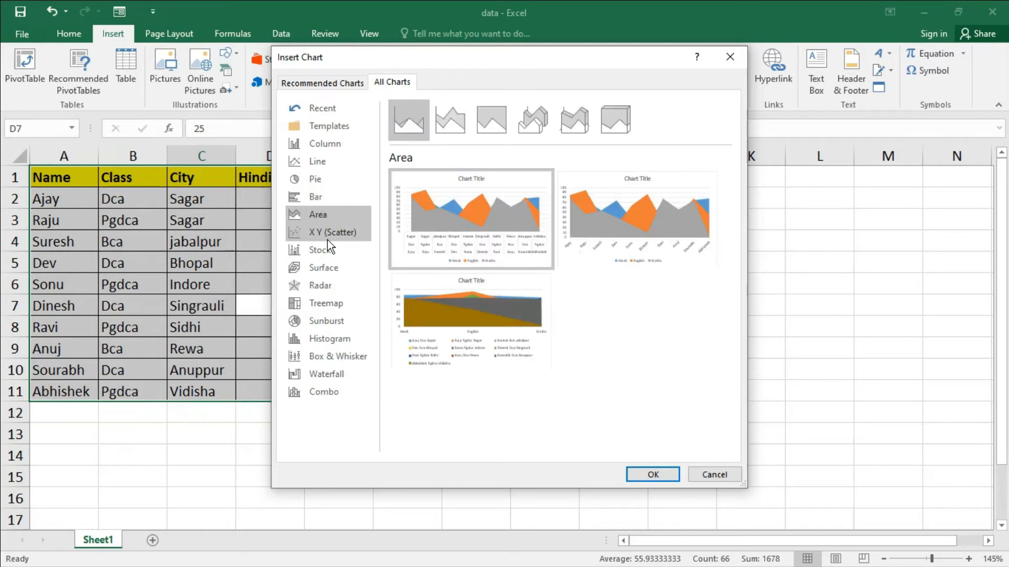
{"action": "left_click", "coordinate": [729, 57]}
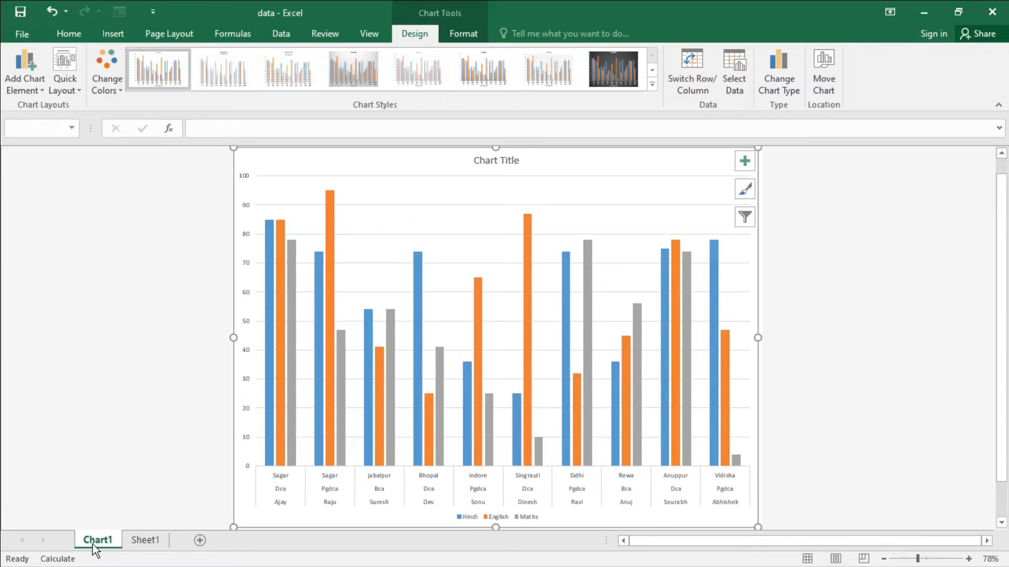
- Examine the column chart on the Chart1 sheet, comparing its value axis, category labels and subject legend with the source table on Sheet1
{"action": "left_click", "coordinate": [449, 263]}
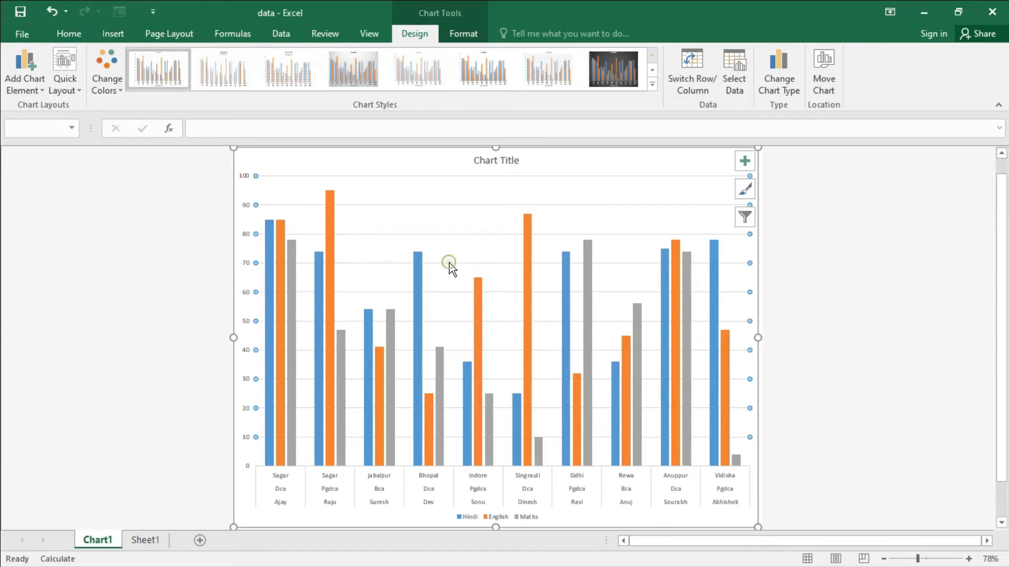
{"action": "left_click", "coordinate": [149, 544]}
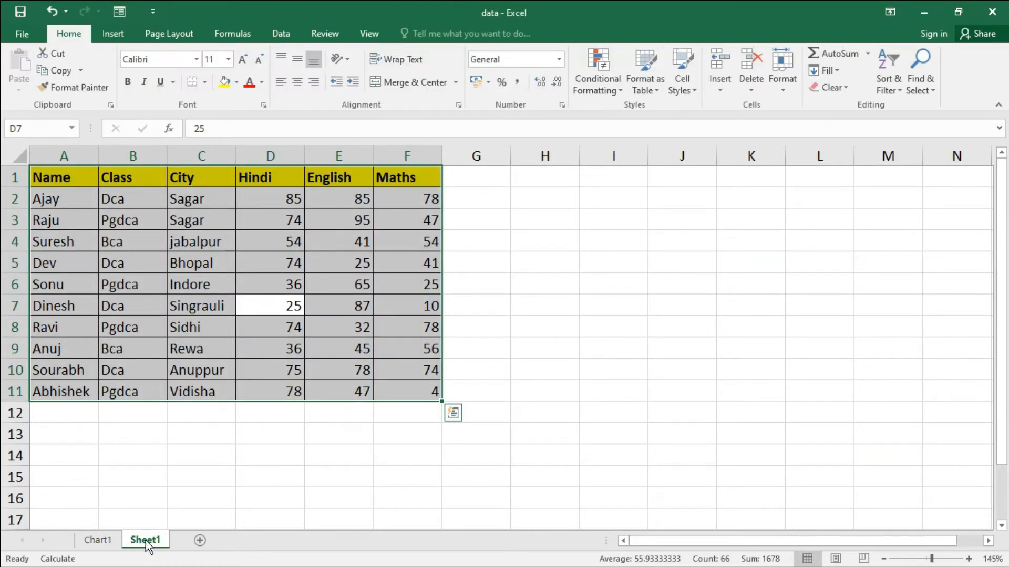
{"action": "left_click", "coordinate": [97, 540]}
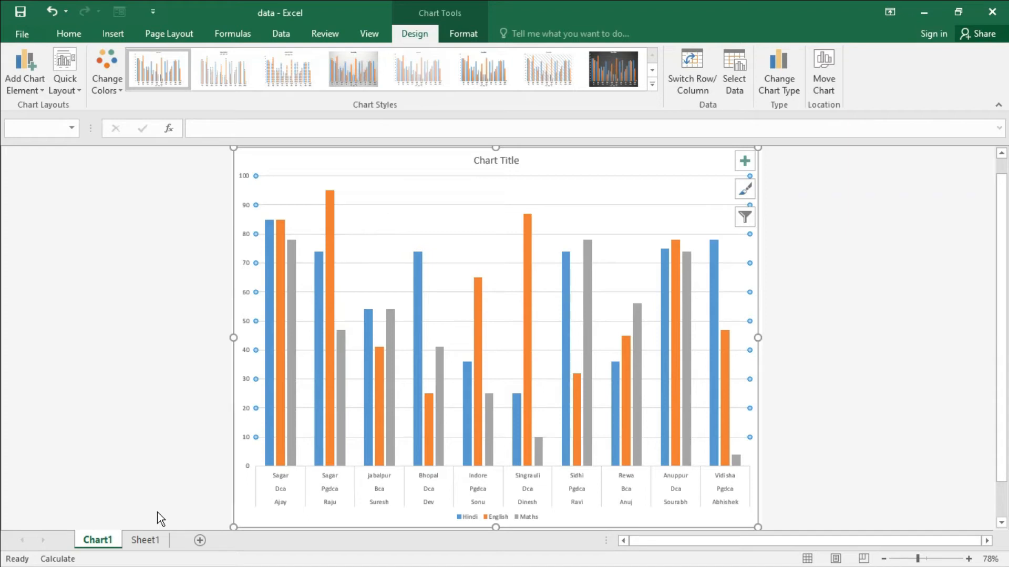
{"action": "scroll", "coordinate": [491, 412], "scroll_direction": "up", "scroll_amount": 2}
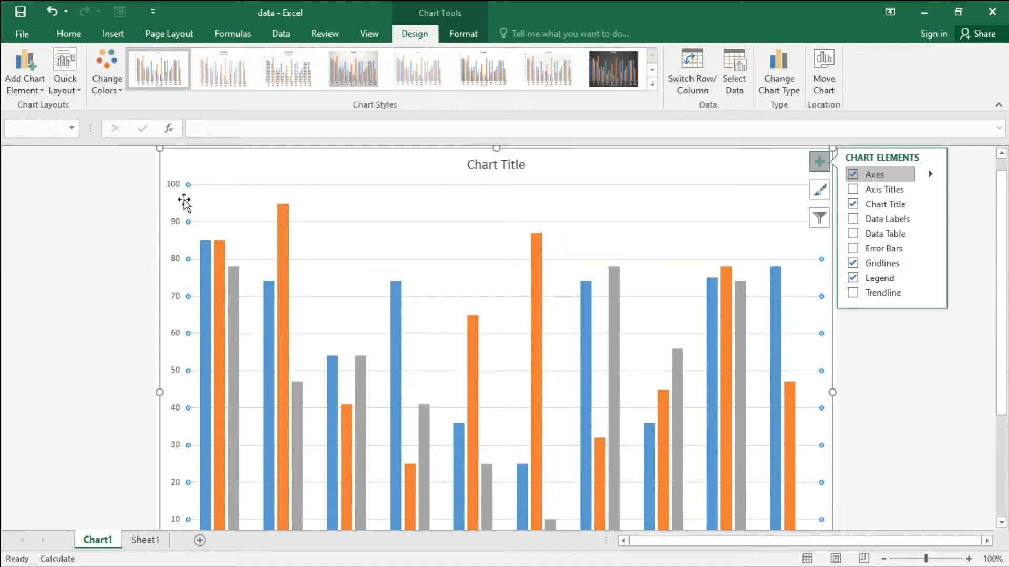
{"action": "scroll", "coordinate": [1004, 224], "scroll_direction": "down", "scroll_amount": 3}
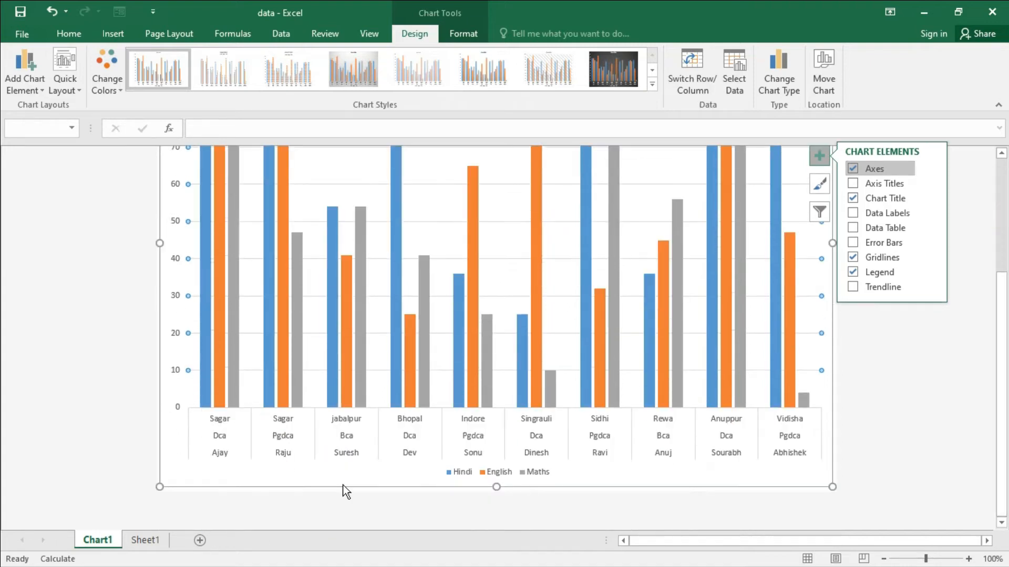
{"action": "left_click", "coordinate": [219, 439]}
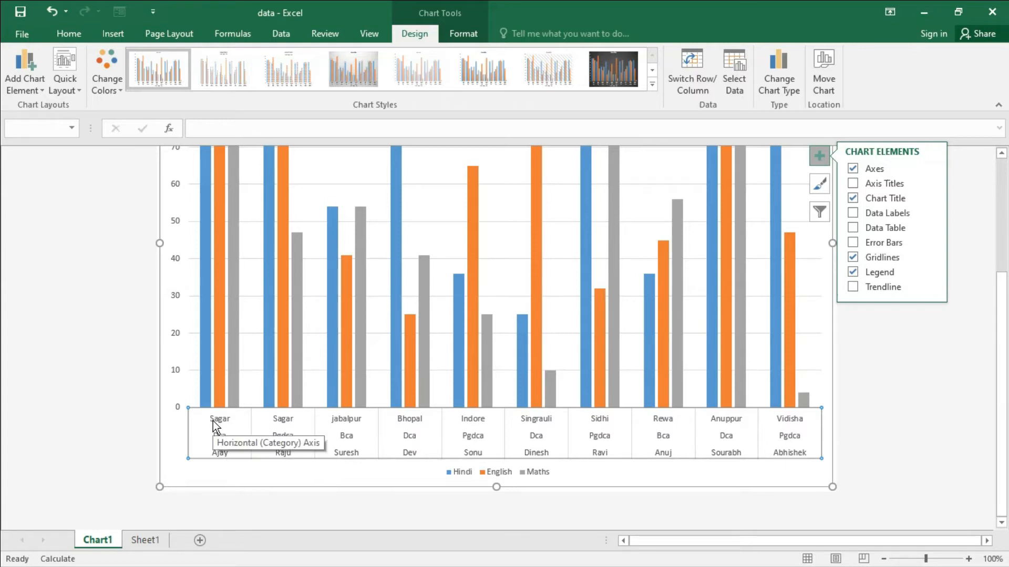
{"action": "mouse_move", "coordinate": [207, 292]}
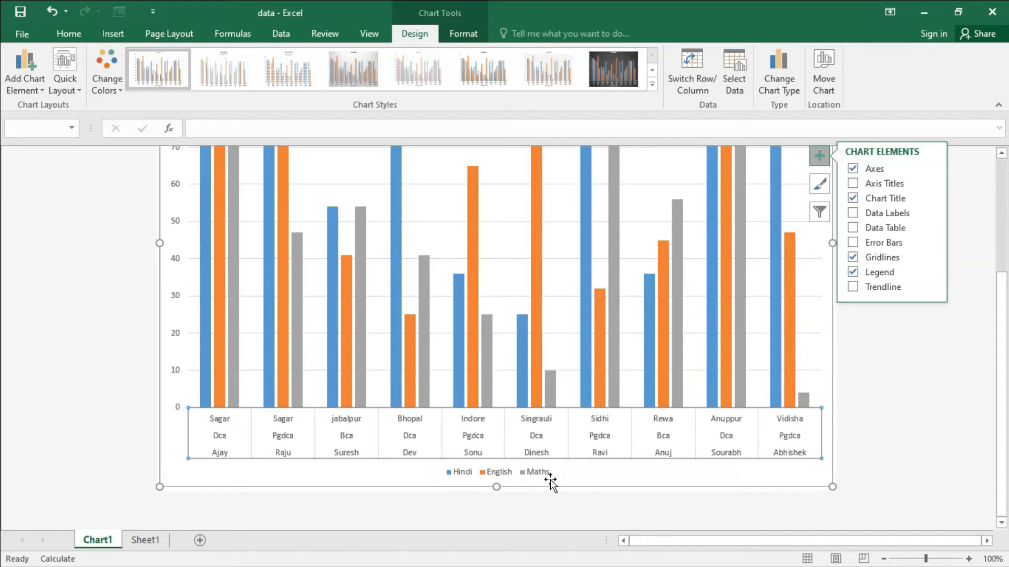
{"action": "scroll", "coordinate": [561, 435], "scroll_direction": "up", "scroll_amount": 1}
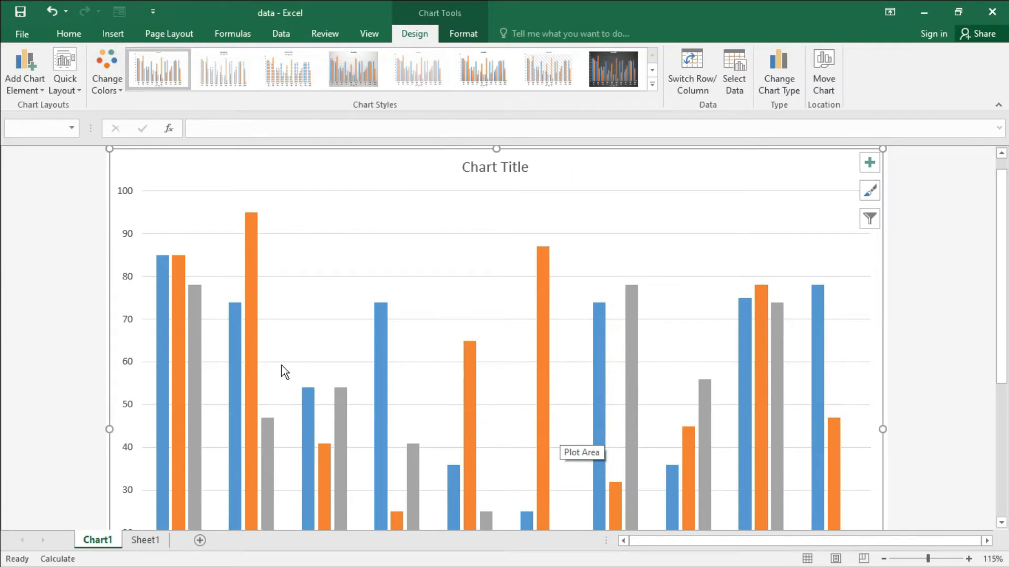
{"action": "scroll", "coordinate": [284, 372], "scroll_direction": "down", "scroll_amount": 3}
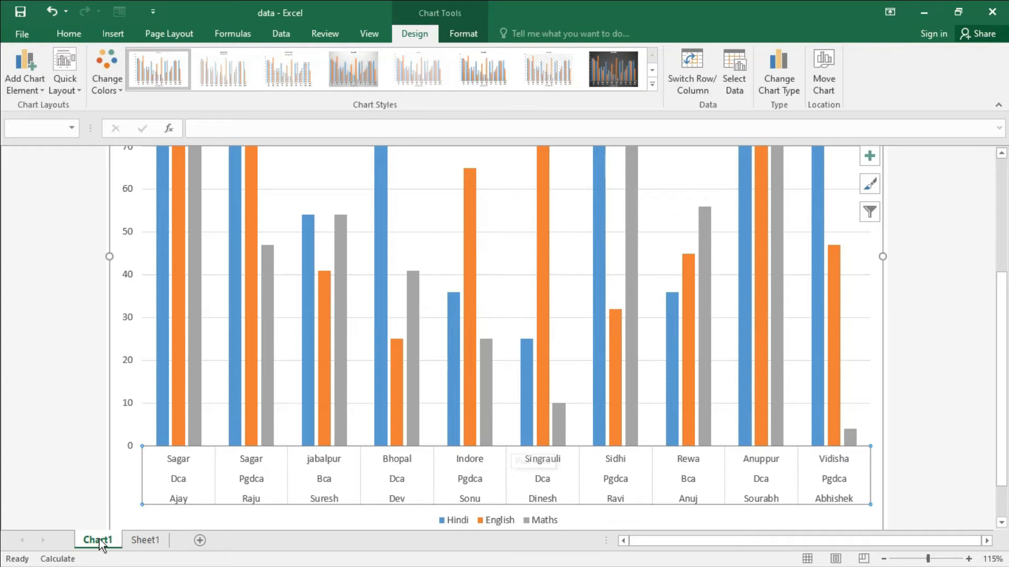
- Insert an embedded default column chart of the selected marks table on Sheet1
{"action": "left_click", "coordinate": [143, 541]}
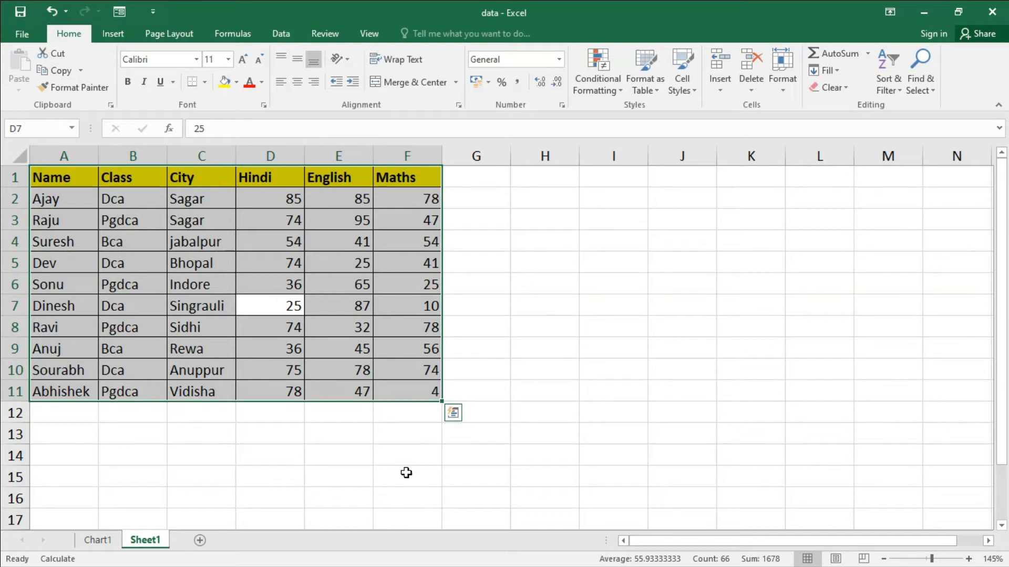
{"action": "key", "text": "alt+F1"}
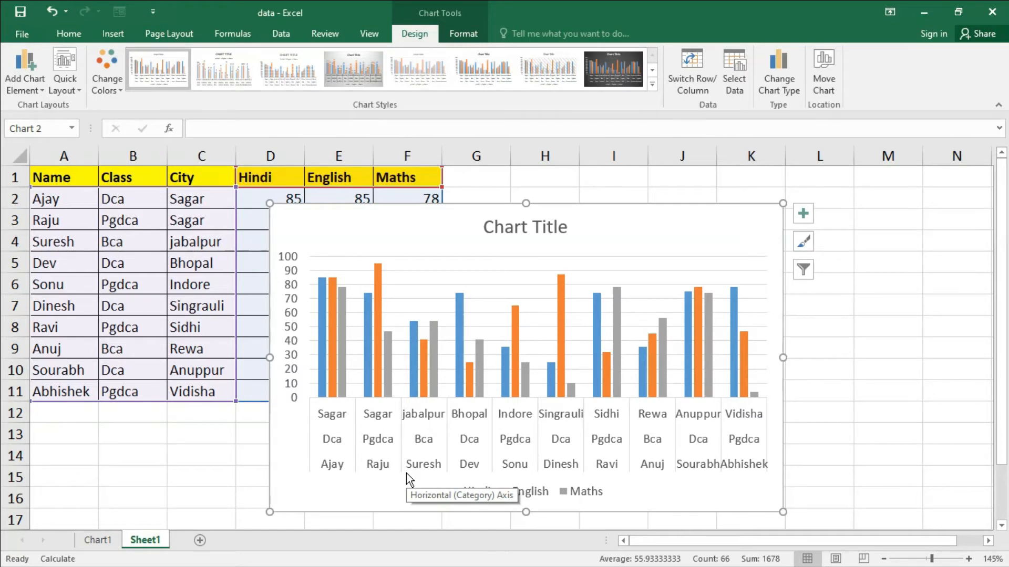
- Move the embedded chart beside the marks table, over columns G to N, so it uncovers all the data
{"action": "left_click_drag", "start_coordinate": [601, 209], "coordinate": [742, 185]}
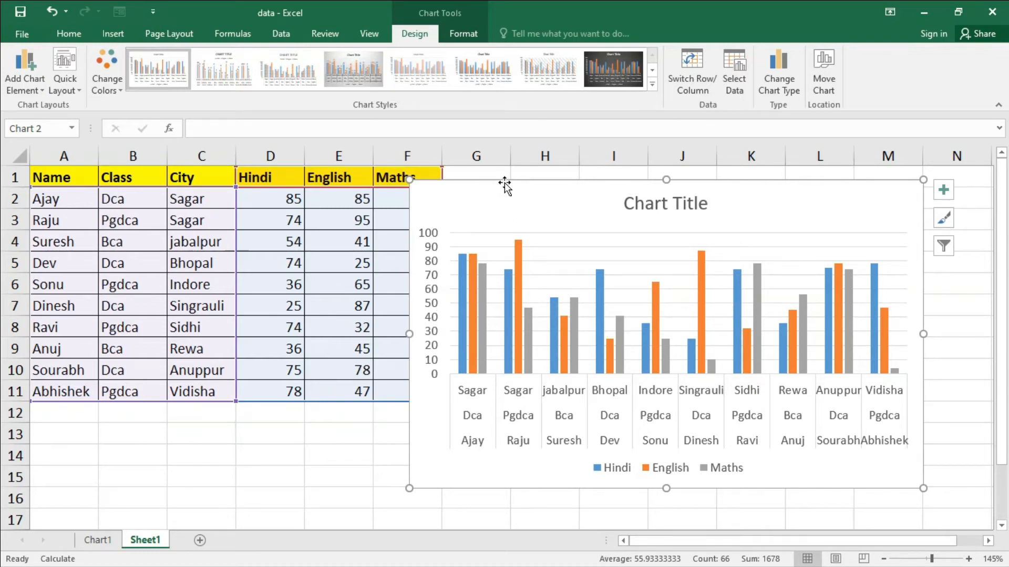
{"action": "left_click_drag", "start_coordinate": [507, 183], "coordinate": [545, 178]}
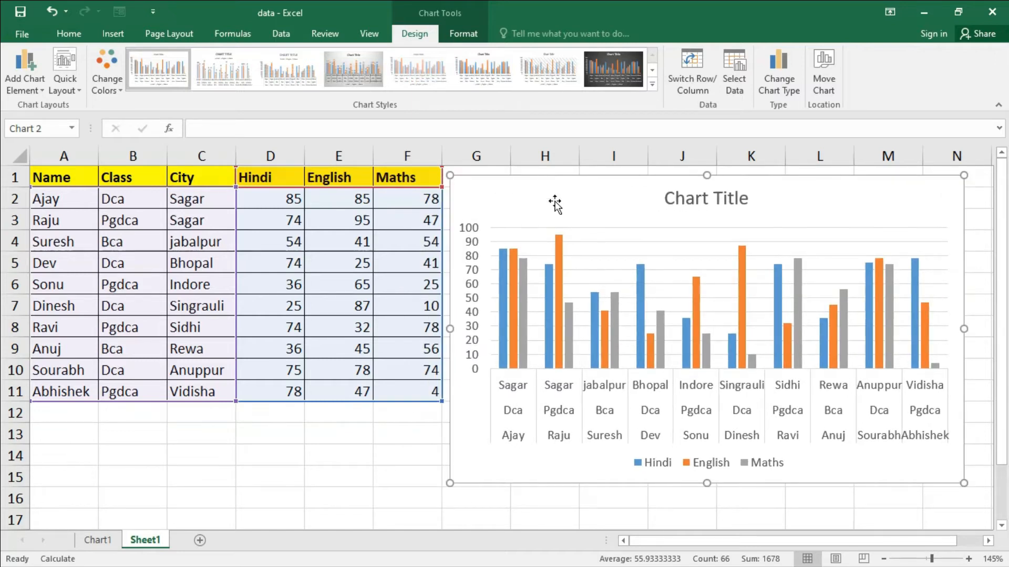
{"action": "mouse_move", "coordinate": [507, 286]}
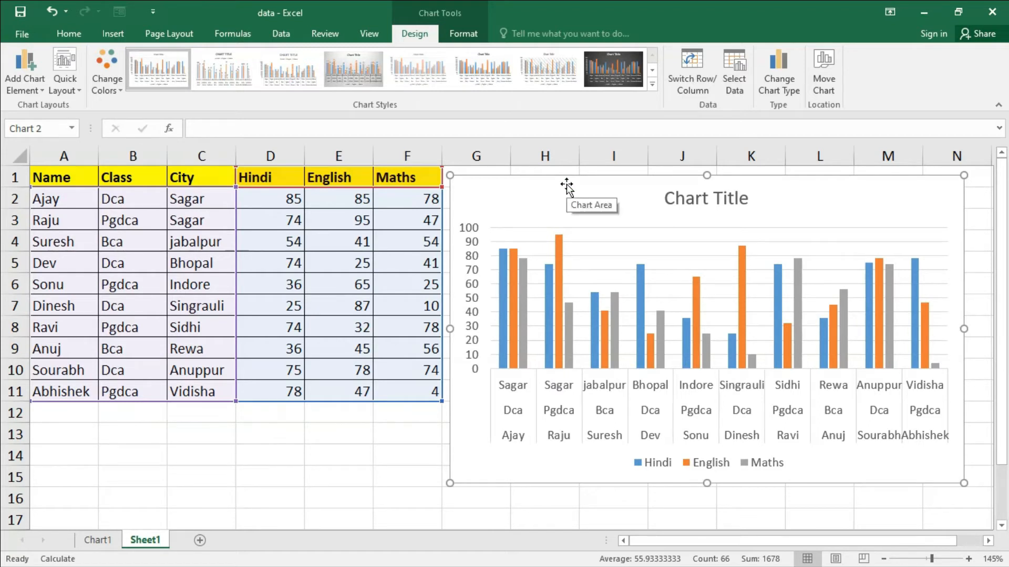
- Examine the Chart Tools design and format commands with the chart selected and deselected, plus the chart area's context commands
{"action": "left_click", "coordinate": [464, 34]}
{"action": "left_click", "coordinate": [411, 34]}
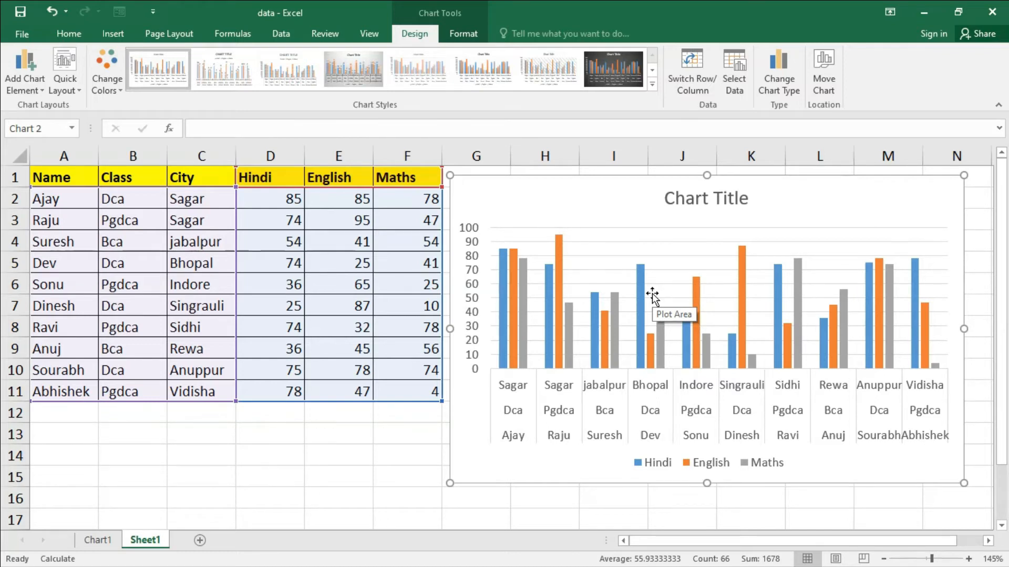
{"action": "left_click", "coordinate": [385, 438]}
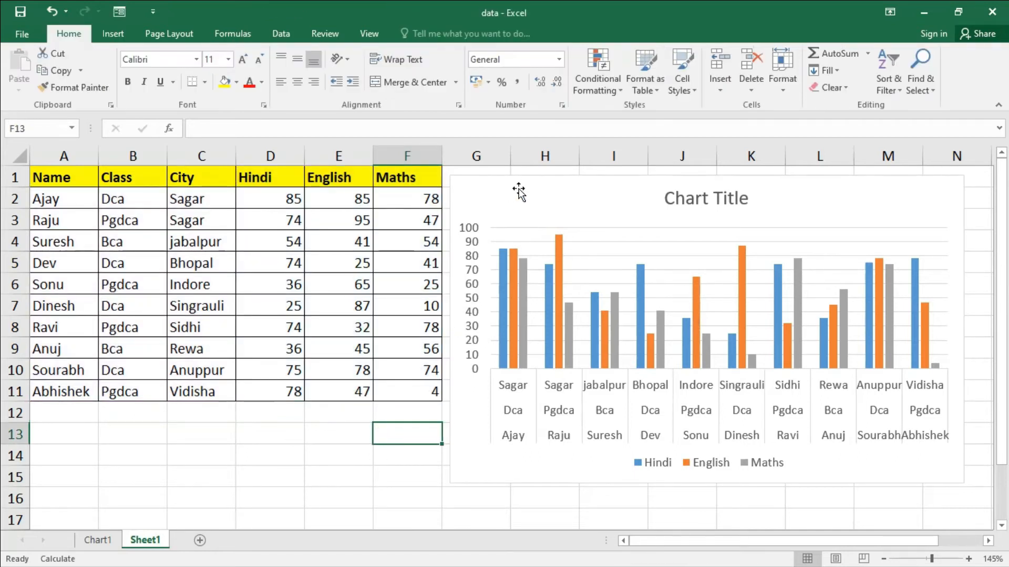
{"action": "left_click", "coordinate": [519, 190]}
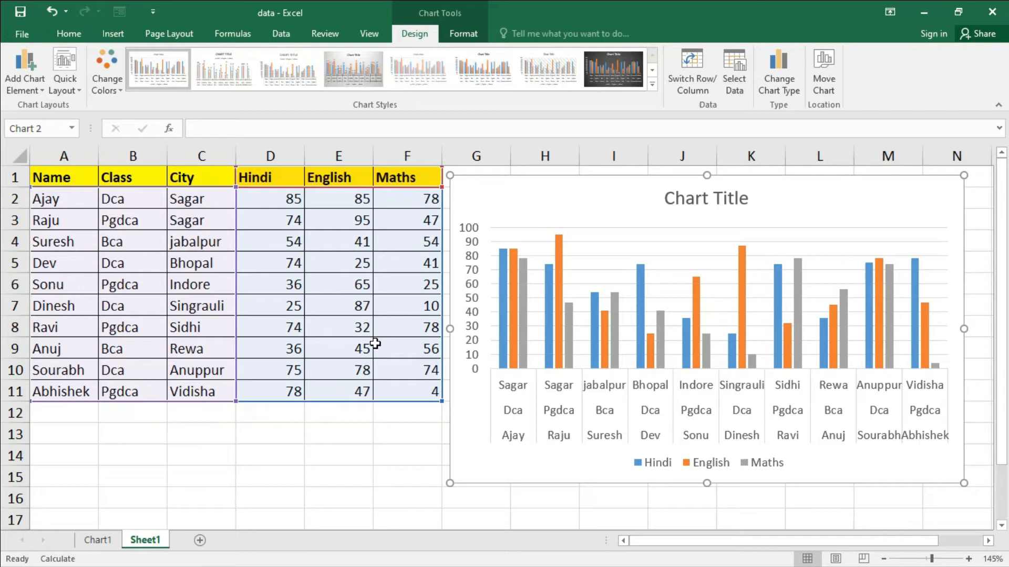
{"action": "left_click", "coordinate": [370, 448]}
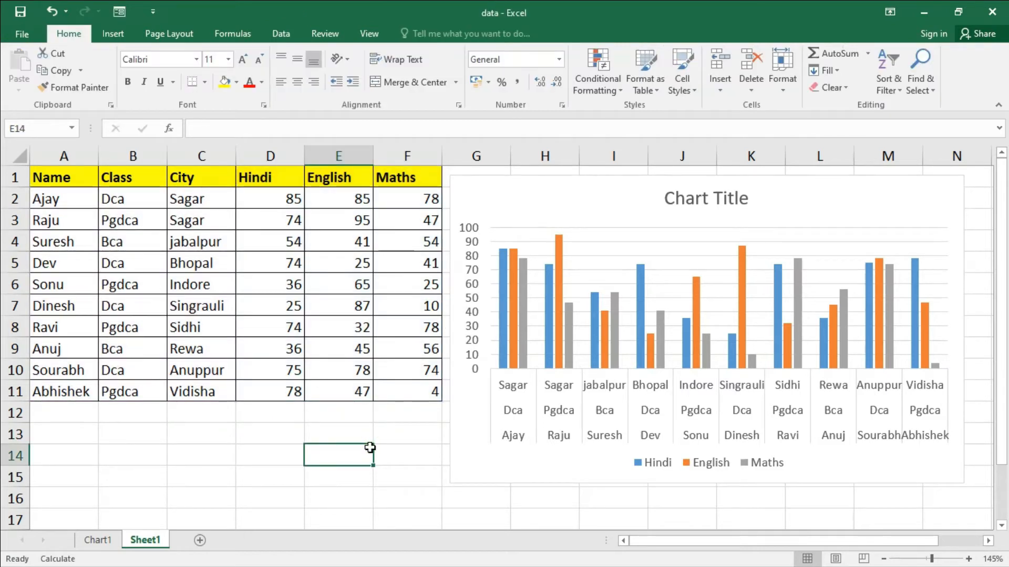
{"action": "left_click", "coordinate": [524, 191]}
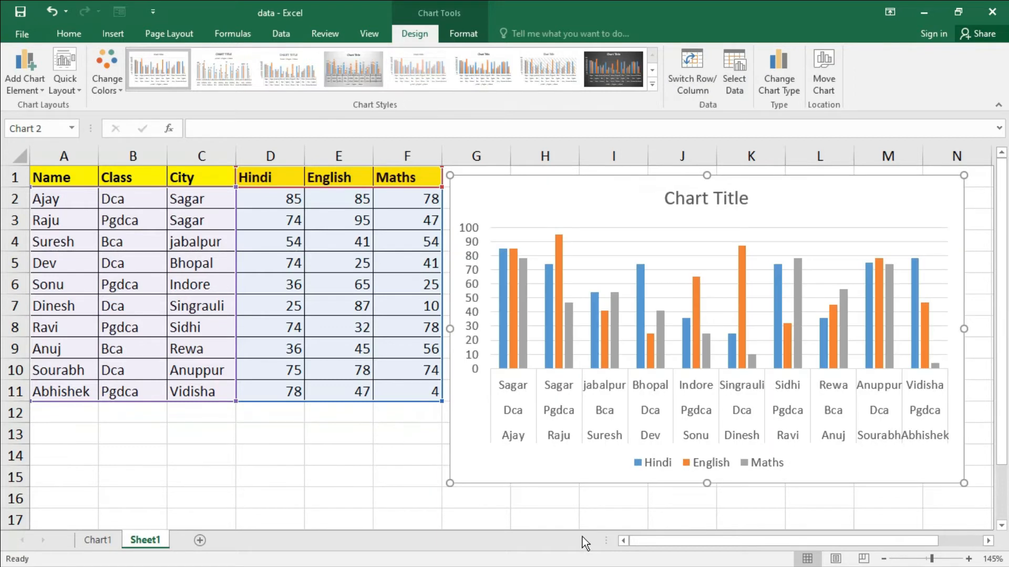
{"action": "right_click", "coordinate": [637, 203]}
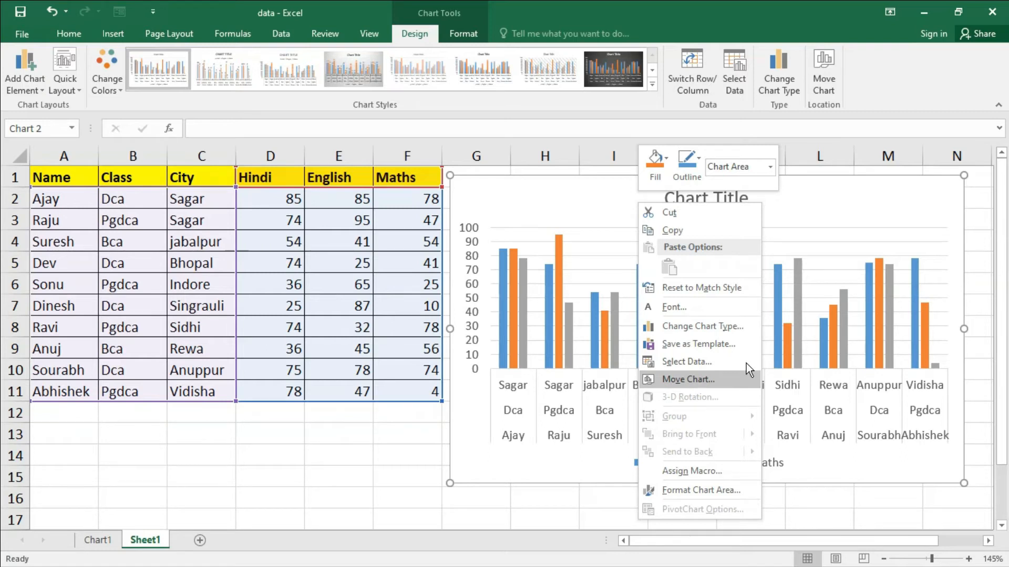
{"action": "left_click", "coordinate": [605, 189]}
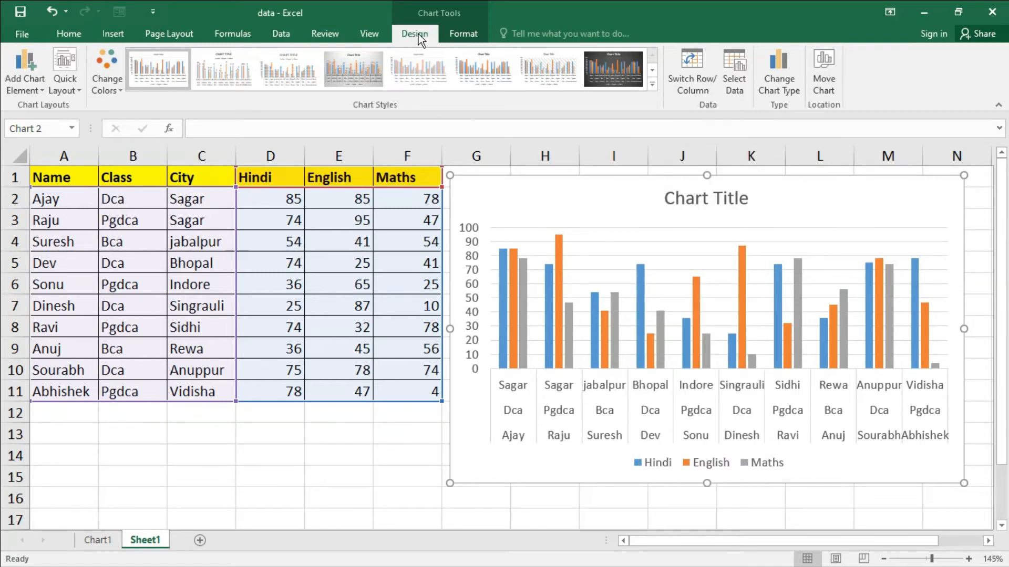
- Reposition the chart over columns E to L just below the header row, and review its quick chart element and style options
{"action": "left_click_drag", "start_coordinate": [525, 179], "coordinate": [418, 168]}
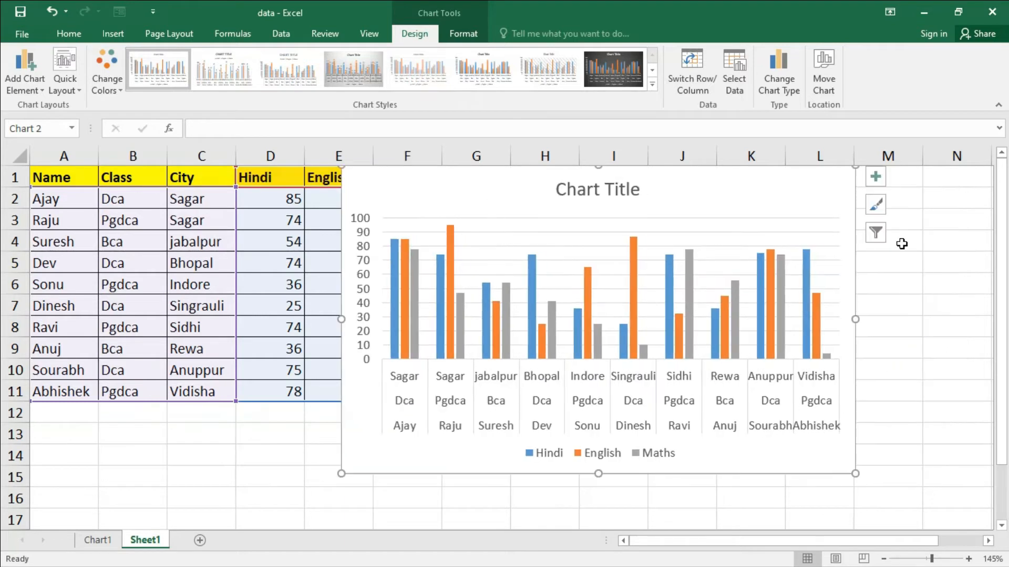
{"action": "left_click", "coordinate": [877, 177]}
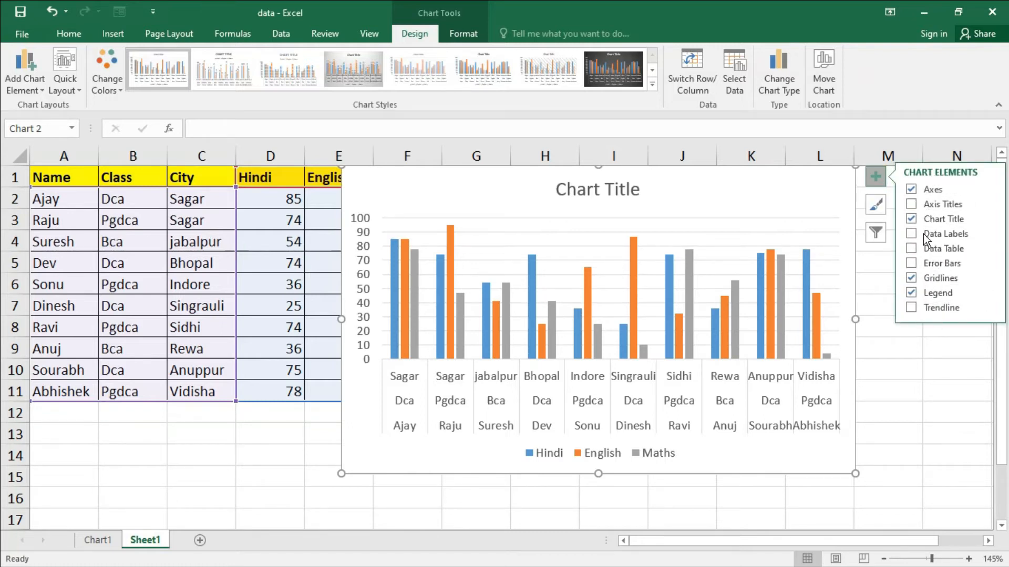
{"action": "left_click", "coordinate": [880, 206]}
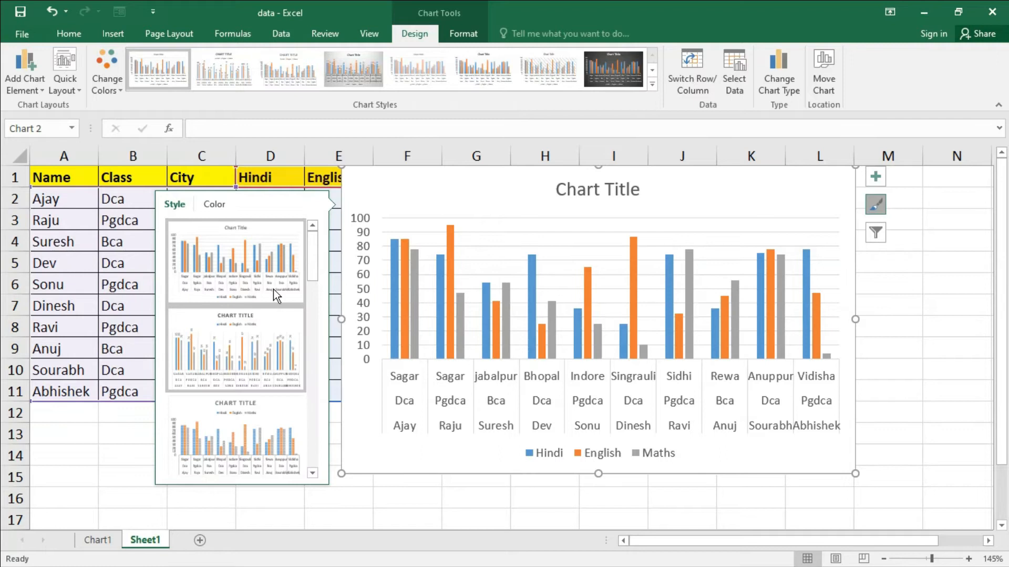
{"action": "left_click", "coordinate": [882, 216]}
{"action": "mouse_move", "coordinate": [670, 190]}
{"action": "left_mouse_down"}
{"action": "mouse_move", "coordinate": [673, 243]}
{"action": "mouse_move", "coordinate": [671, 223]}
{"action": "left_mouse_up"}
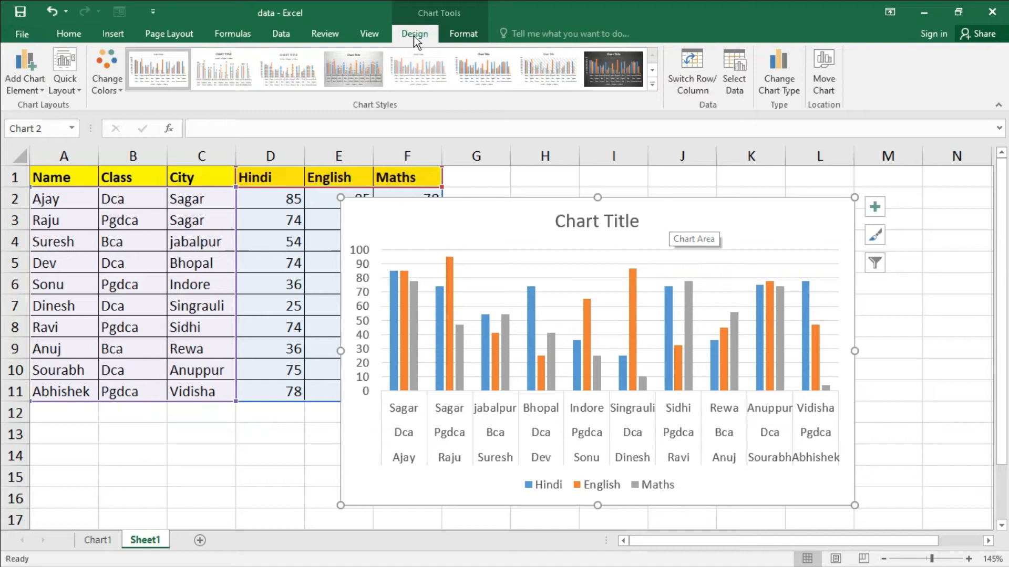
- Examine the chart elements that can be added, from Axes to Trendline, and the primary horizontal and vertical axis options
{"action": "left_click", "coordinate": [39, 93]}
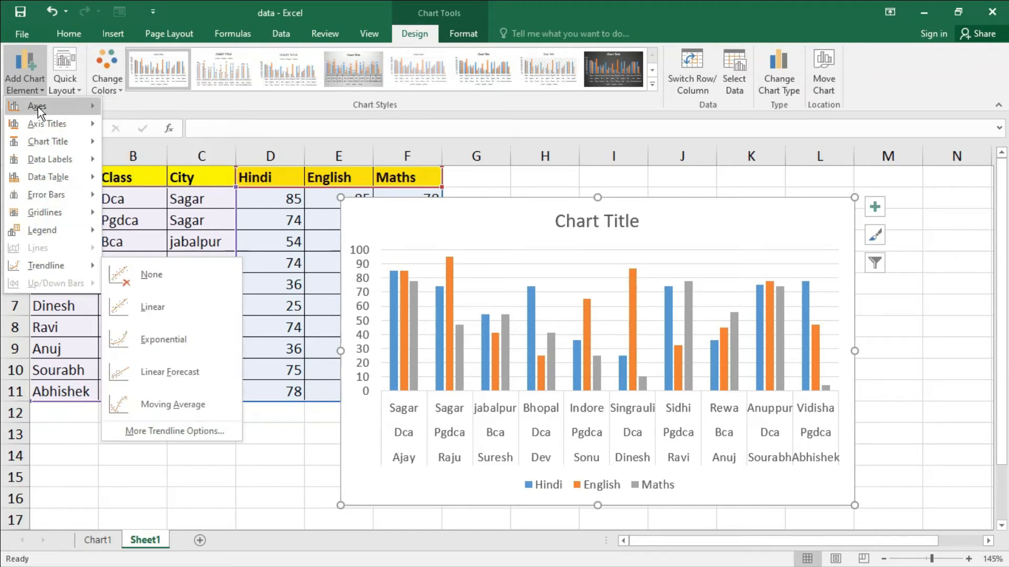
{"action": "mouse_move", "coordinate": [38, 106]}
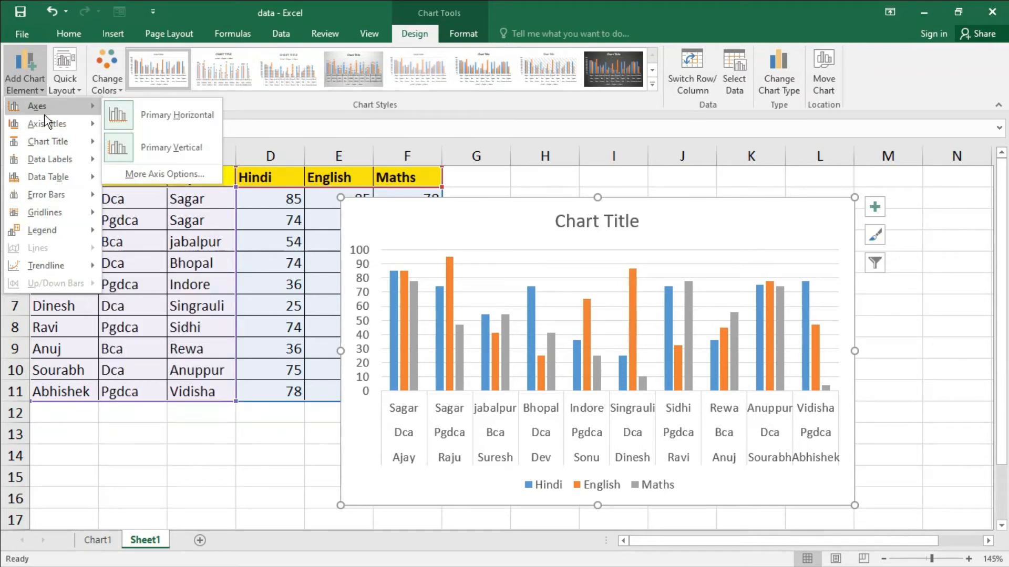
{"action": "mouse_move", "coordinate": [47, 270]}
{"action": "left_click", "coordinate": [32, 89]}
{"action": "left_click", "coordinate": [30, 87]}
{"action": "mouse_move", "coordinate": [39, 110]}
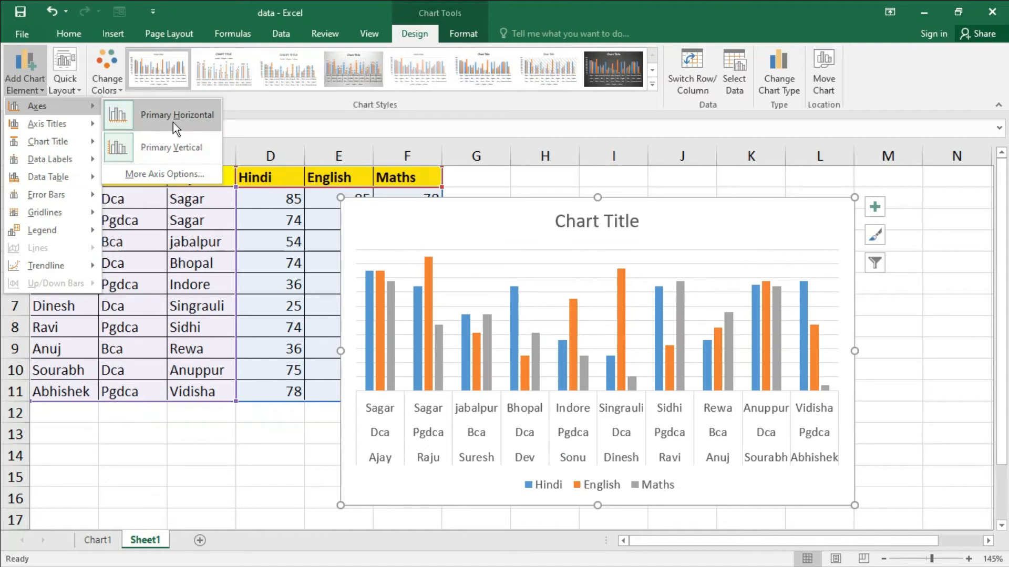
- Add a primary horizontal axis title to the chart and set its text to "Student Data"
{"action": "mouse_move", "coordinate": [67, 127]}
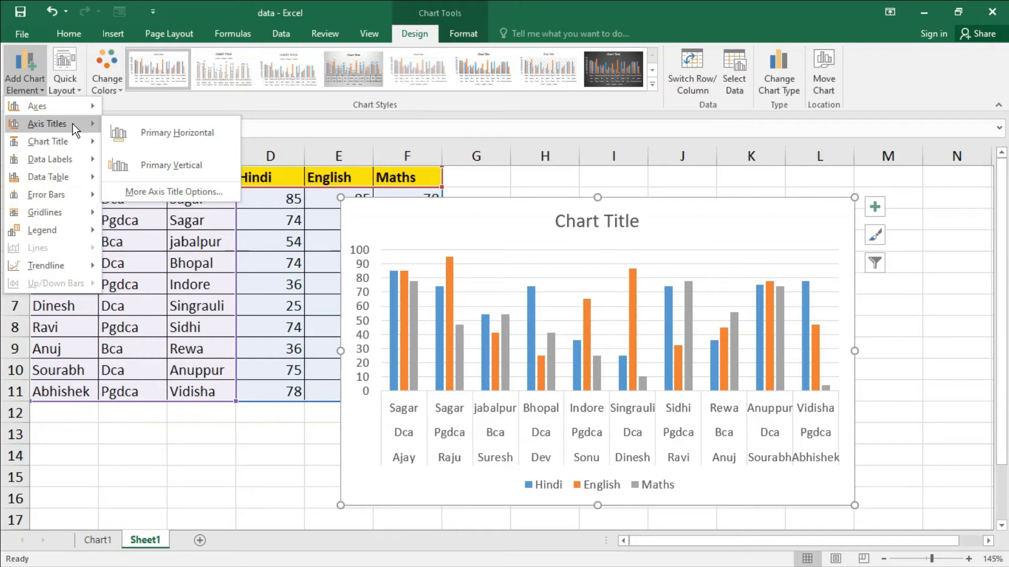
{"action": "left_click", "coordinate": [163, 133]}
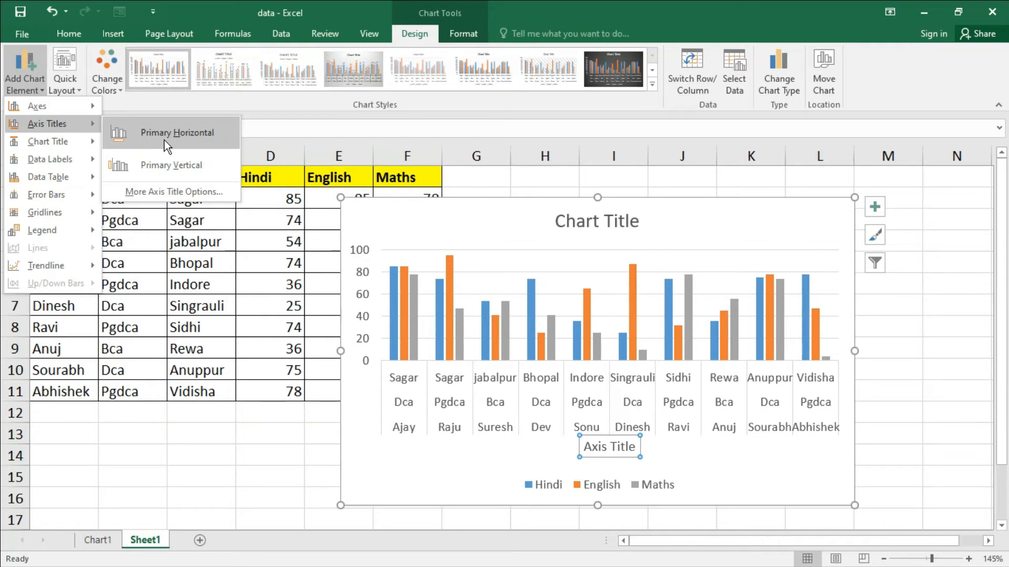
{"action": "left_click", "coordinate": [185, 137]}
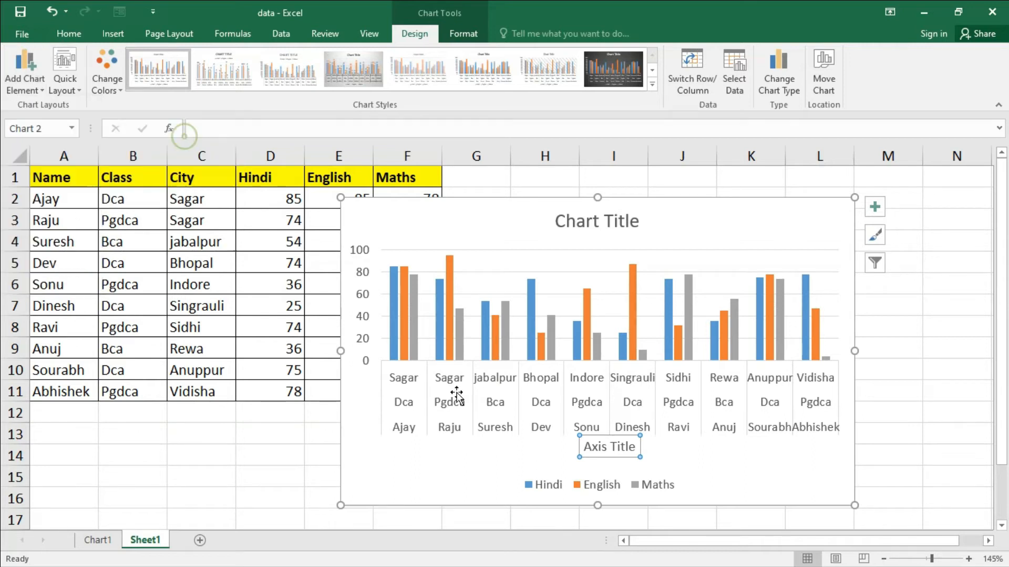
{"action": "left_click", "coordinate": [606, 450]}
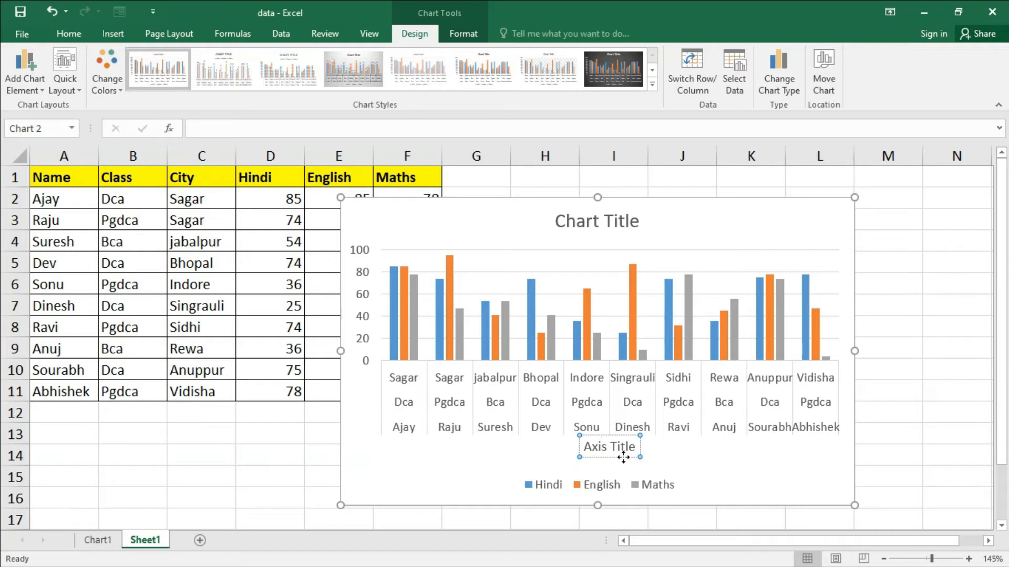
{"action": "key", "text": "ctrl+a"}
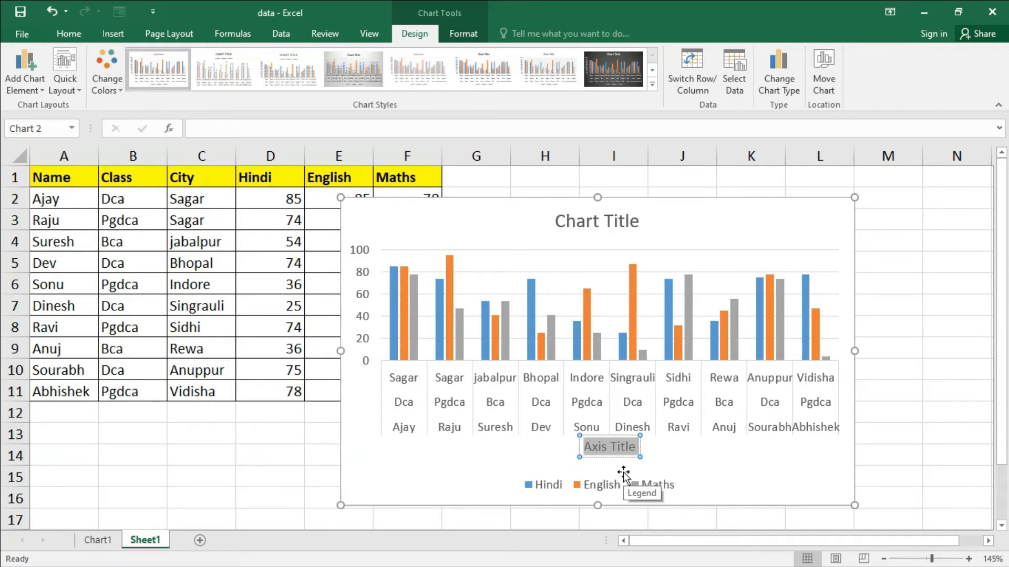
{"action": "type", "text": "Stu"}
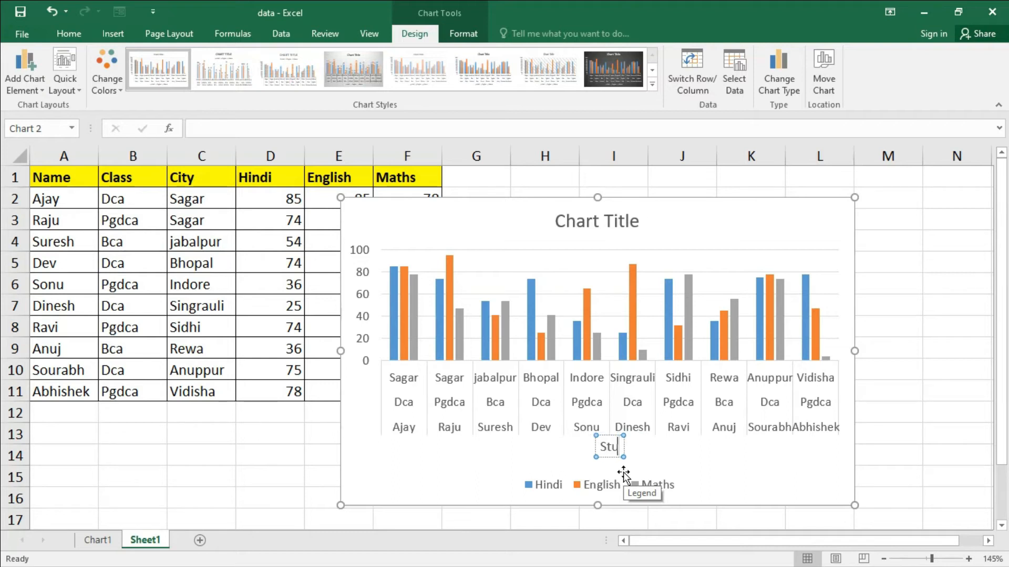
{"action": "type", "text": "dent Data"}
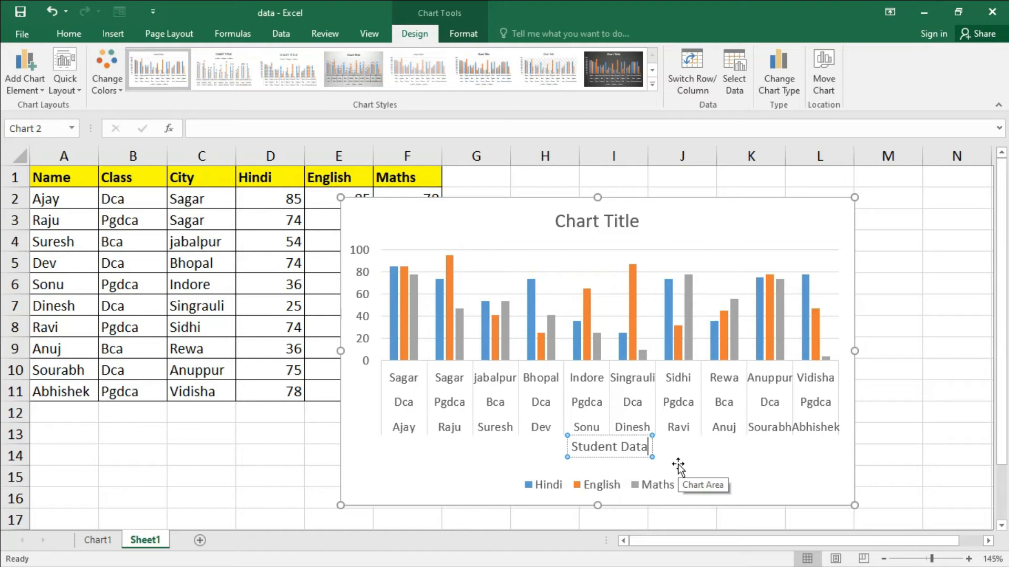
{"action": "left_click", "coordinate": [654, 446]}
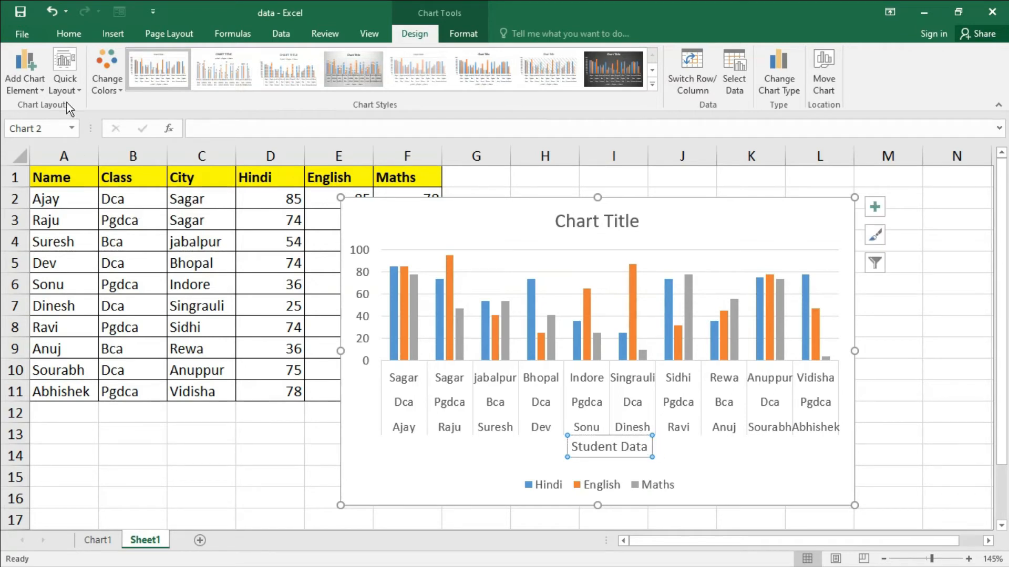
- Add a primary vertical axis title to the chart and set its text to "Marks"
{"action": "left_click", "coordinate": [26, 87]}
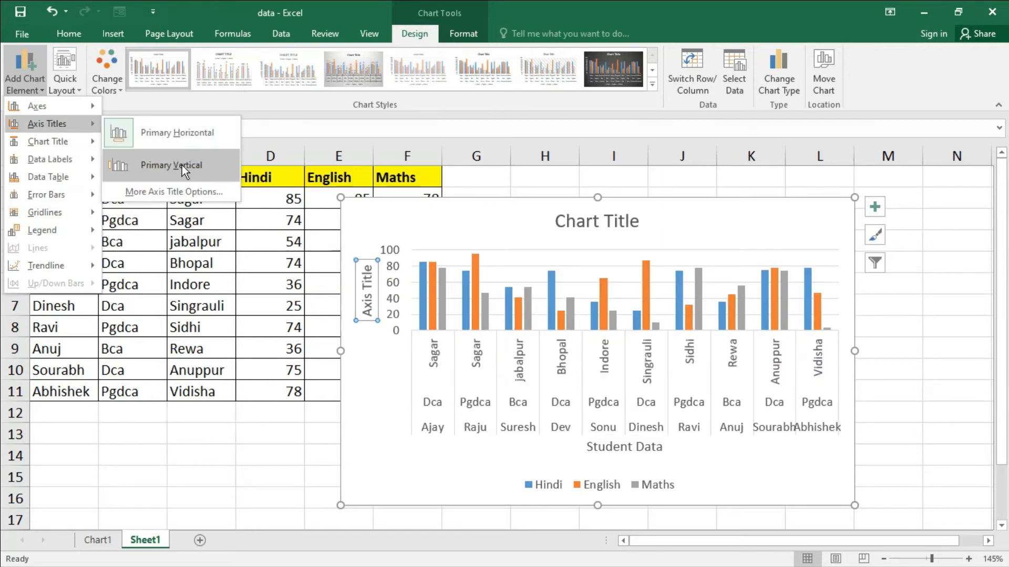
{"action": "left_click", "coordinate": [182, 164]}
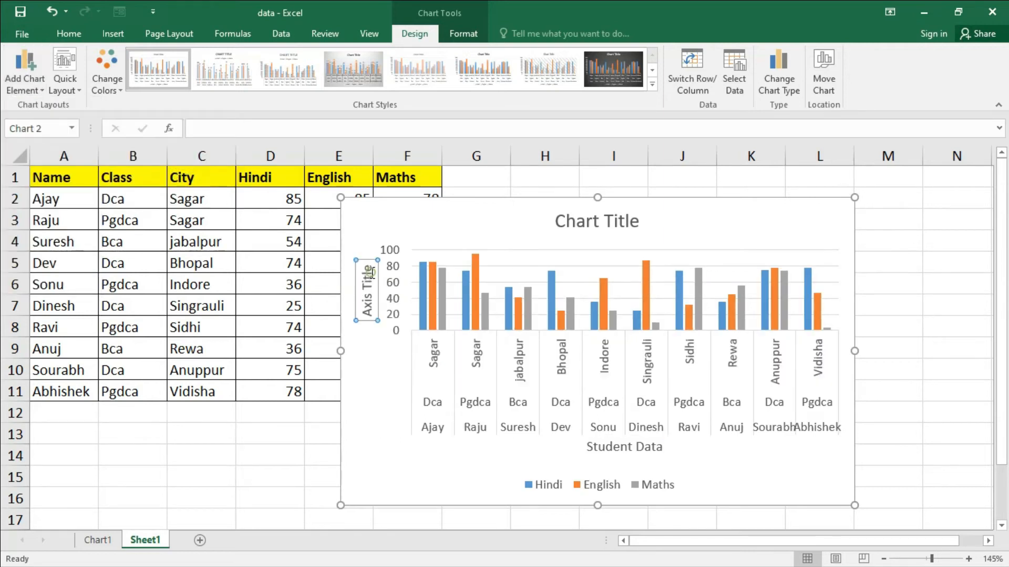
{"action": "triple_click", "coordinate": [374, 287]}
{"action": "type", "text": "Marks"}
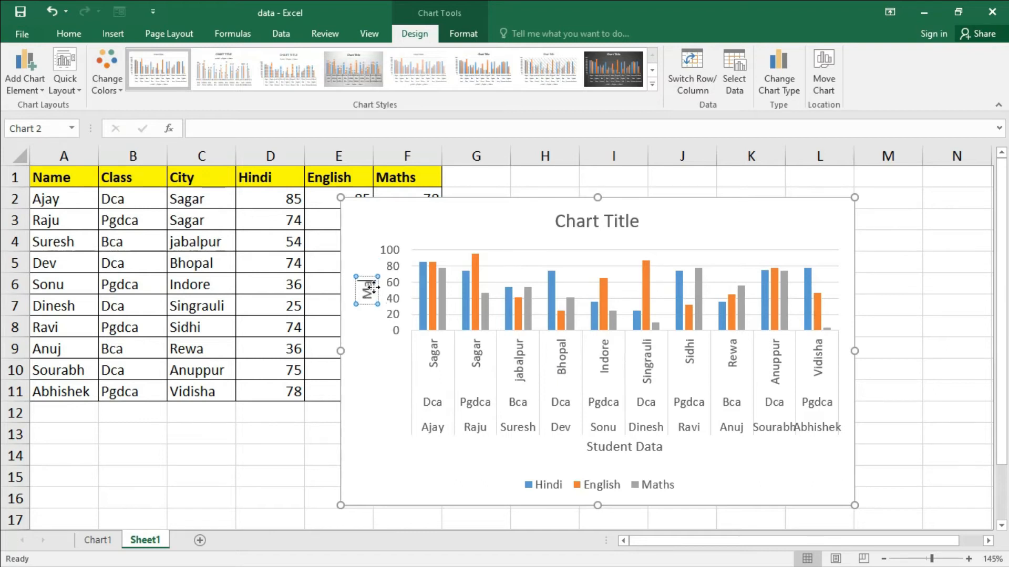
{"action": "left_click", "coordinate": [479, 469]}
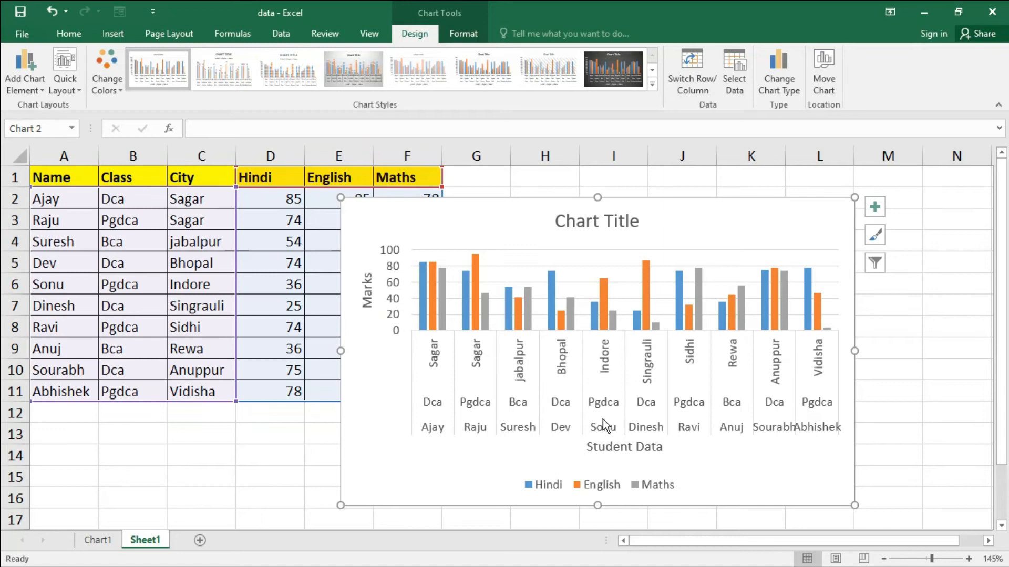
- Inspect the chart's horizontal category axis and vertical value axis together with the title belonging to each
{"action": "left_click", "coordinate": [603, 419]}
{"action": "left_click", "coordinate": [401, 276]}
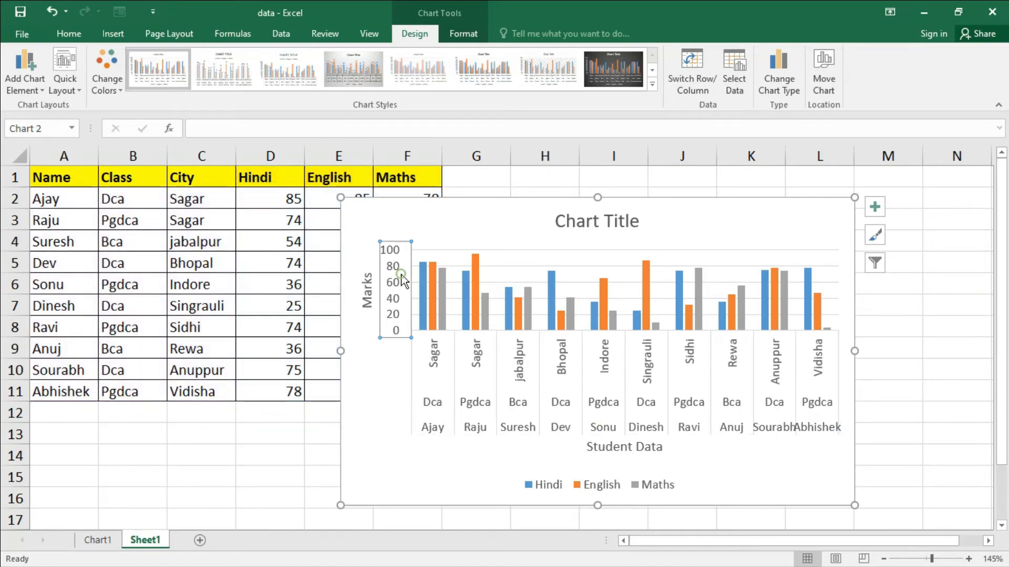
{"action": "left_click", "coordinate": [564, 402]}
{"action": "left_click", "coordinate": [393, 285]}
{"action": "left_click", "coordinate": [592, 449]}
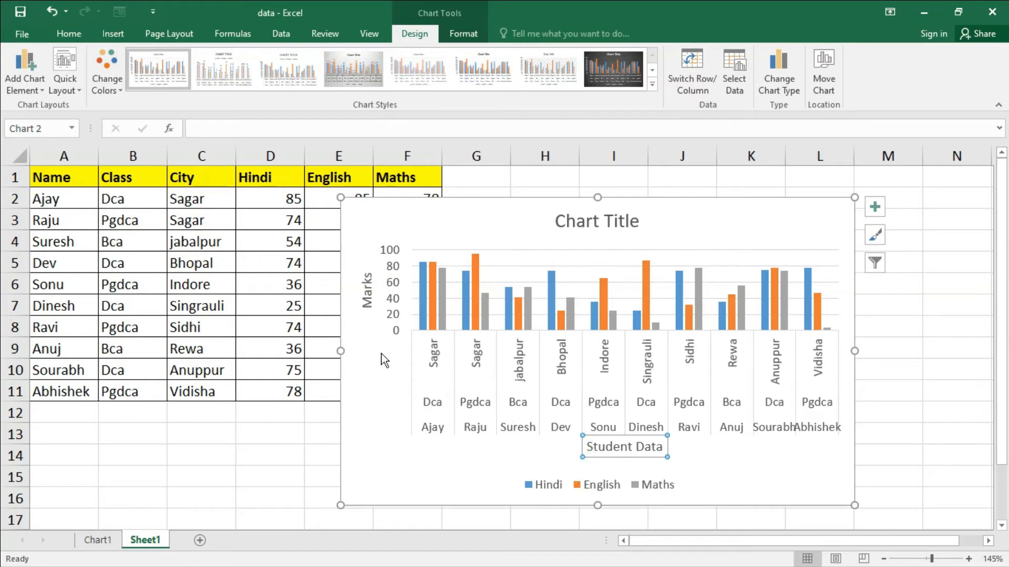
{"action": "left_click", "coordinate": [369, 291]}
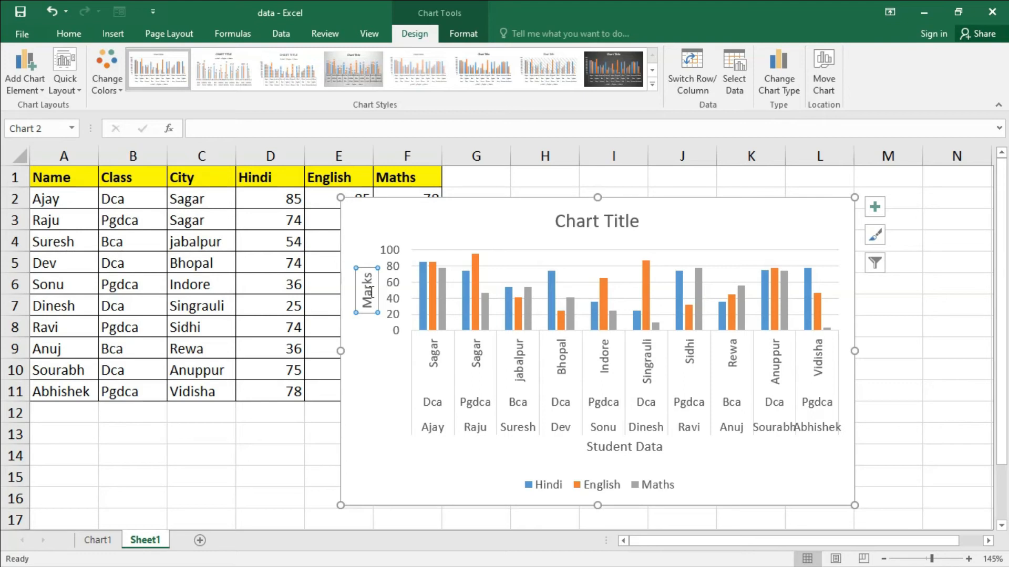
- Place the chart title above the chart and set its text to "Student Result"
{"action": "left_click", "coordinate": [30, 92]}
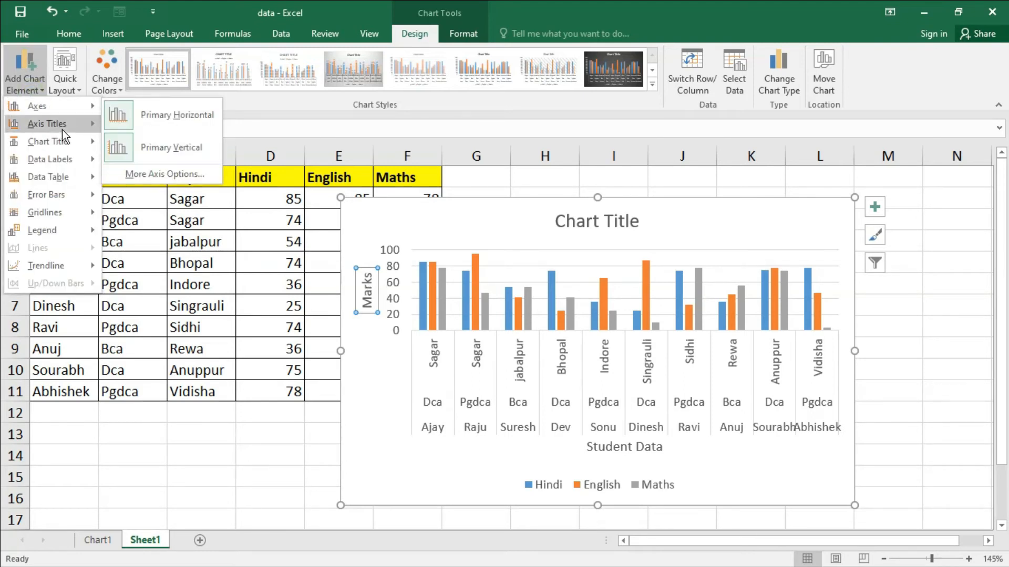
{"action": "mouse_move", "coordinate": [66, 131]}
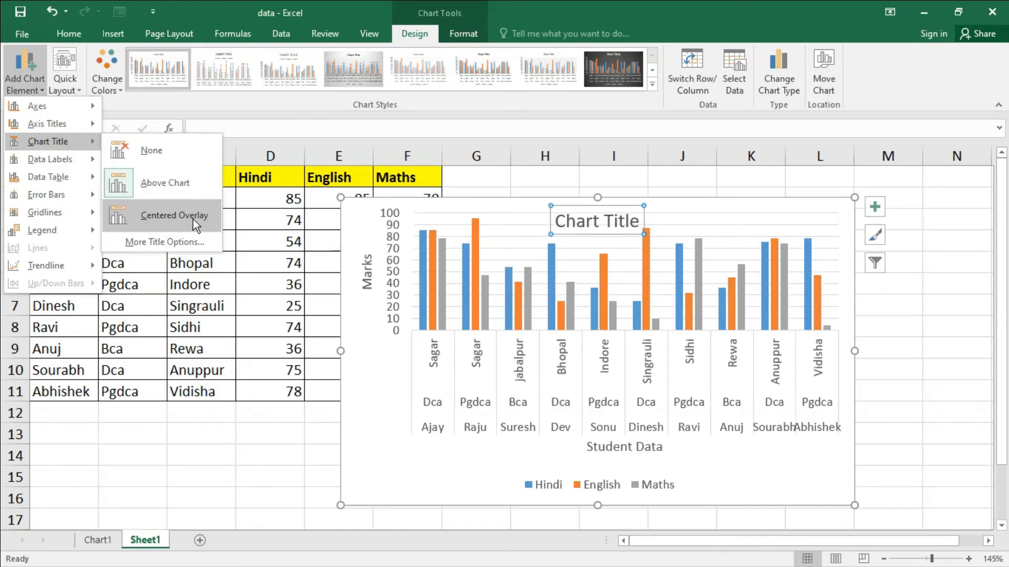
{"action": "left_click", "coordinate": [172, 183]}
{"action": "left_click", "coordinate": [599, 220]}
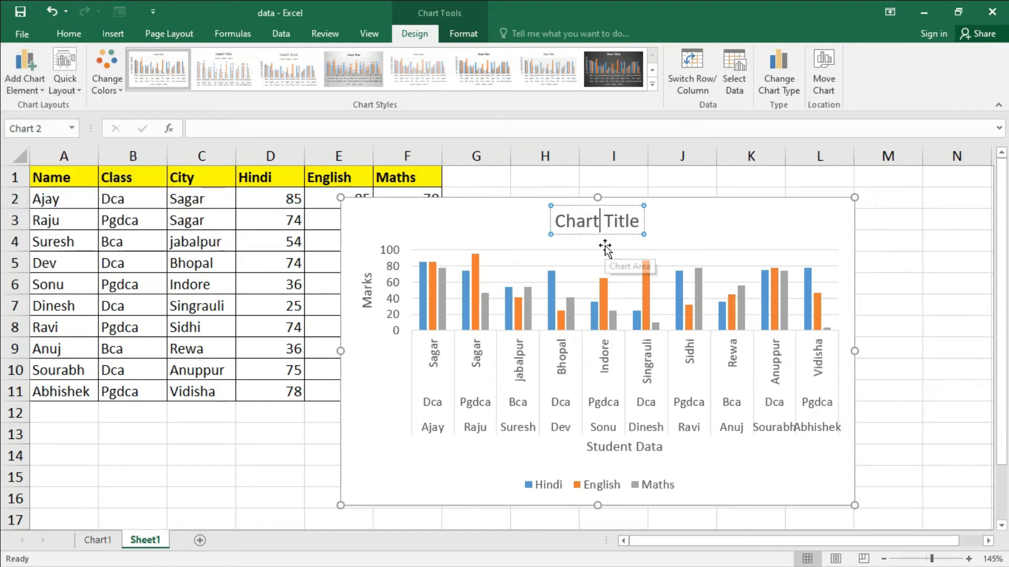
{"action": "key", "text": "ctrl+a"}
{"action": "type", "text": "Student Result"}
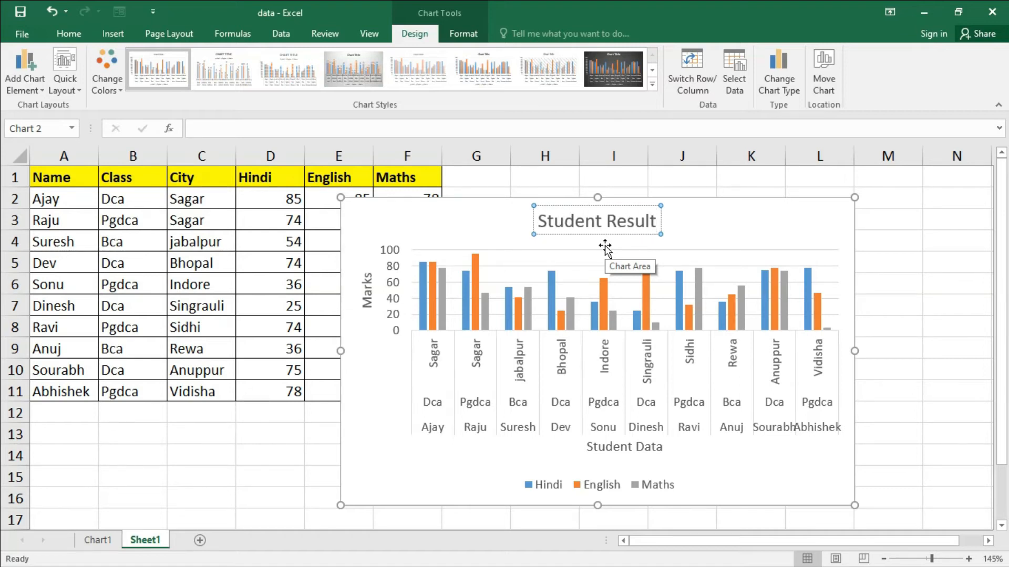
{"action": "left_click", "coordinate": [694, 219]}
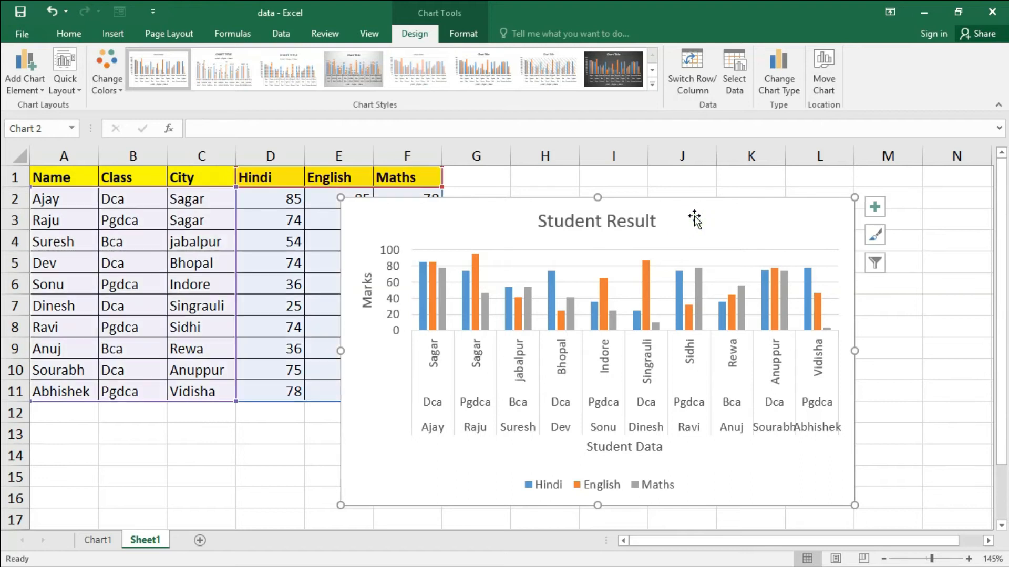
- Review the axes, axis title and data label options for the chart, and set its data labels to None
{"action": "left_click", "coordinate": [599, 223]}
{"action": "left_click", "coordinate": [599, 224]}
{"action": "left_click", "coordinate": [30, 90]}
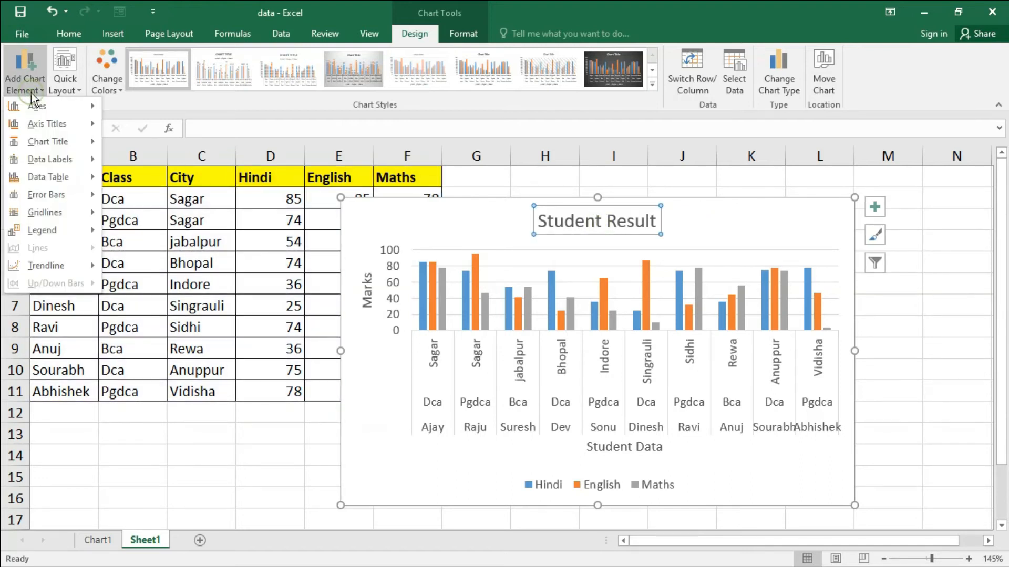
{"action": "mouse_move", "coordinate": [46, 105]}
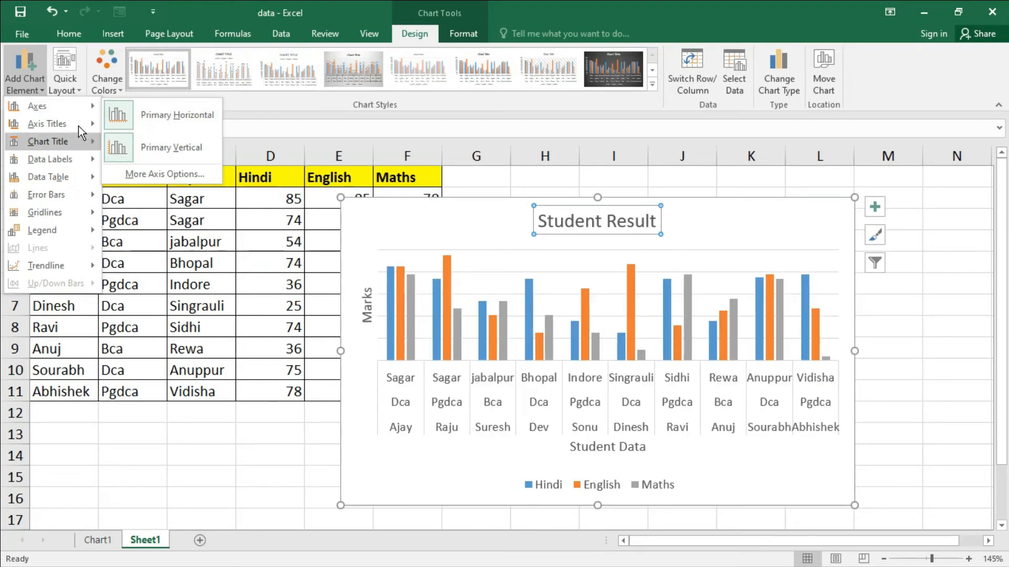
{"action": "mouse_move", "coordinate": [77, 125]}
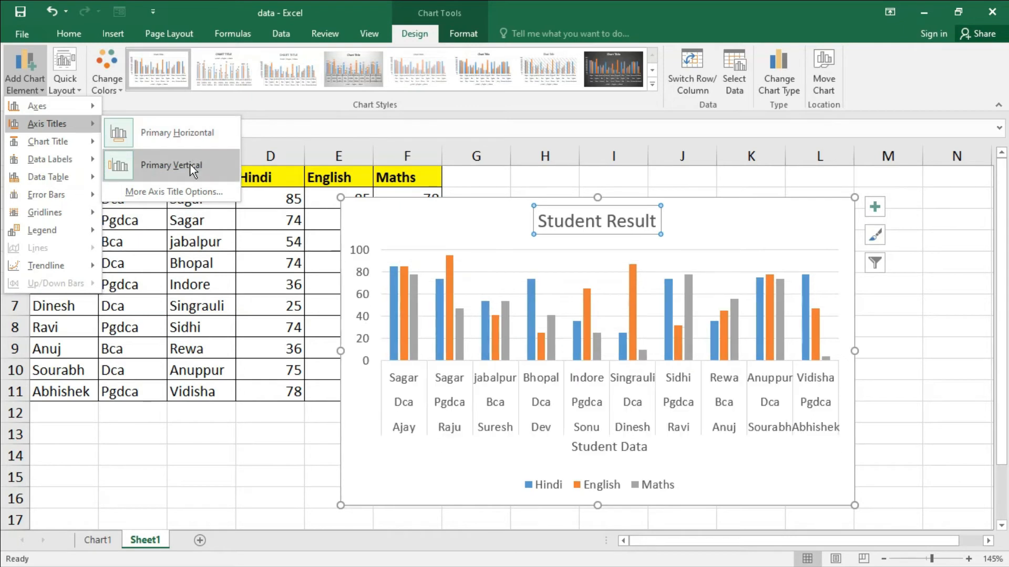
{"action": "mouse_move", "coordinate": [59, 148]}
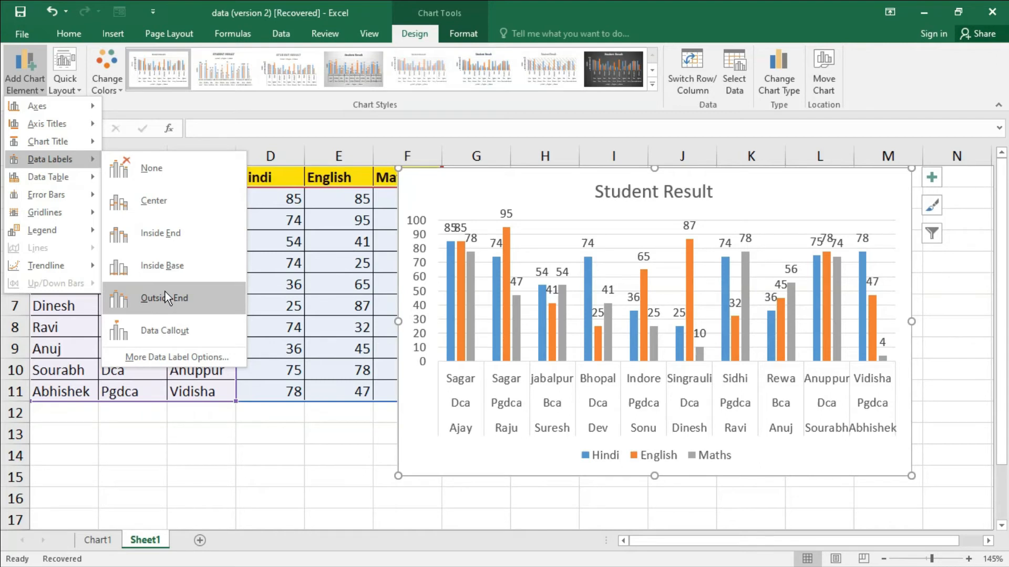
{"action": "left_click", "coordinate": [166, 171]}
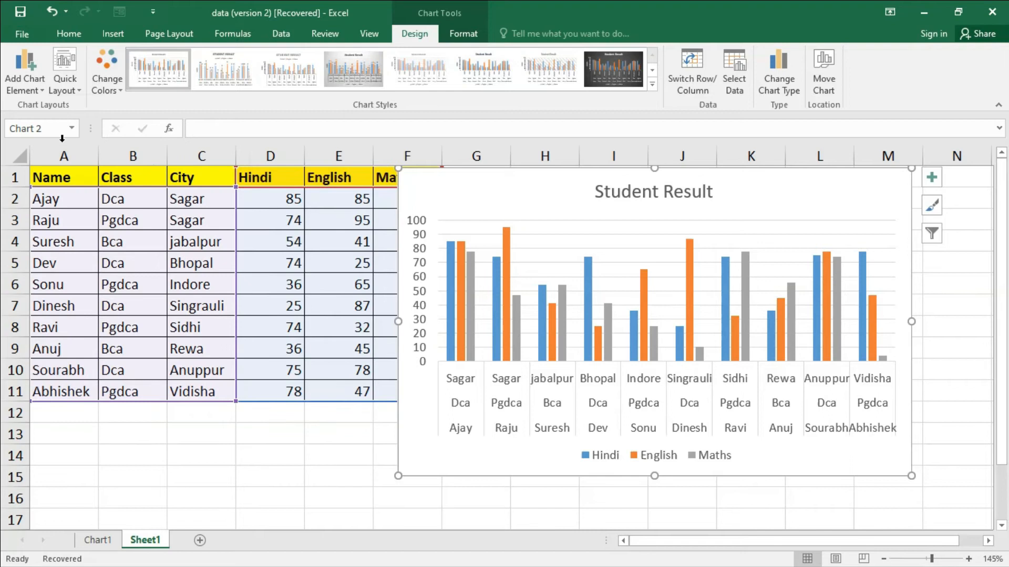
- Preview the data table, error bar, gridline and legend options available for the chart
{"action": "left_click", "coordinate": [34, 90]}
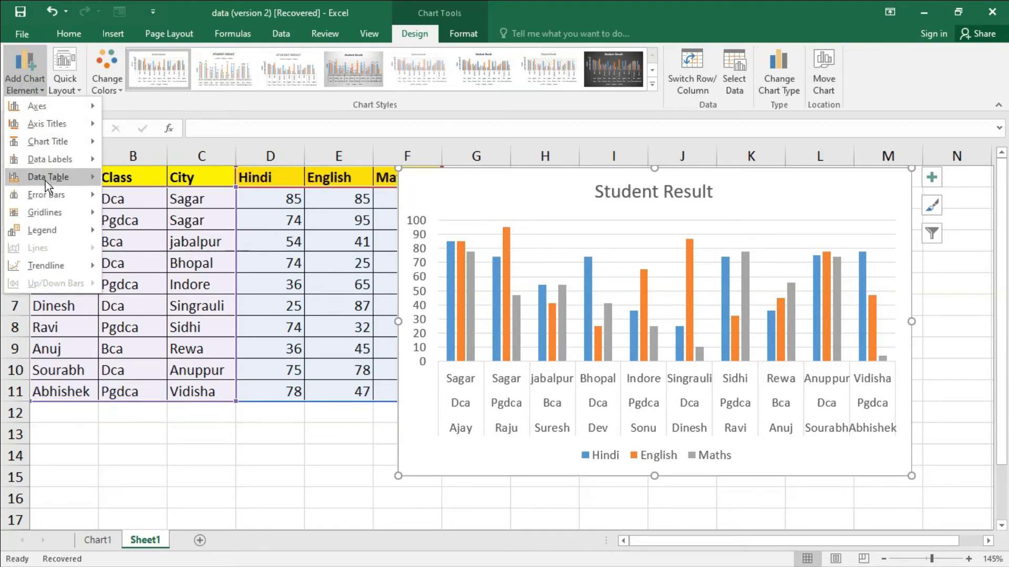
{"action": "mouse_move", "coordinate": [75, 180]}
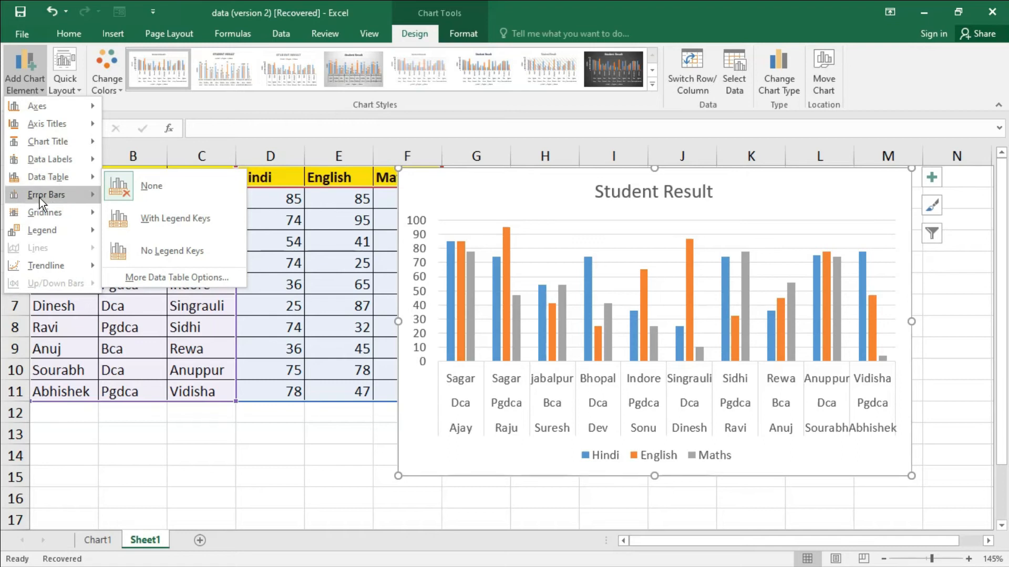
{"action": "mouse_move", "coordinate": [42, 196]}
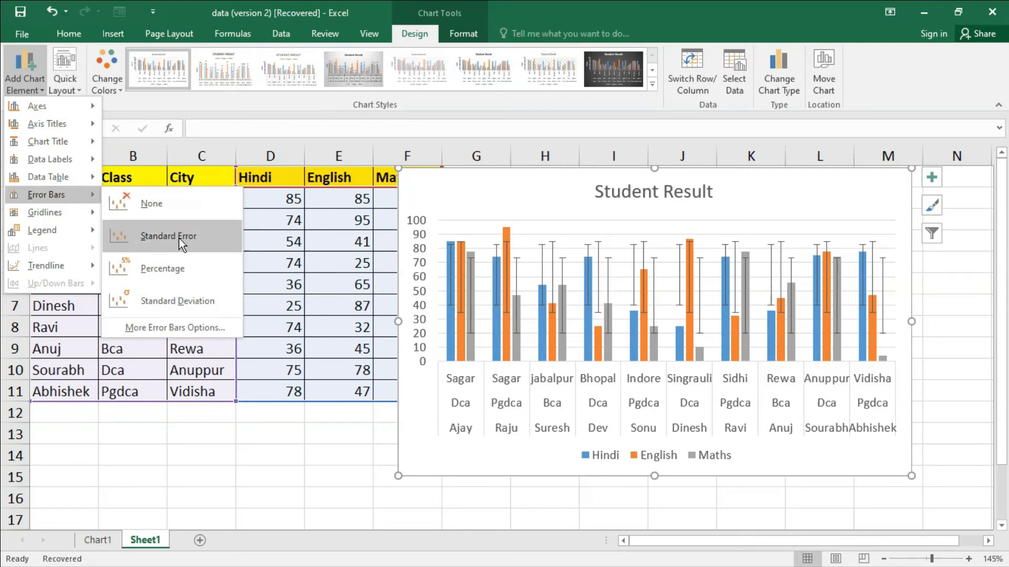
{"action": "mouse_move", "coordinate": [69, 213]}
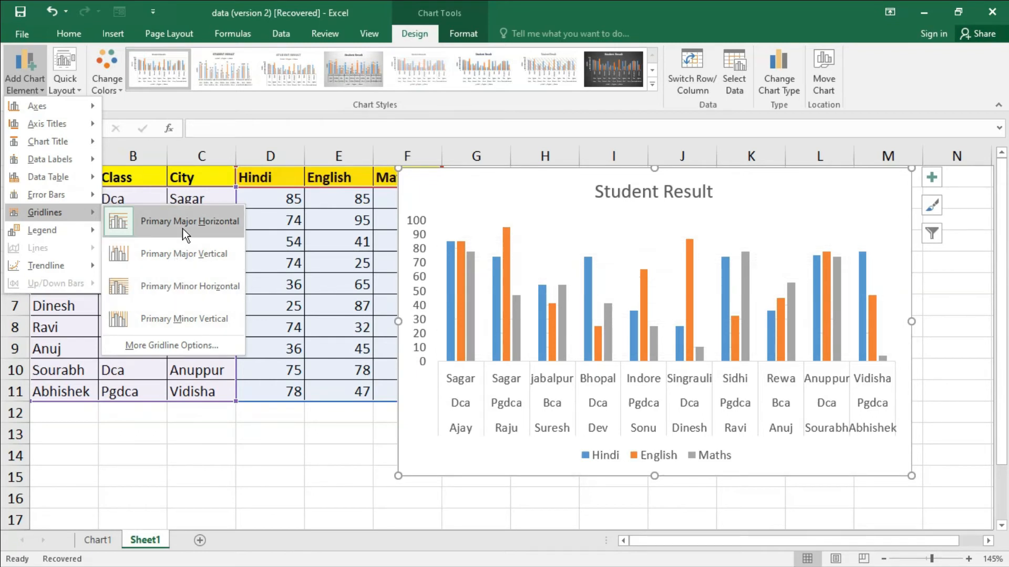
{"action": "mouse_move", "coordinate": [74, 232]}
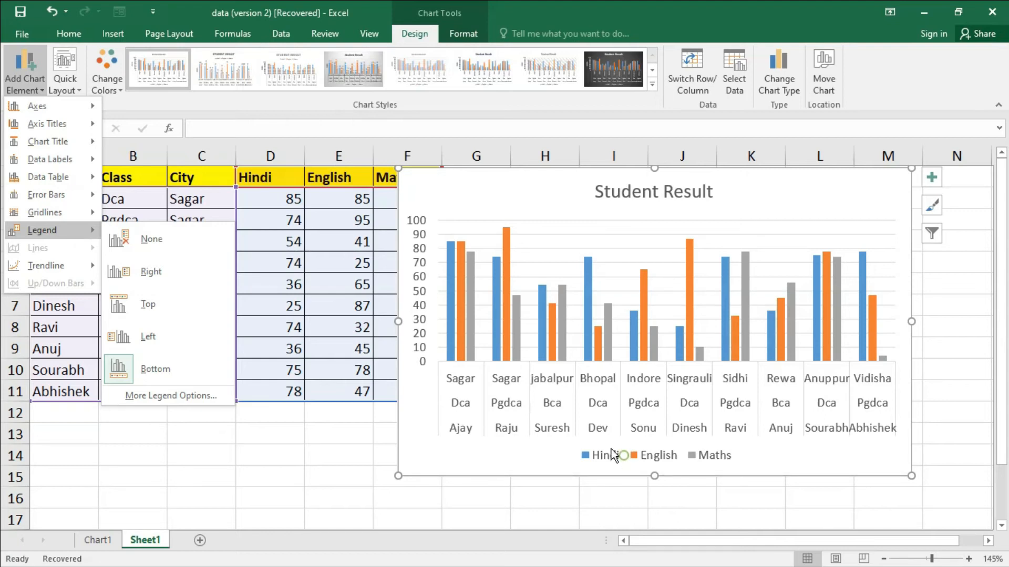
- Select the chart's legend and set its position to Right
{"action": "left_click", "coordinate": [631, 459]}
{"action": "left_click", "coordinate": [632, 461]}
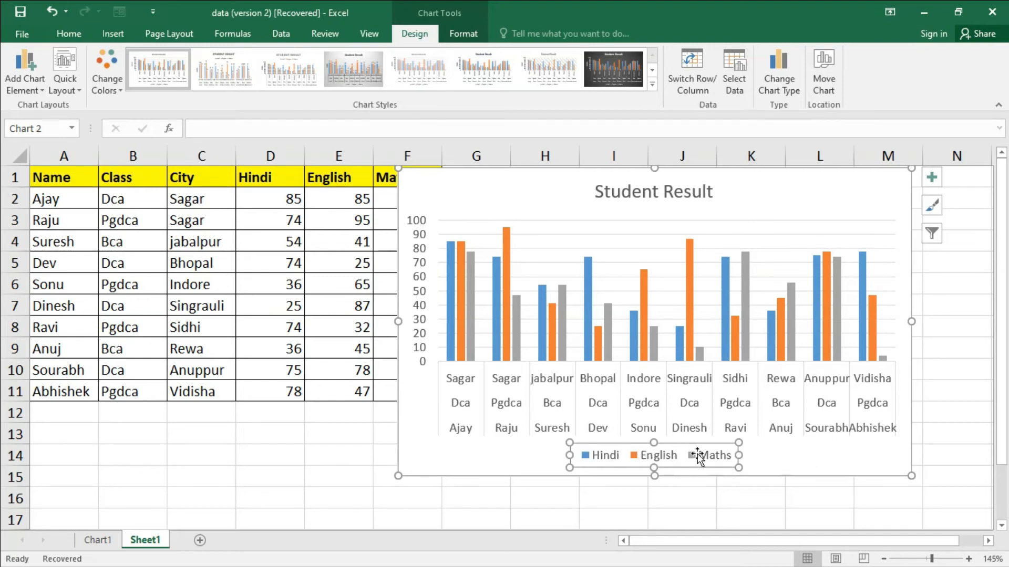
{"action": "left_click", "coordinate": [40, 91]}
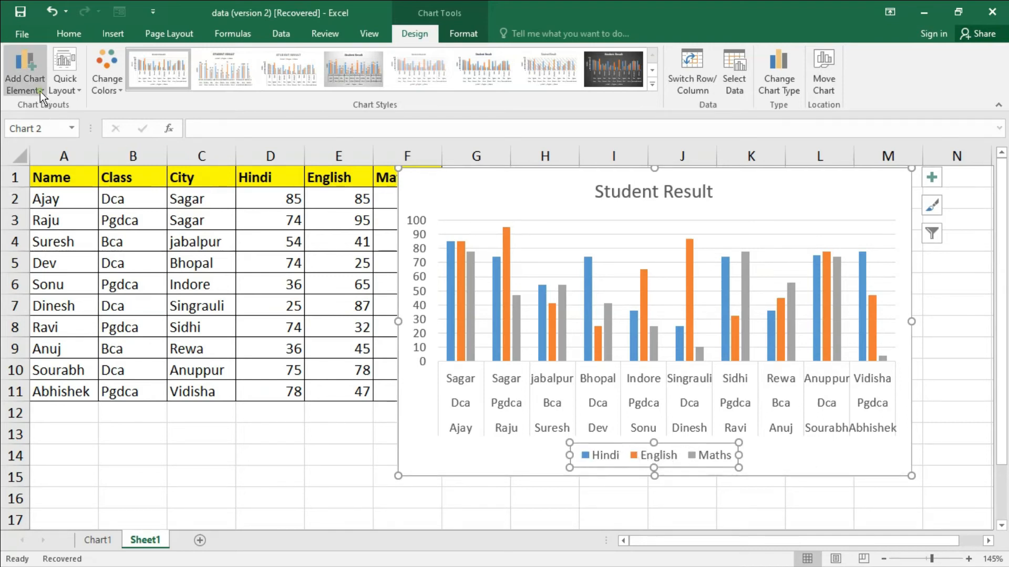
{"action": "mouse_move", "coordinate": [46, 234]}
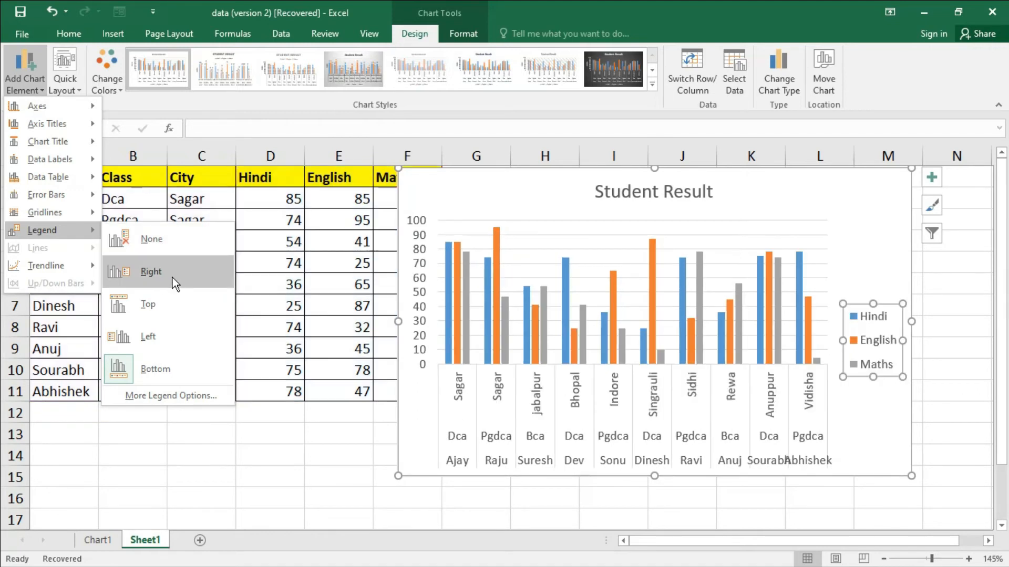
{"action": "left_click", "coordinate": [171, 278]}
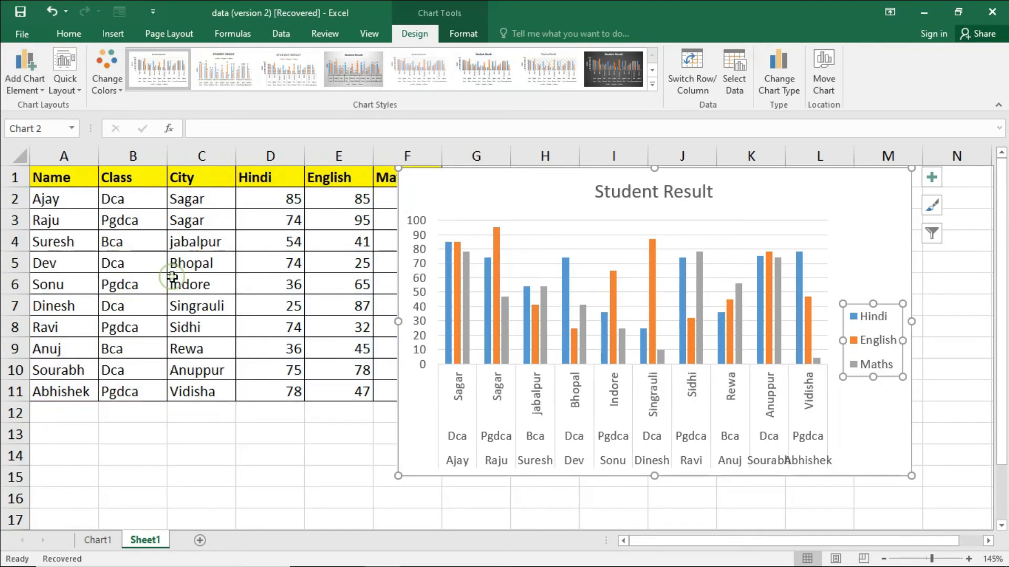
- Add an exponential trendline to the chart for the Hindi series
{"action": "left_click", "coordinate": [38, 90]}
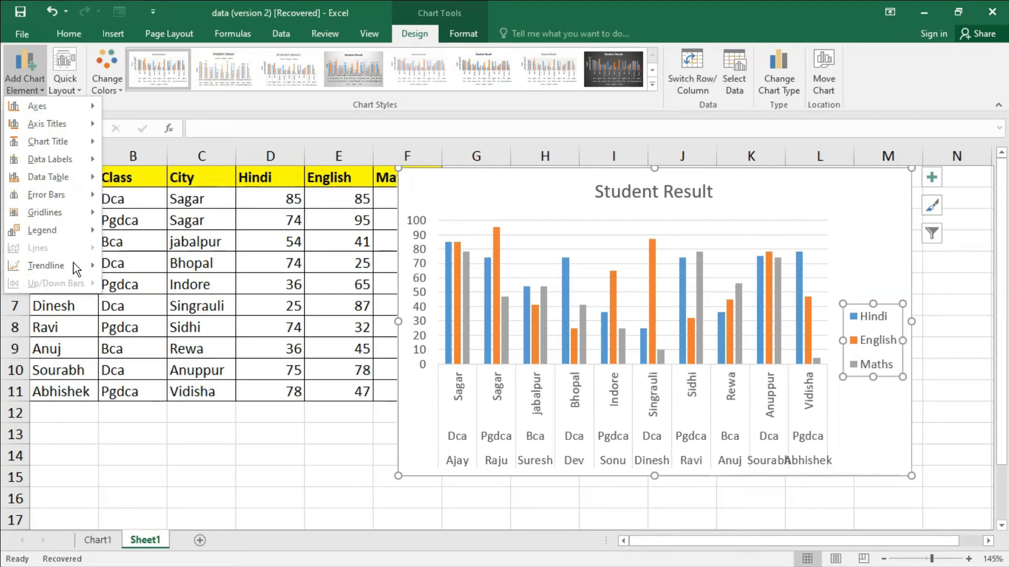
{"action": "mouse_move", "coordinate": [62, 270]}
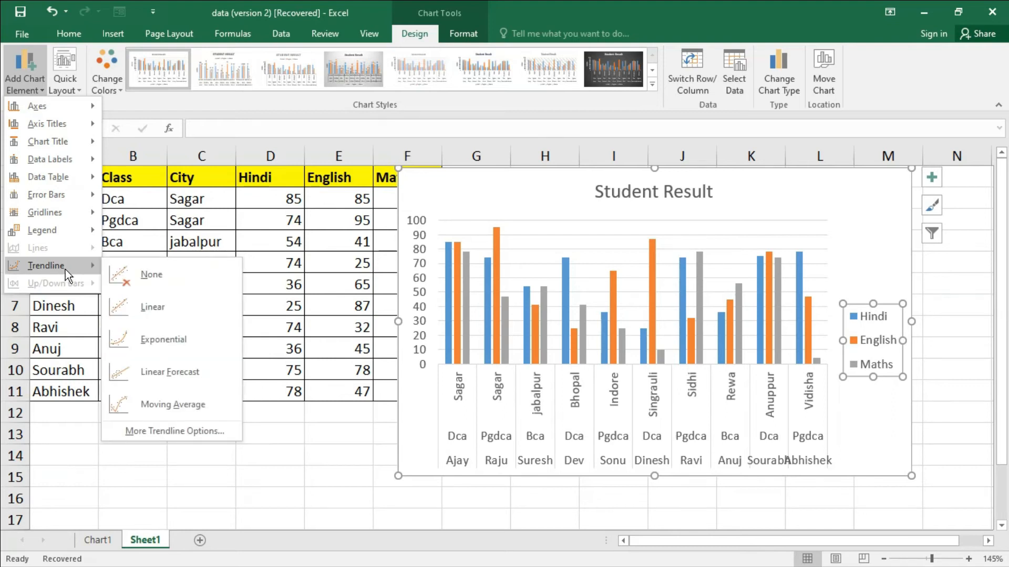
{"action": "left_click", "coordinate": [153, 348]}
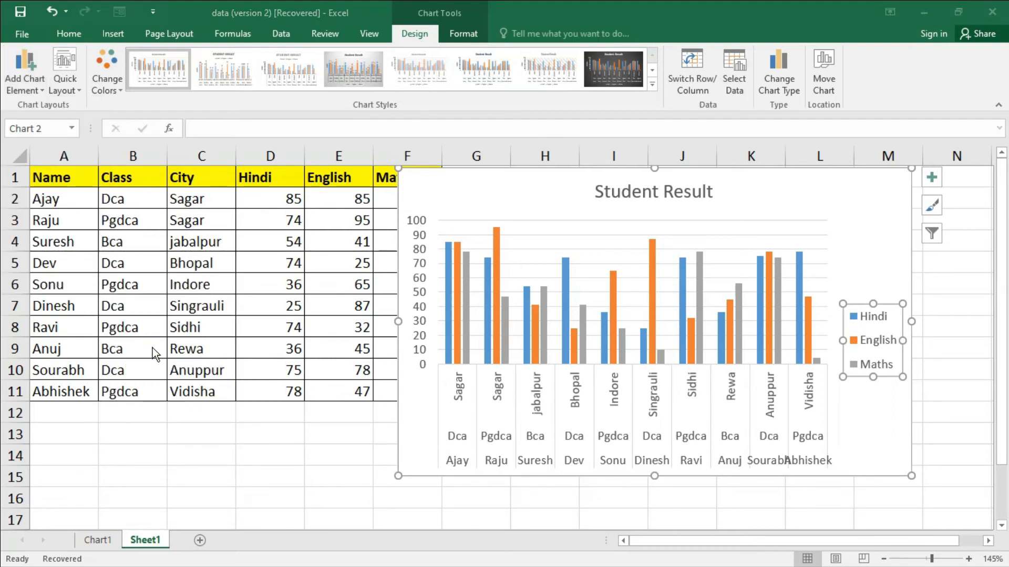
{"action": "left_click", "coordinate": [481, 340]}
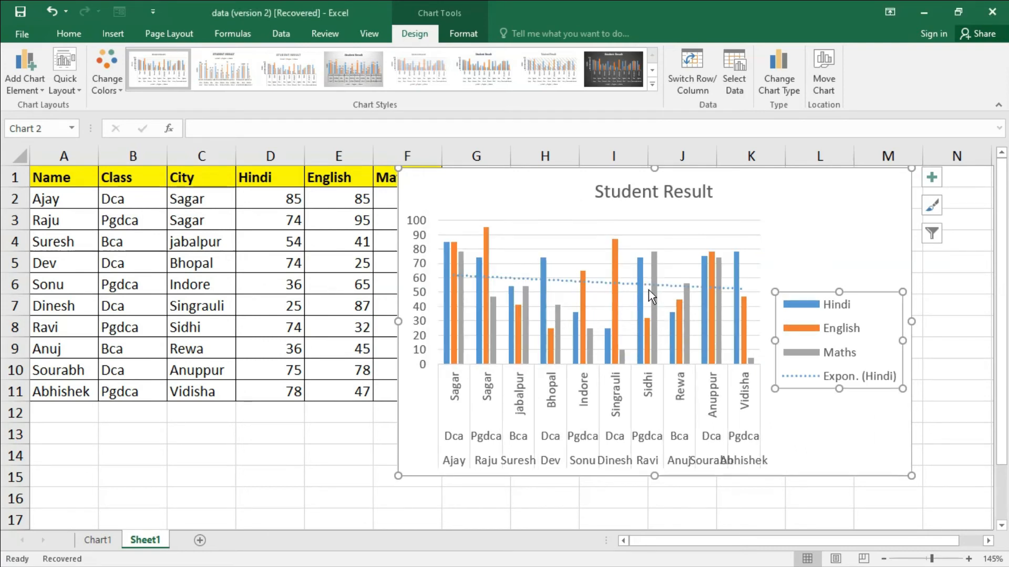
- Remove the exponential trendline from the chart by setting the trendline option to None
{"action": "left_click", "coordinate": [26, 88]}
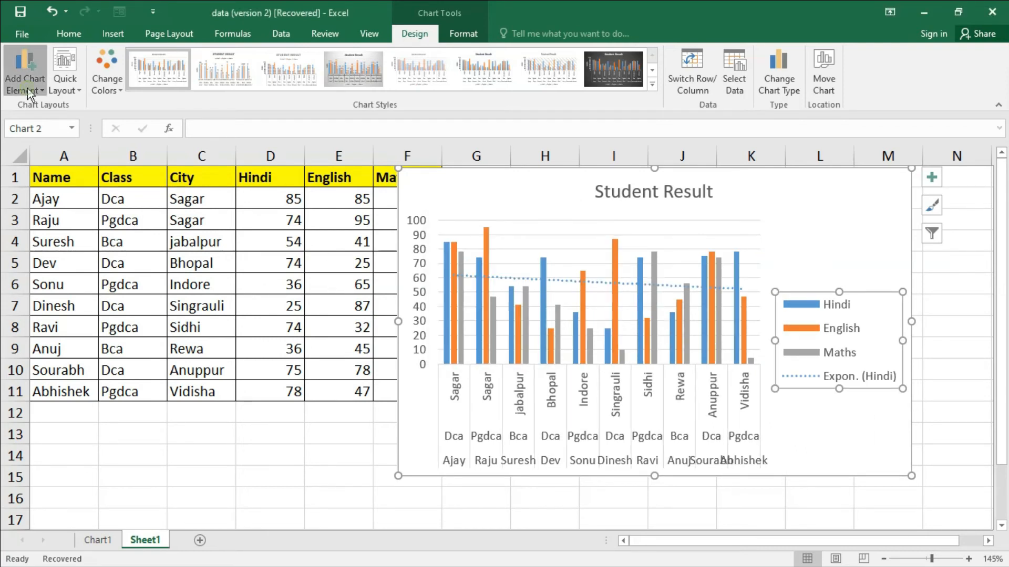
{"action": "mouse_move", "coordinate": [70, 267]}
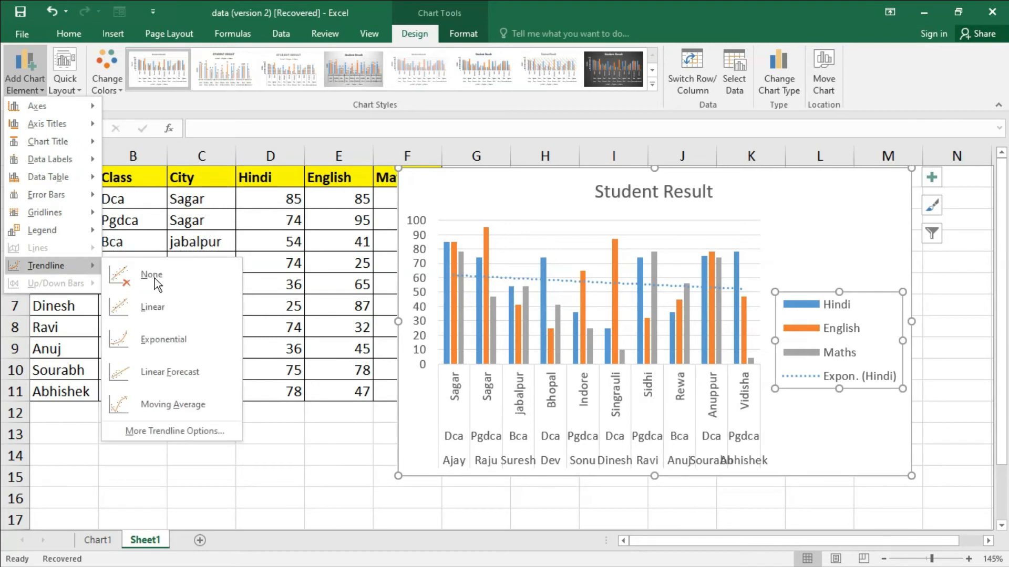
{"action": "left_click", "coordinate": [221, 270]}
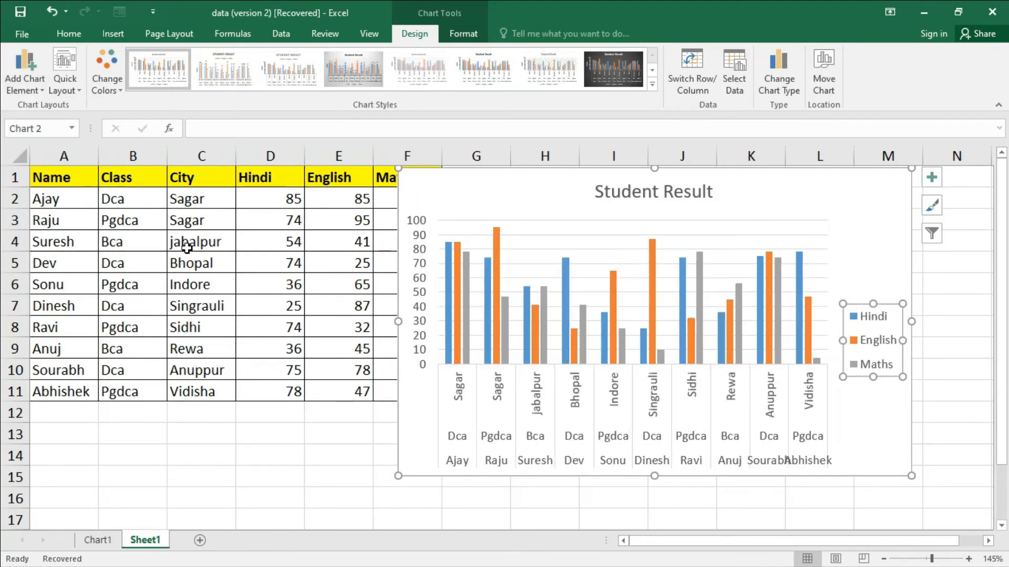
- Apply the quick layout that puts the legend beneath the chart title and data labels above the columns
{"action": "left_click", "coordinate": [26, 89]}
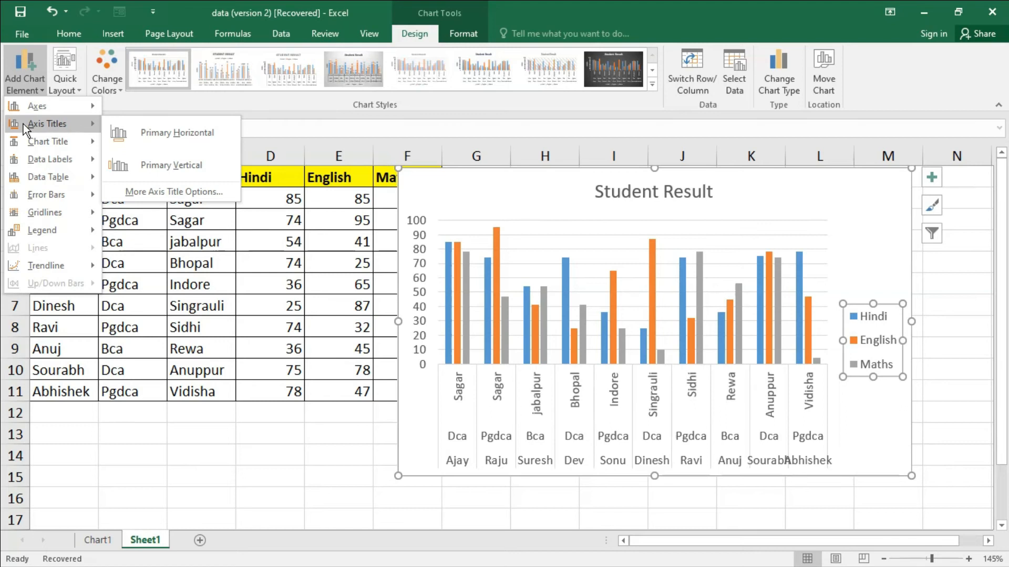
{"action": "left_click", "coordinate": [149, 101]}
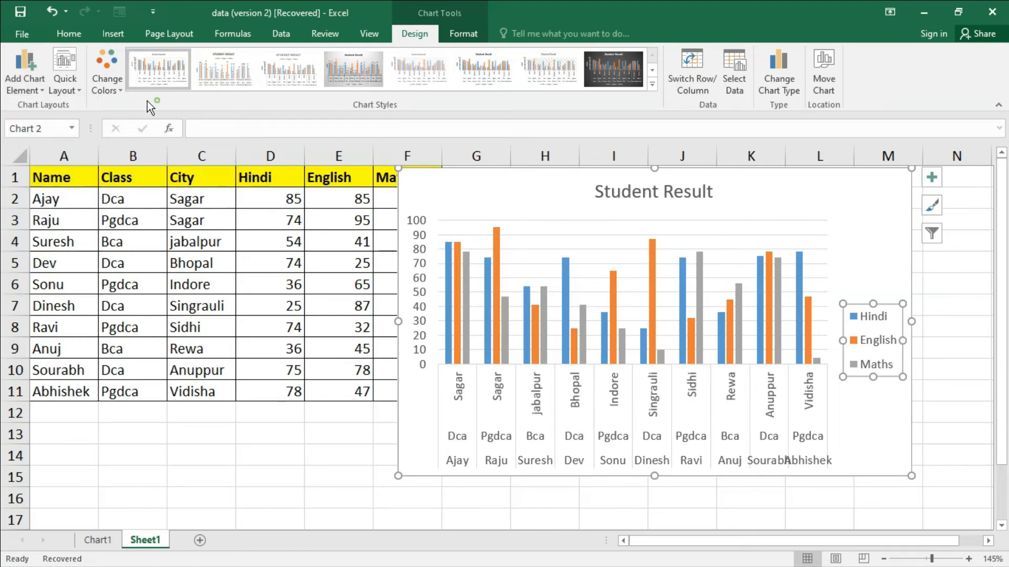
{"action": "left_click", "coordinate": [74, 92]}
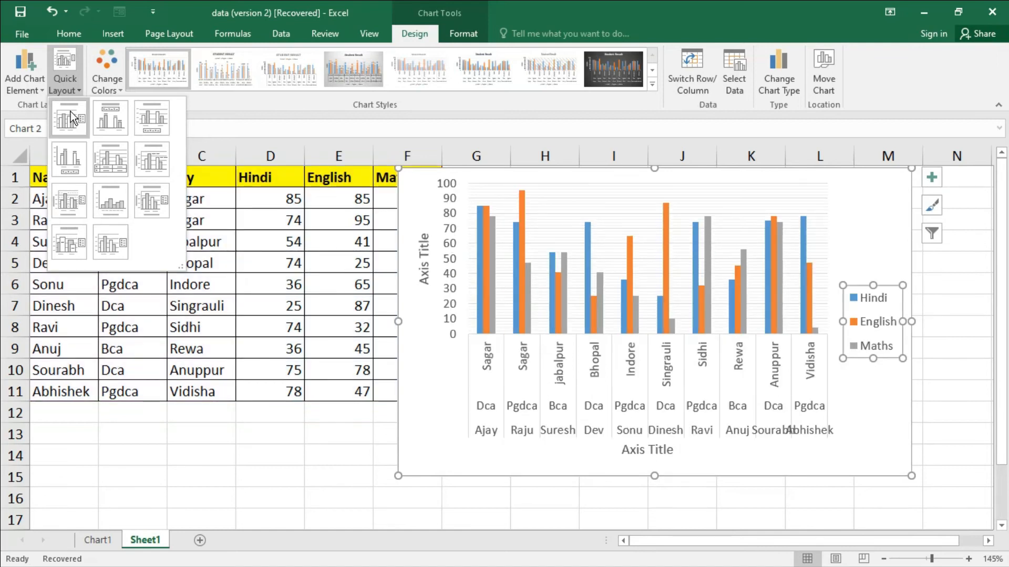
{"action": "left_click", "coordinate": [105, 121]}
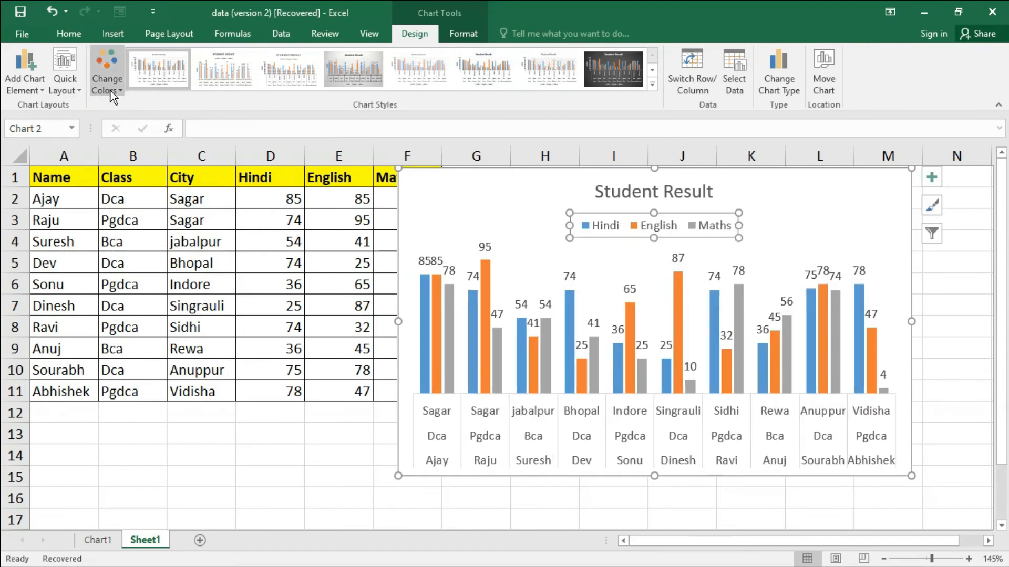
- Recolour the chart with the Colorful palette that starts with green, blue and gold, after previewing the monochromatic palettes
{"action": "left_click", "coordinate": [110, 90]}
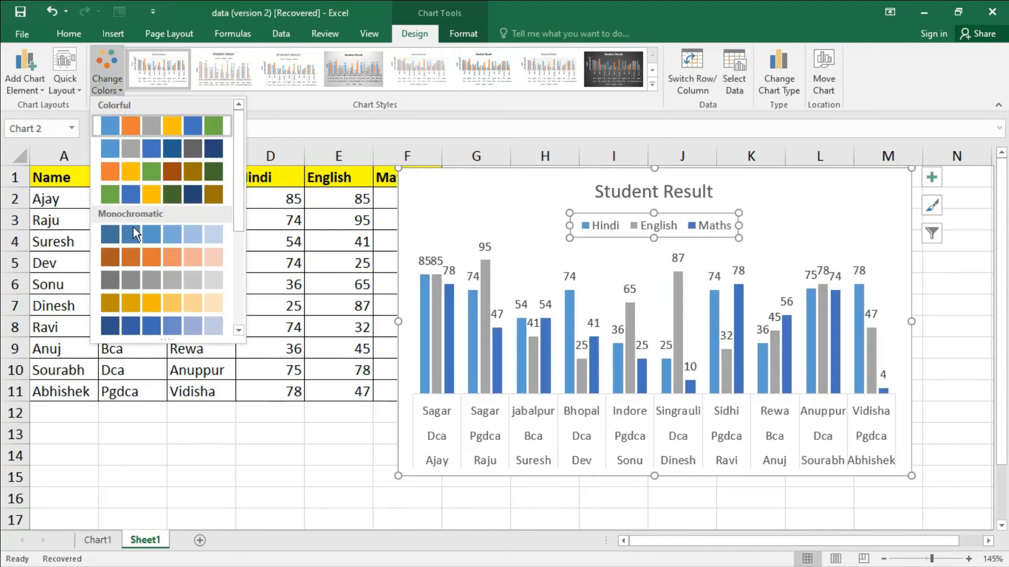
{"action": "left_click_drag", "start_coordinate": [236, 181], "coordinate": [240, 278]}
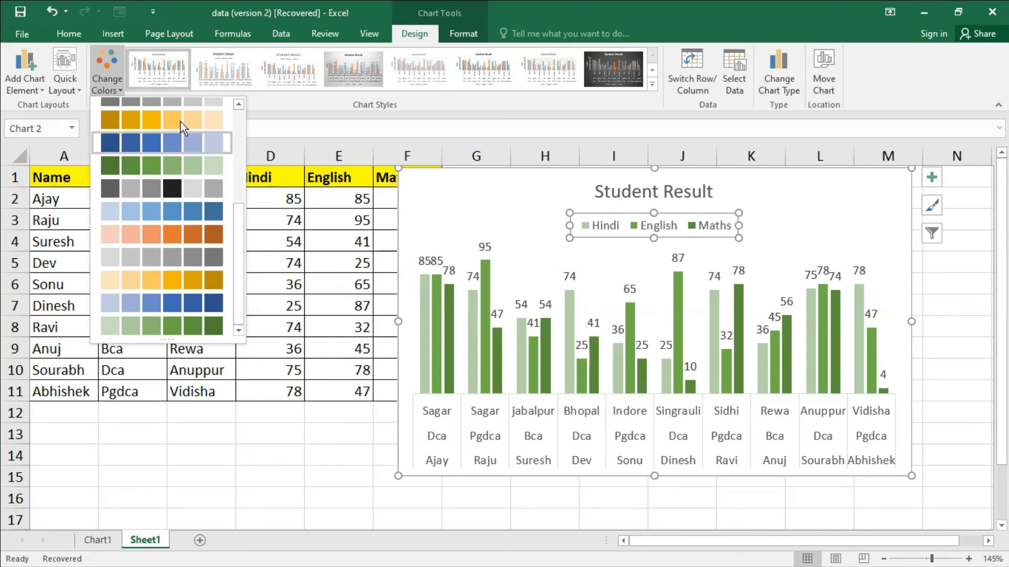
{"action": "left_click_drag", "start_coordinate": [240, 225], "coordinate": [238, 125]}
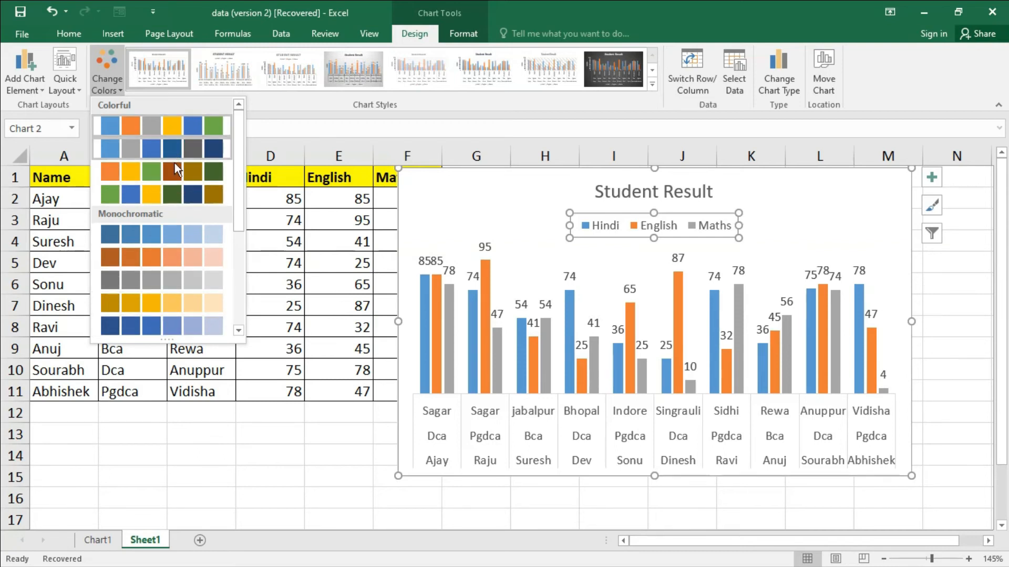
{"action": "left_click", "coordinate": [178, 199]}
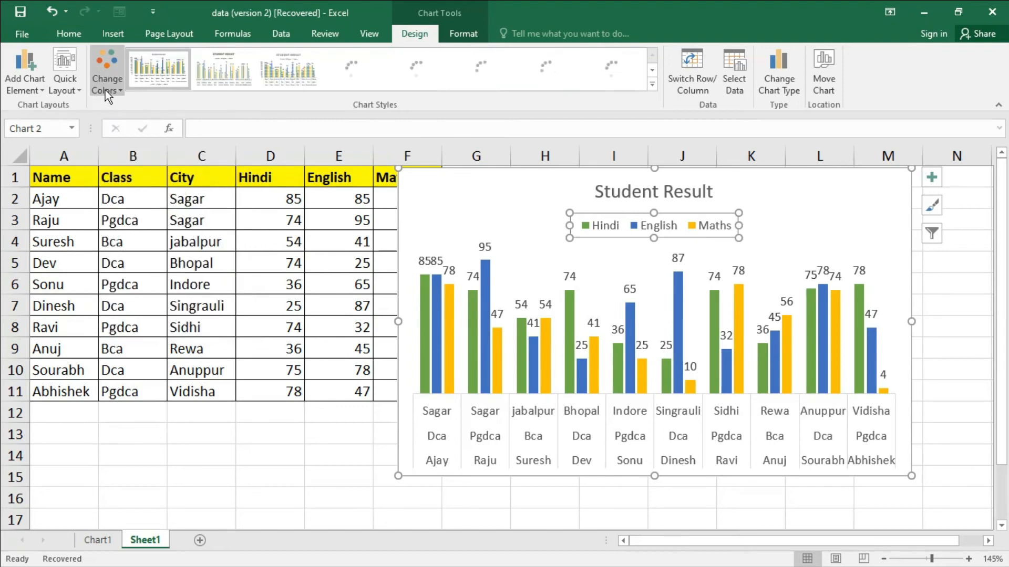
{"action": "left_click", "coordinate": [522, 284]}
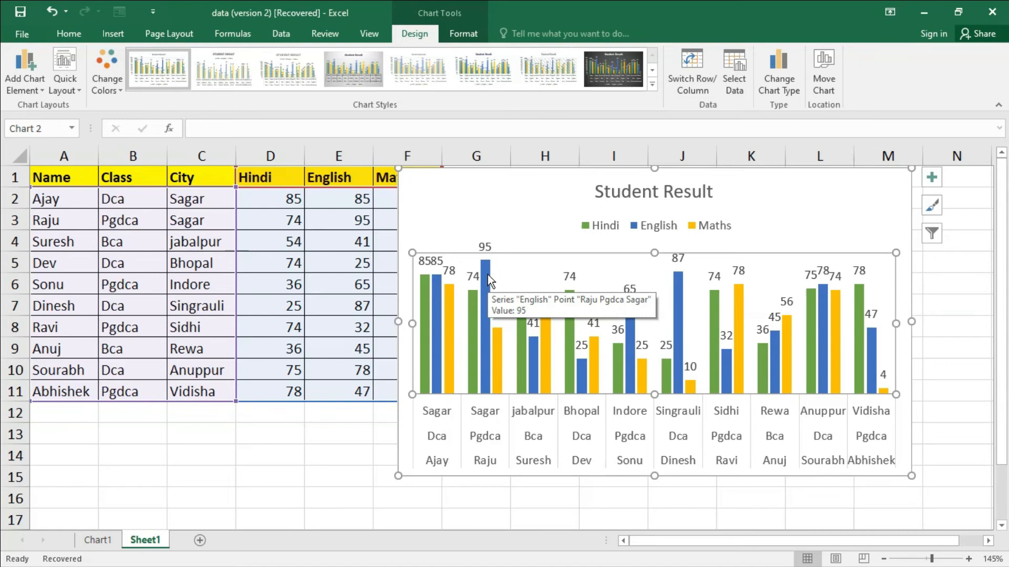
- Fill only the second student's English column in the chart with solid red from the standard colours
{"action": "left_click", "coordinate": [488, 275]}
{"action": "double_click", "coordinate": [487, 275]}
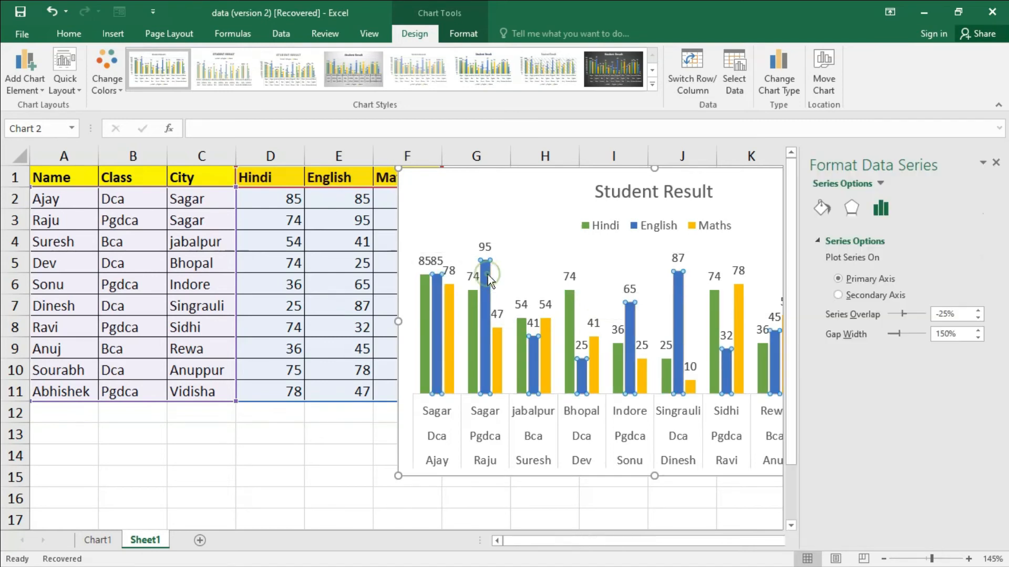
{"action": "left_click", "coordinate": [487, 276]}
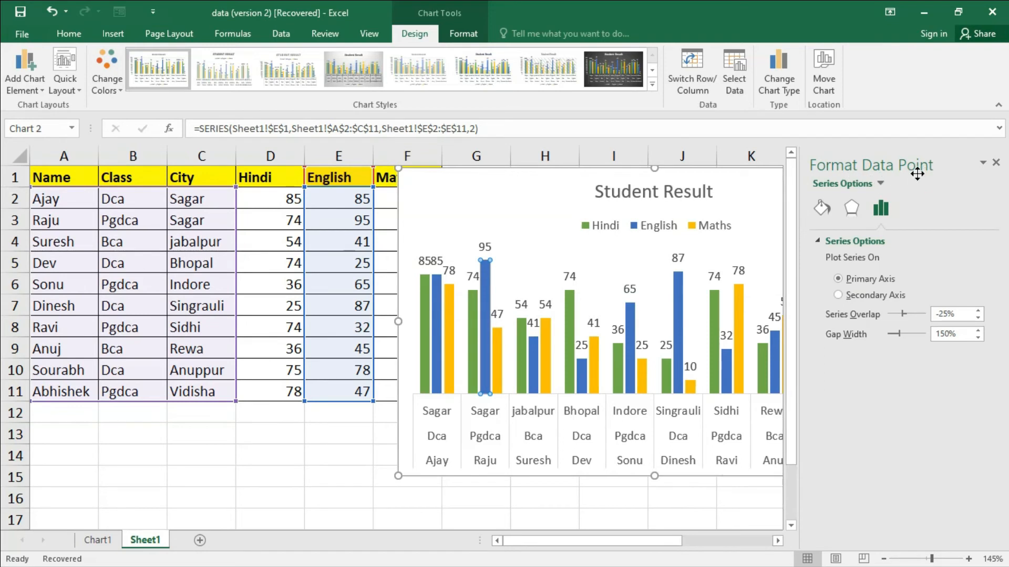
{"action": "left_click", "coordinate": [822, 208]}
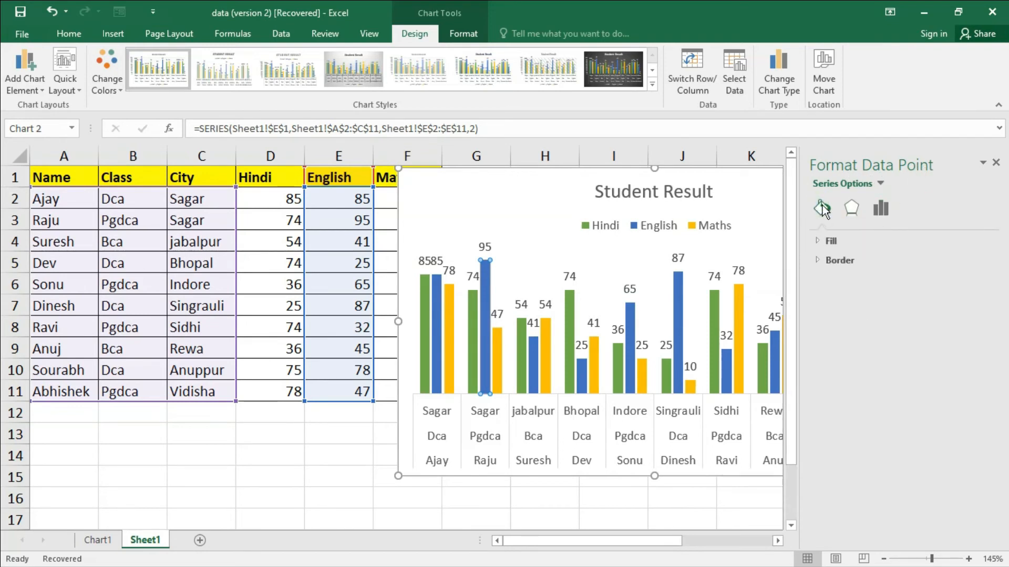
{"action": "left_click", "coordinate": [823, 242]}
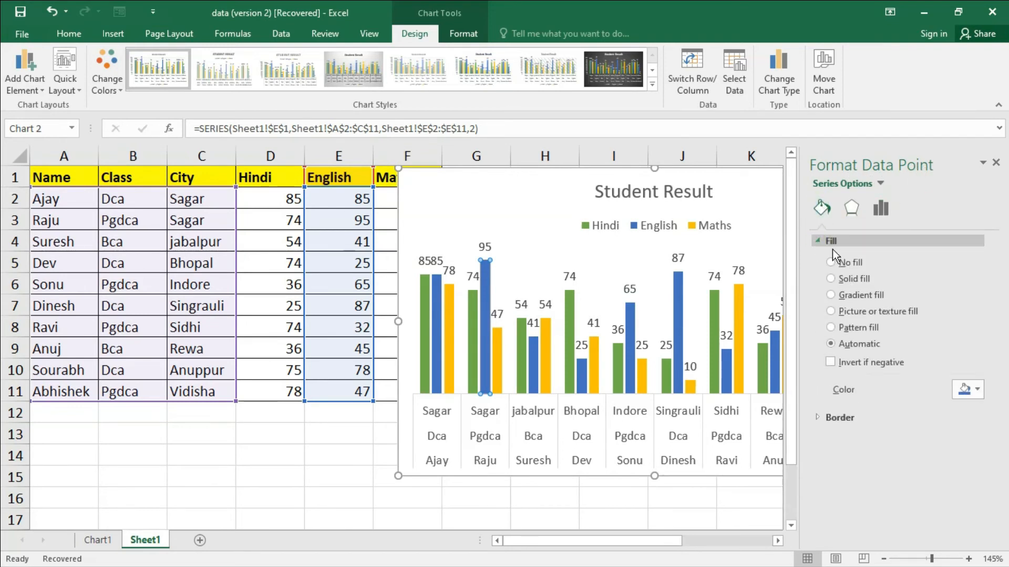
{"action": "left_click", "coordinate": [972, 390]}
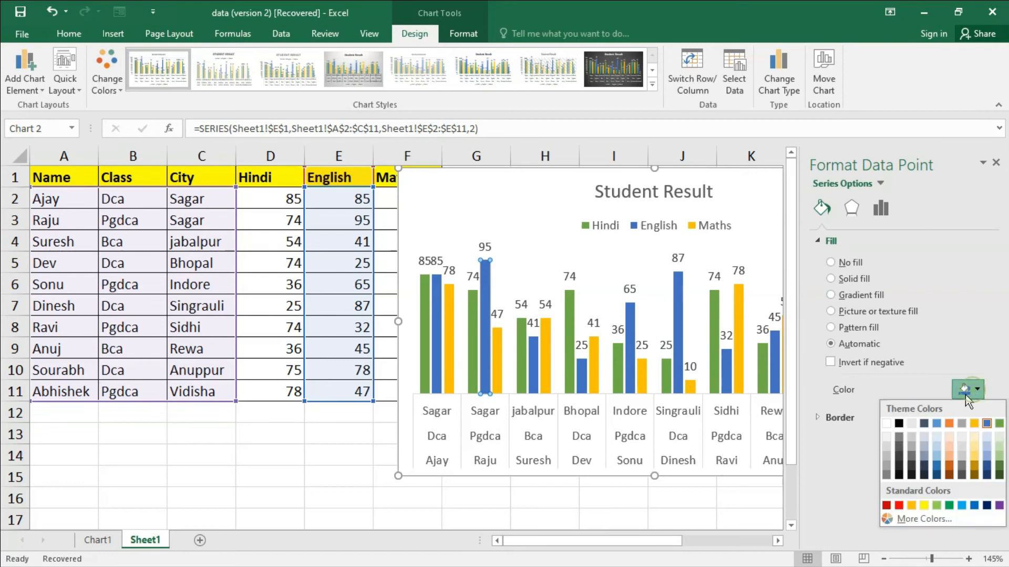
{"action": "left_click", "coordinate": [903, 508]}
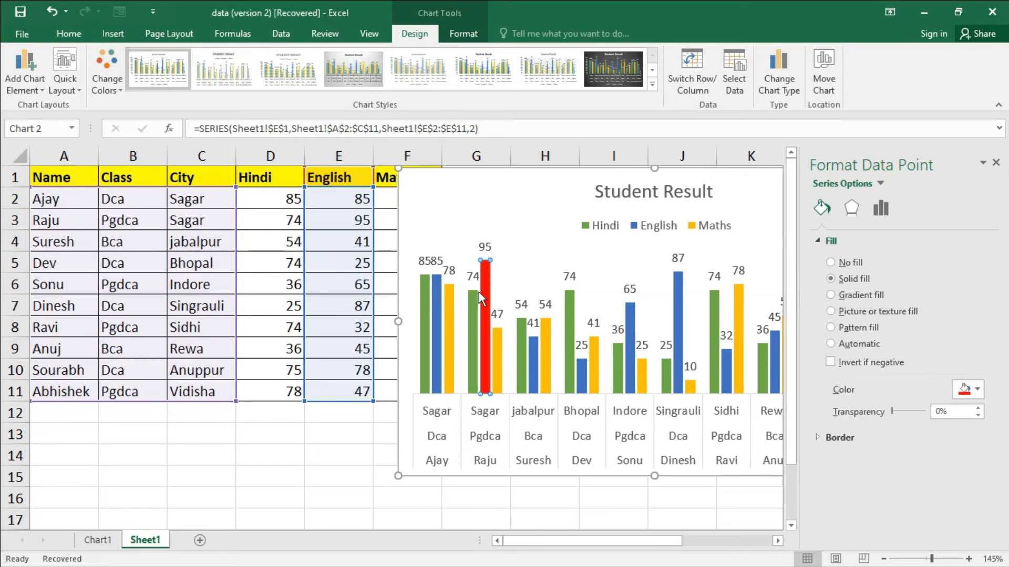
- Fill only the second student's Hindi column in the chart with the darker standard green
{"action": "left_click", "coordinate": [473, 305]}
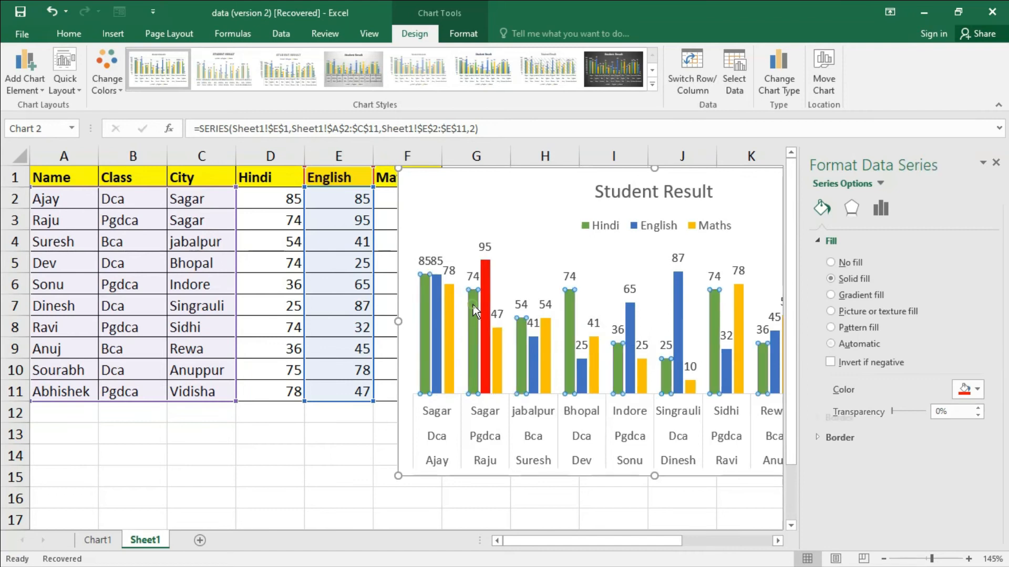
{"action": "left_click", "coordinate": [473, 304]}
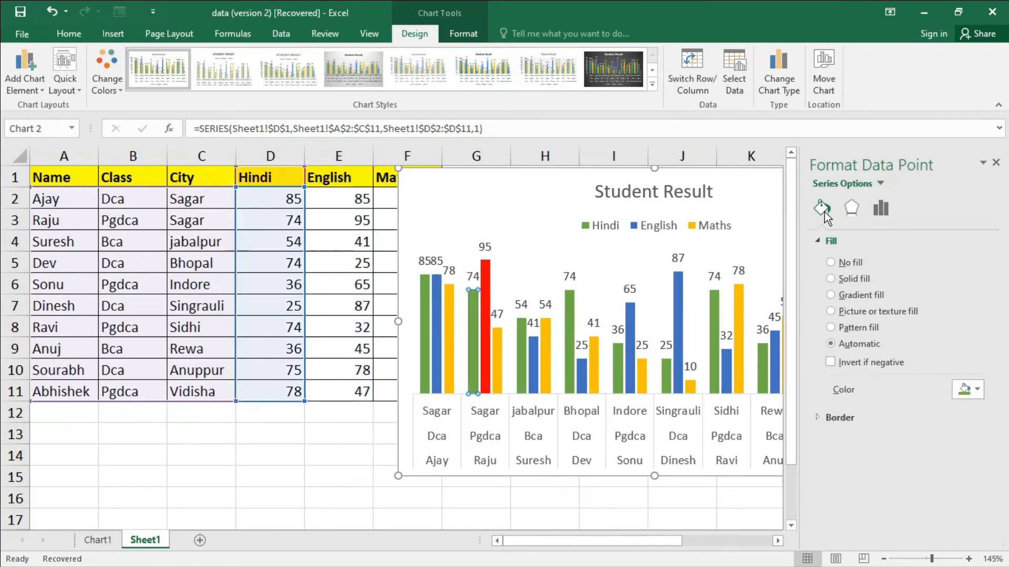
{"action": "left_click", "coordinate": [973, 389]}
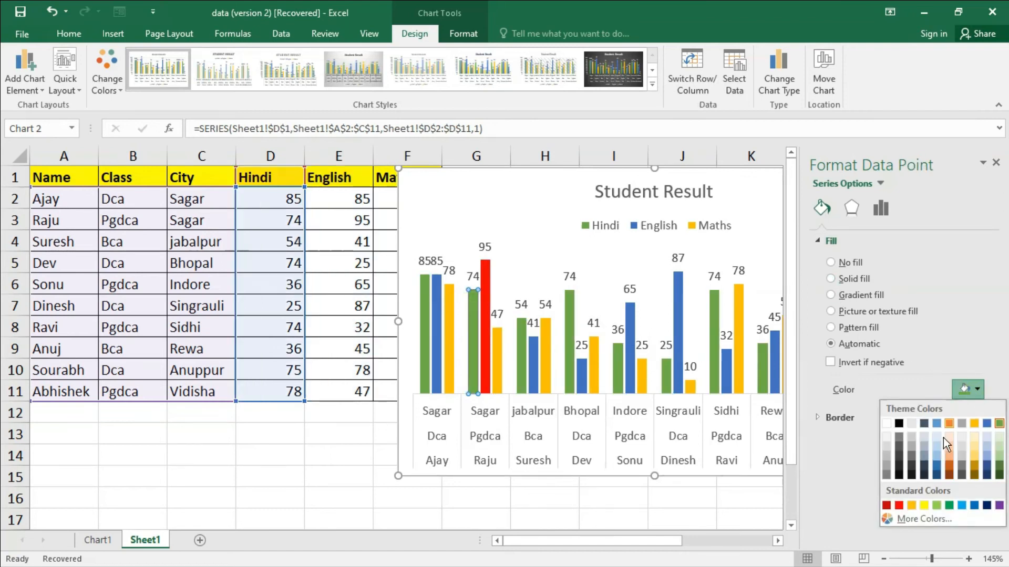
{"action": "left_click", "coordinate": [947, 504]}
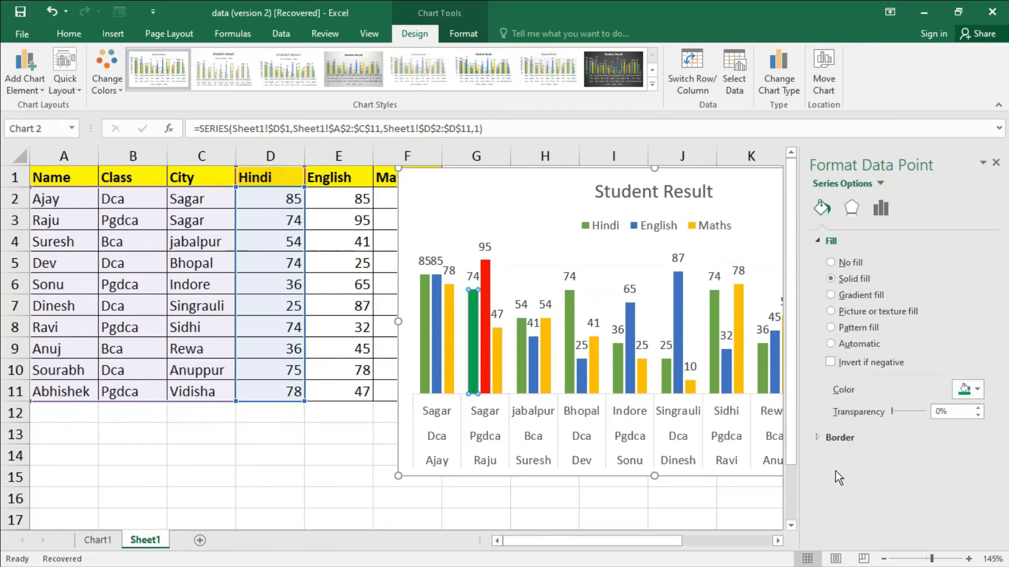
{"action": "right_click", "coordinate": [475, 305]}
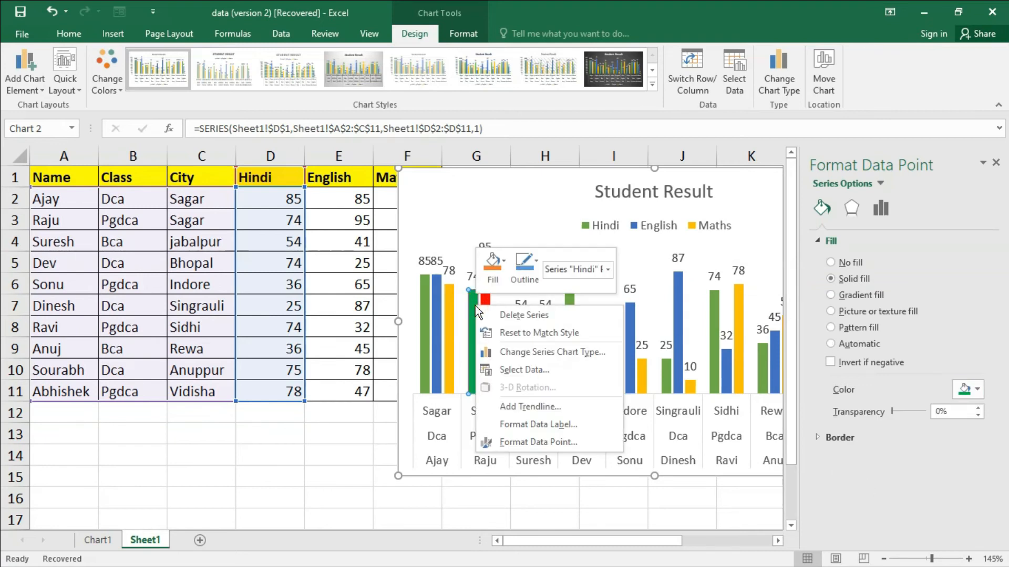
{"action": "left_click", "coordinate": [454, 310]}
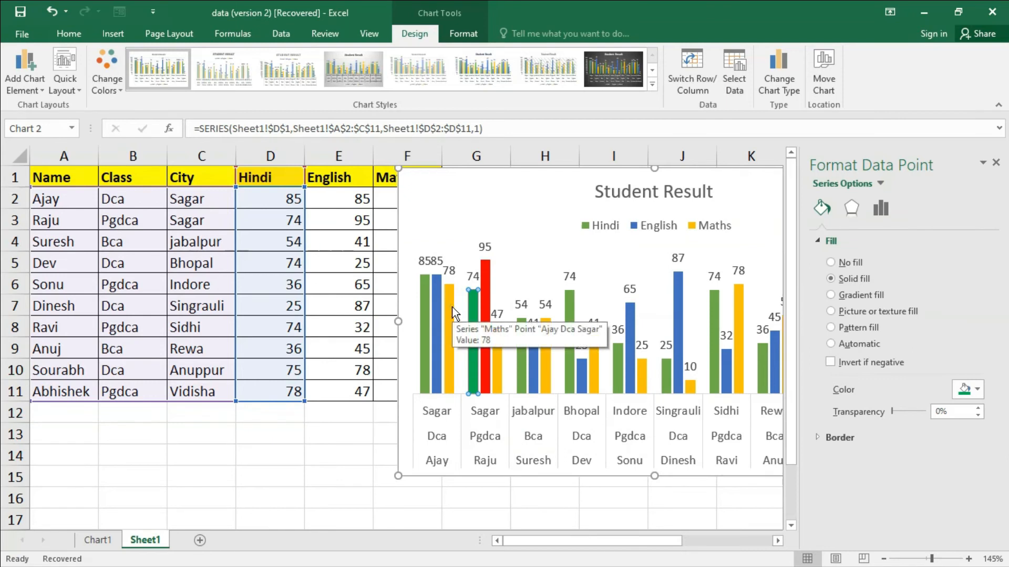
- Fill only the first student's Maths column in the chart with black and close the formatting options
{"action": "left_click", "coordinate": [452, 310]}
{"action": "left_click", "coordinate": [454, 310]}
{"action": "right_click", "coordinate": [455, 310]}
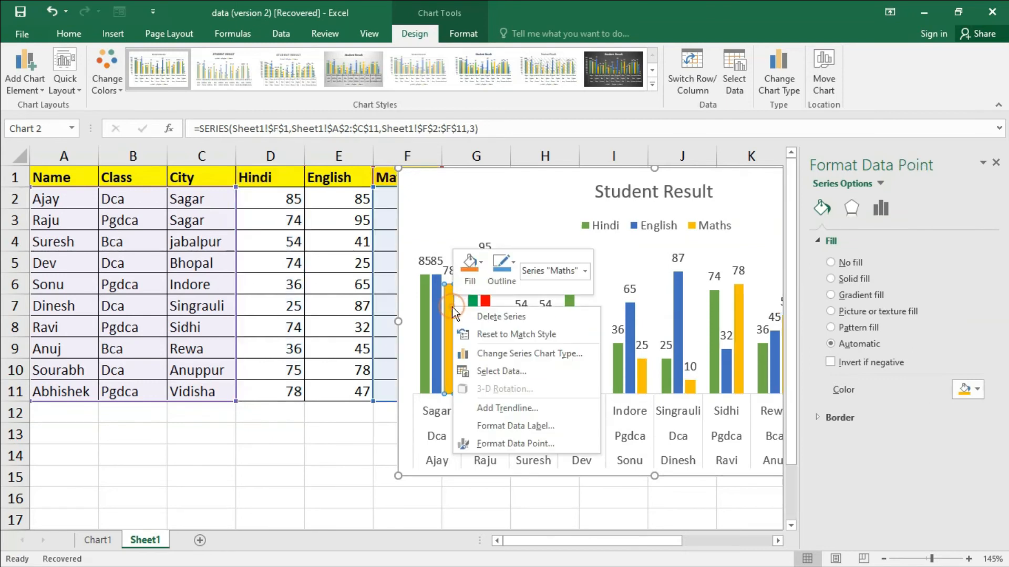
{"action": "left_click", "coordinate": [480, 267]}
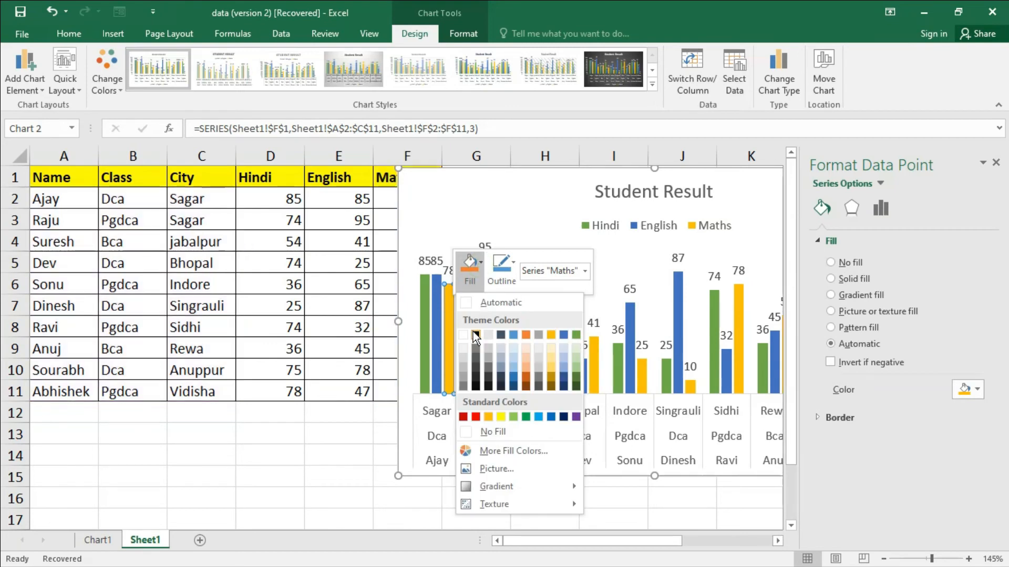
{"action": "left_click", "coordinate": [475, 334]}
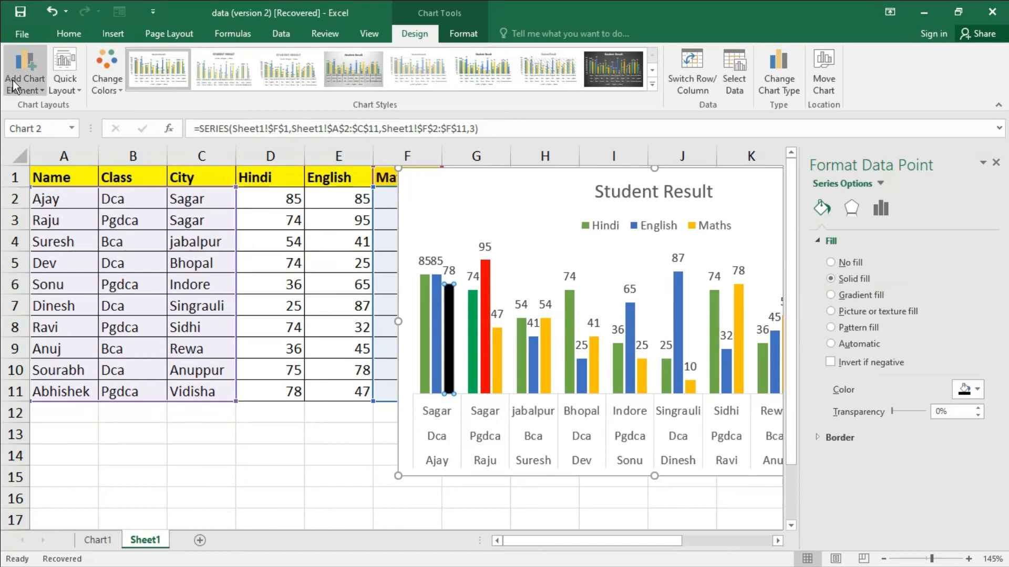
{"action": "left_click", "coordinate": [996, 163]}
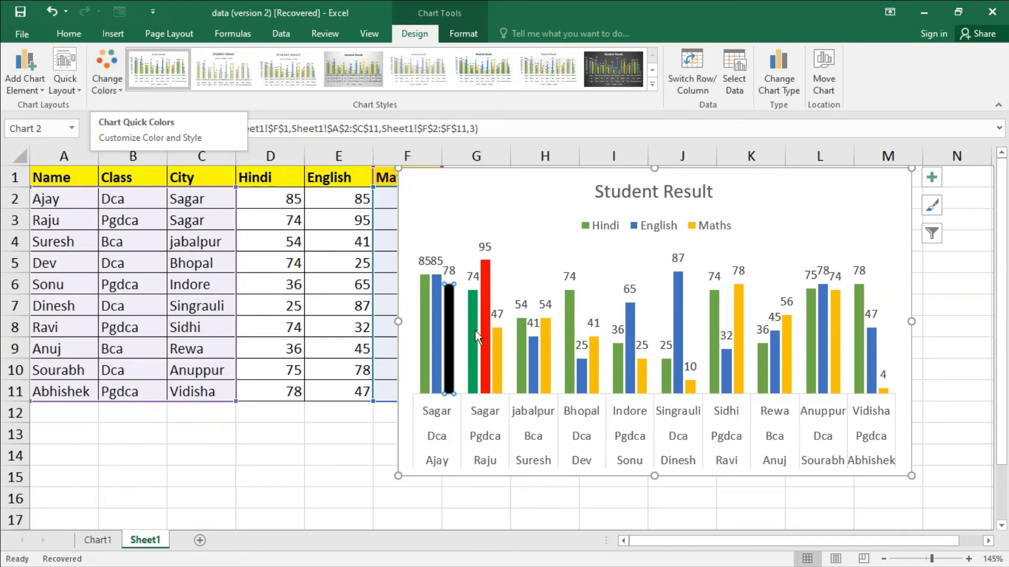
{"action": "double_click", "coordinate": [439, 317]}
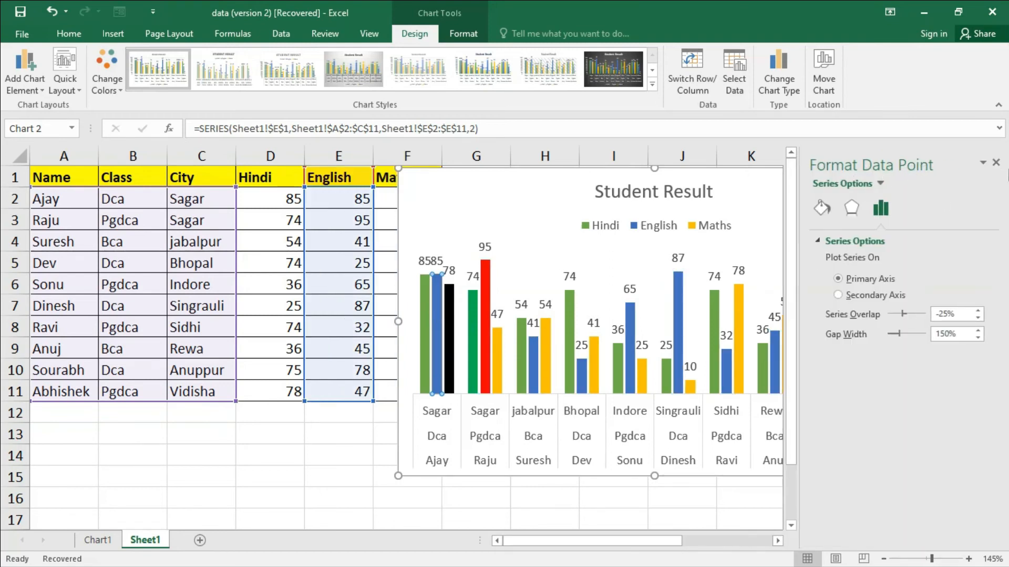
{"action": "left_click", "coordinate": [996, 162]}
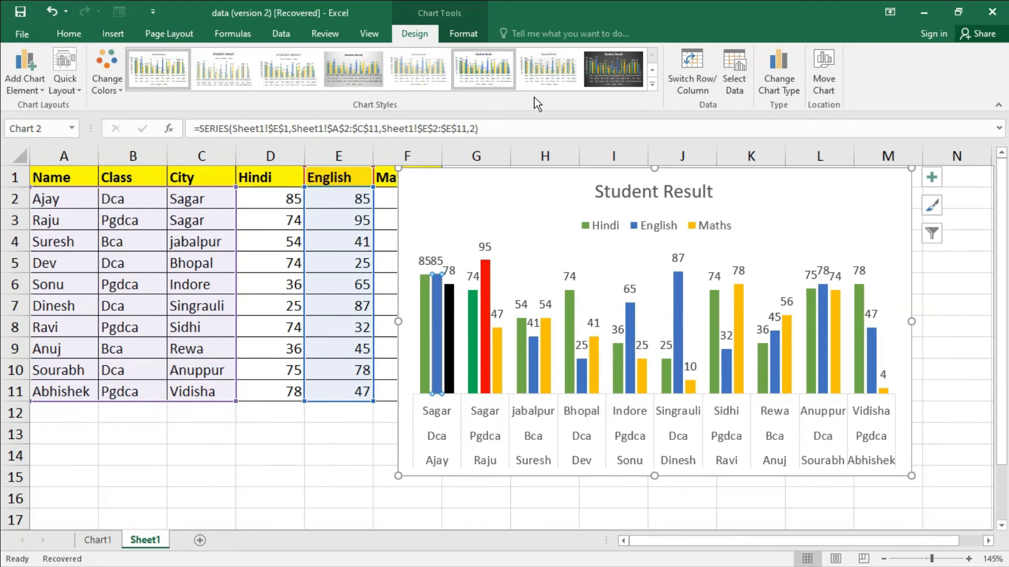
- Apply the chart style with the dark grey gradient background and bold white title
{"action": "left_click", "coordinate": [652, 85]}
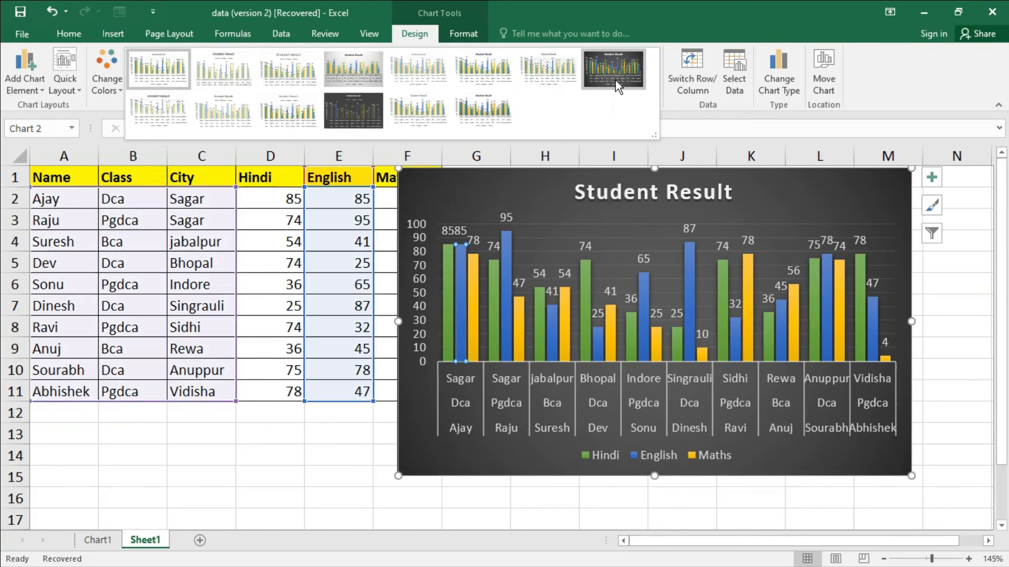
{"action": "left_click", "coordinate": [616, 81]}
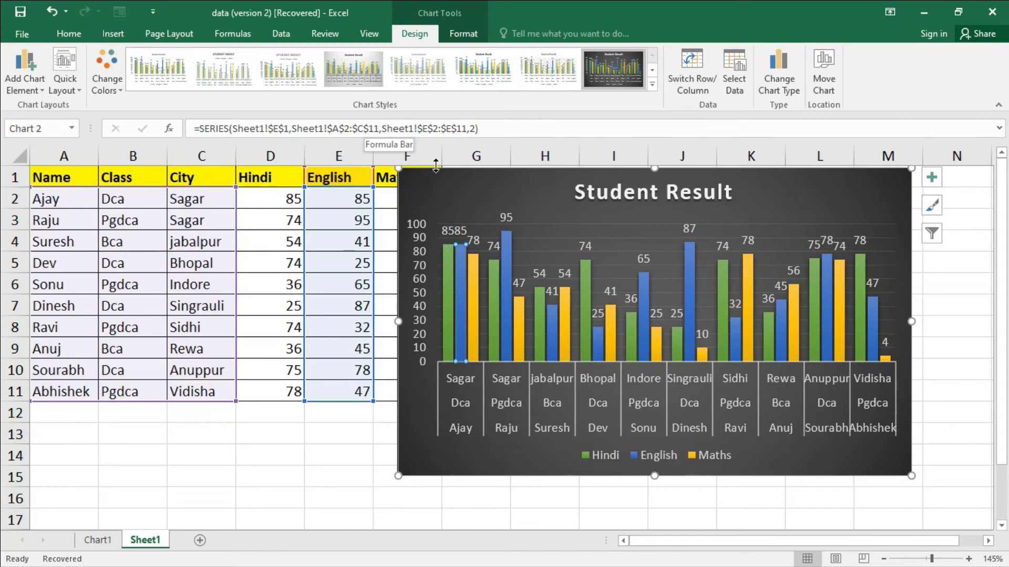
- Try swapping the chart's rows and columns several times, ending with the three subjects as the legend series
{"action": "left_click", "coordinate": [698, 85]}
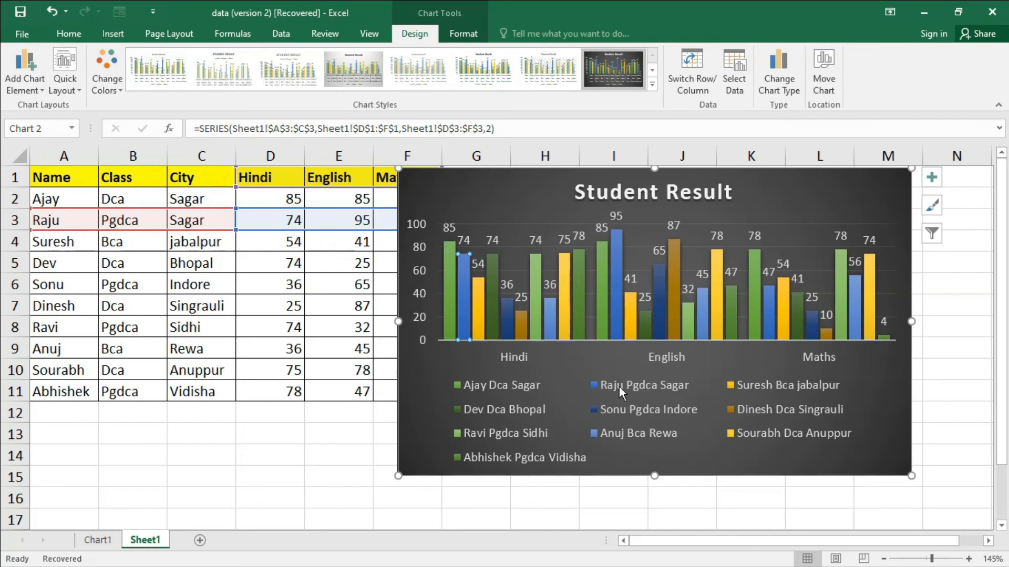
{"action": "left_click", "coordinate": [694, 81]}
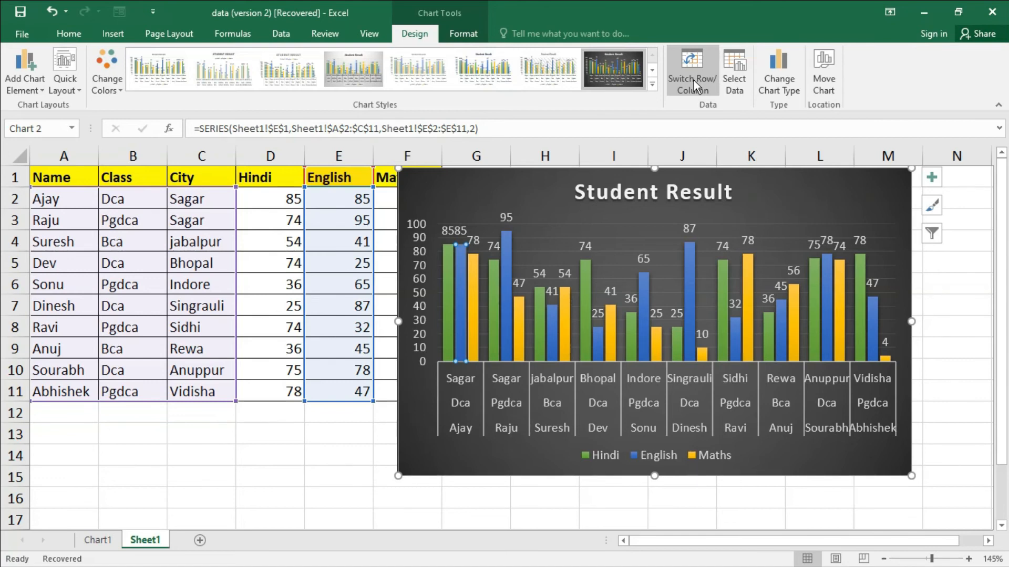
{"action": "left_click", "coordinate": [693, 80]}
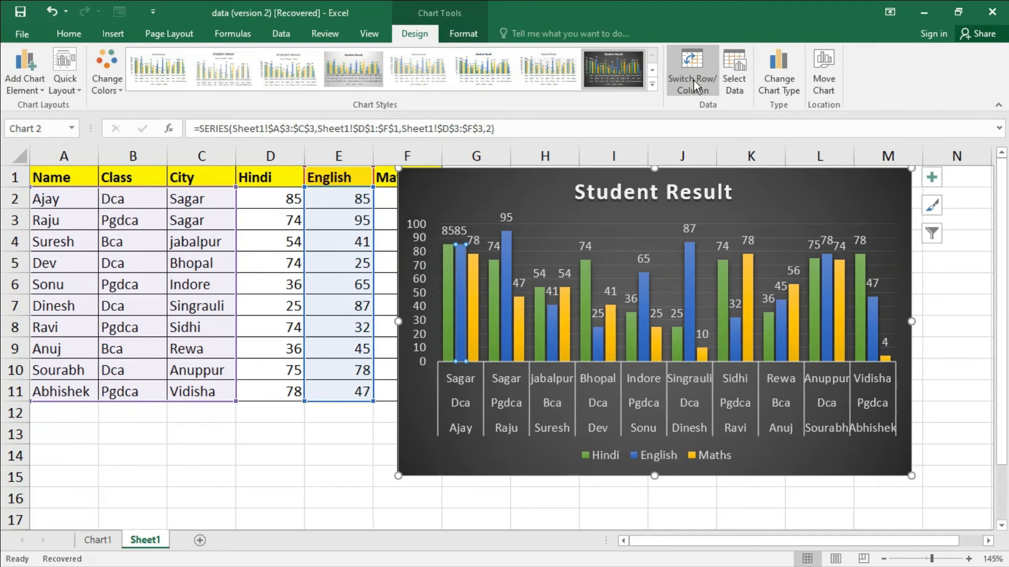
{"action": "left_click", "coordinate": [694, 81]}
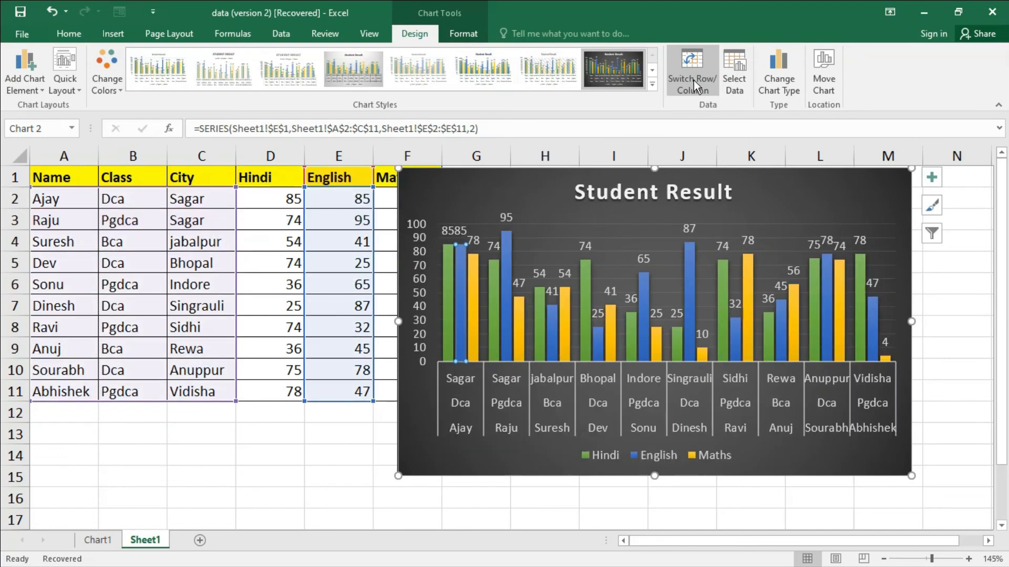
{"action": "left_click", "coordinate": [696, 90]}
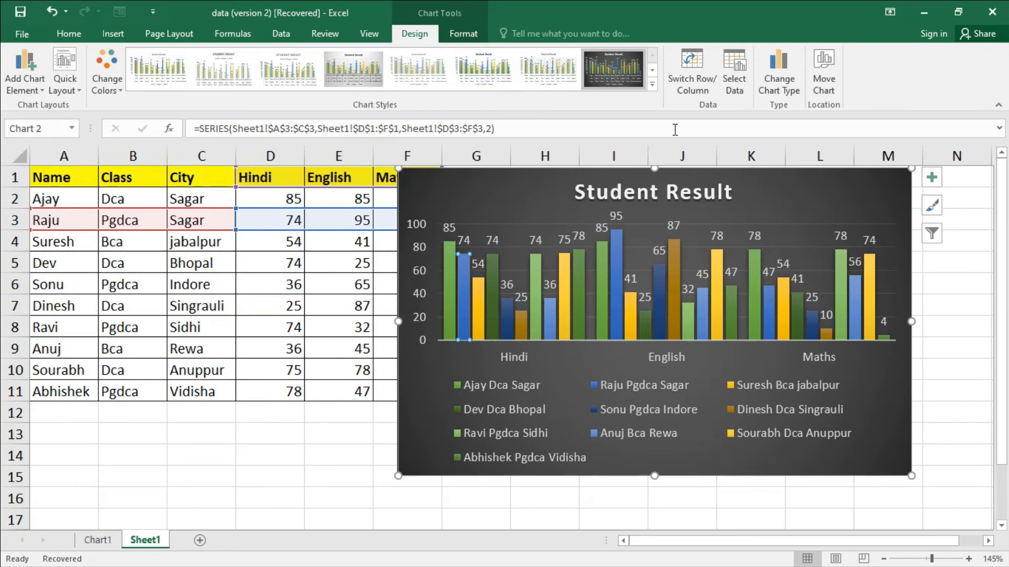
{"action": "left_click", "coordinate": [693, 86]}
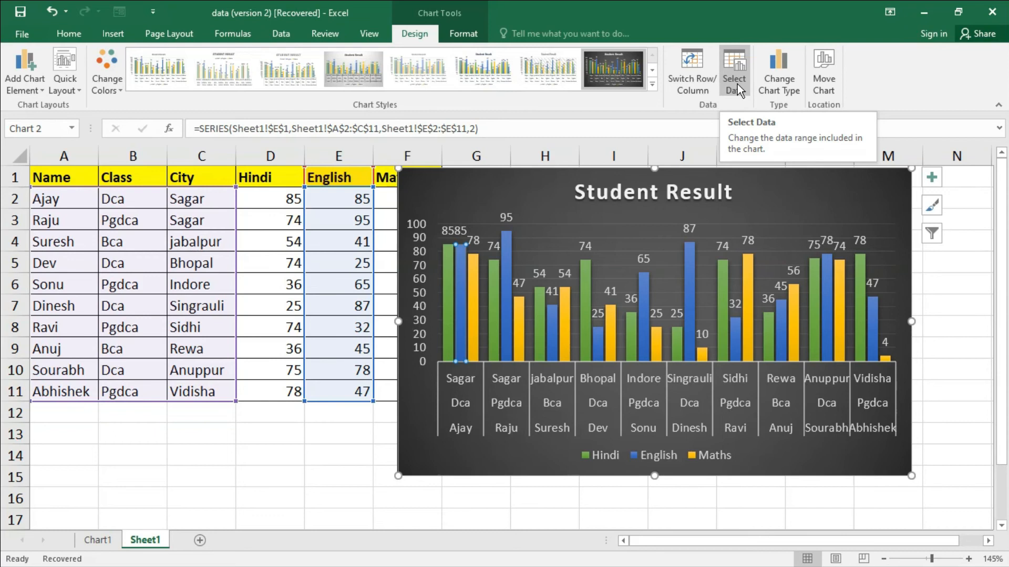
- Move the chart clear of the marks table and reduce its data range to =Sheet1!$A$1:$F$9
{"action": "left_click_drag", "start_coordinate": [693, 176], "coordinate": [767, 221]}
{"action": "key", "text": "Escape"}
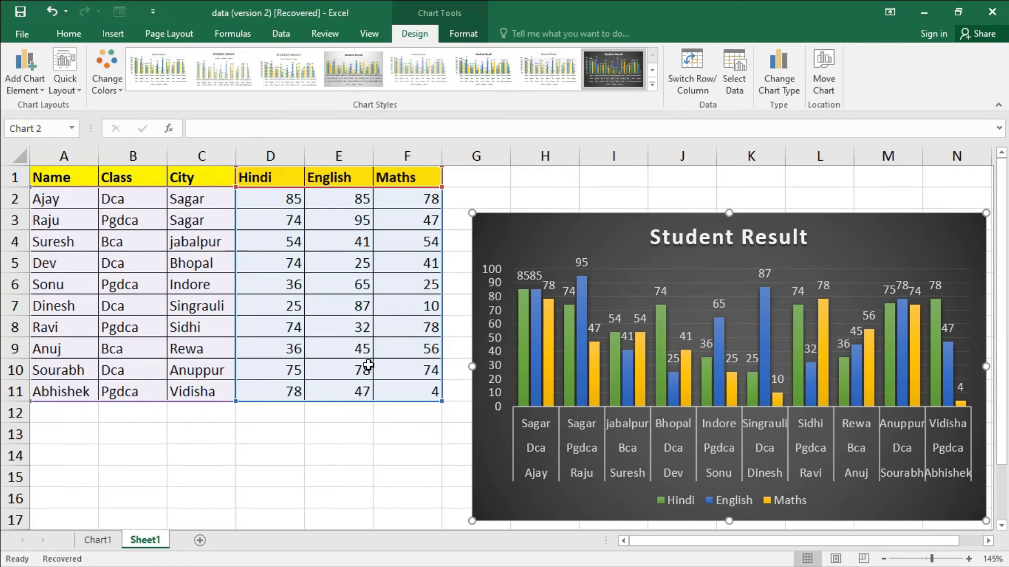
{"action": "left_click", "coordinate": [736, 83]}
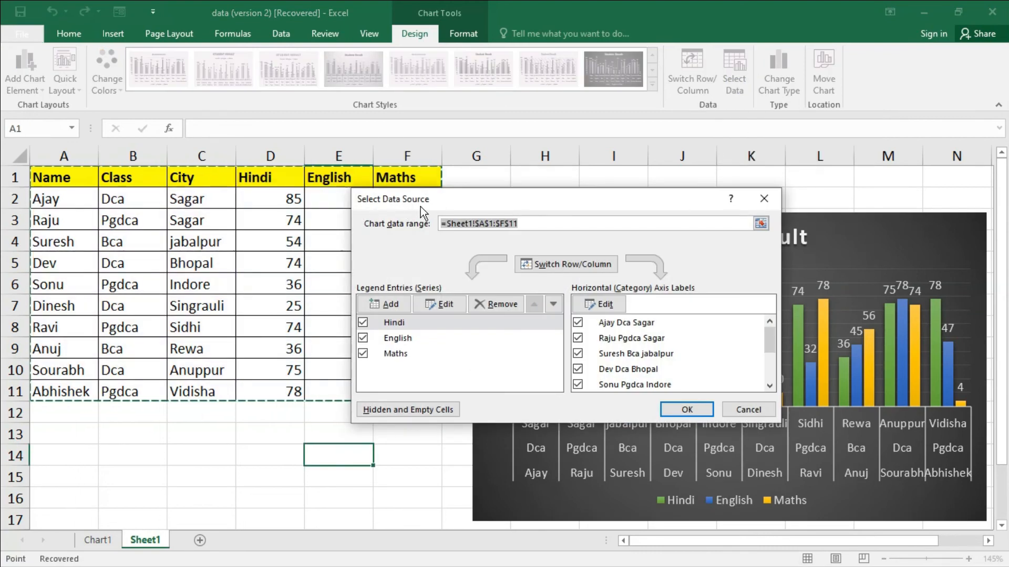
{"action": "left_click", "coordinate": [760, 223]}
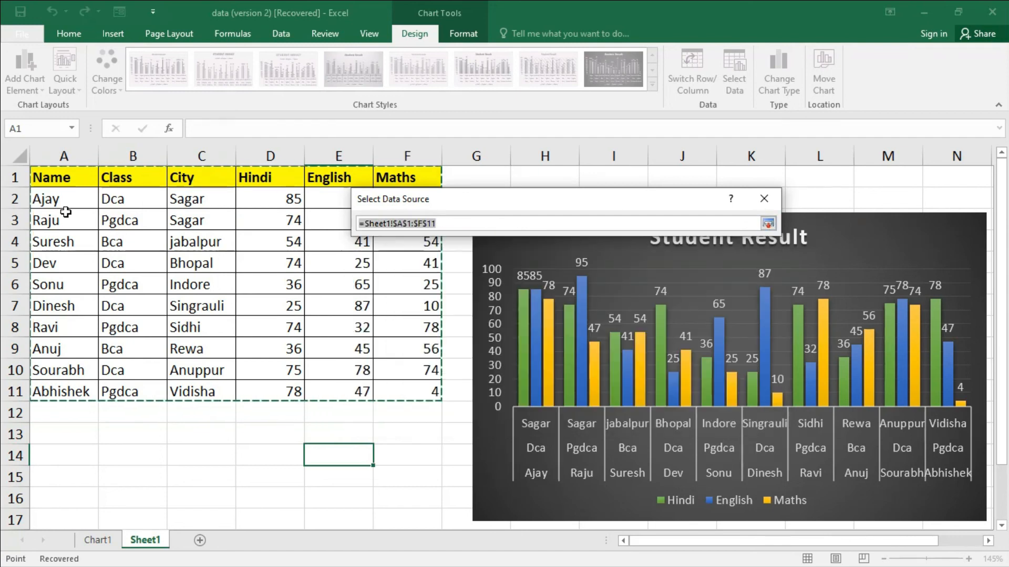
{"action": "left_click_drag", "start_coordinate": [47, 179], "coordinate": [425, 344]}
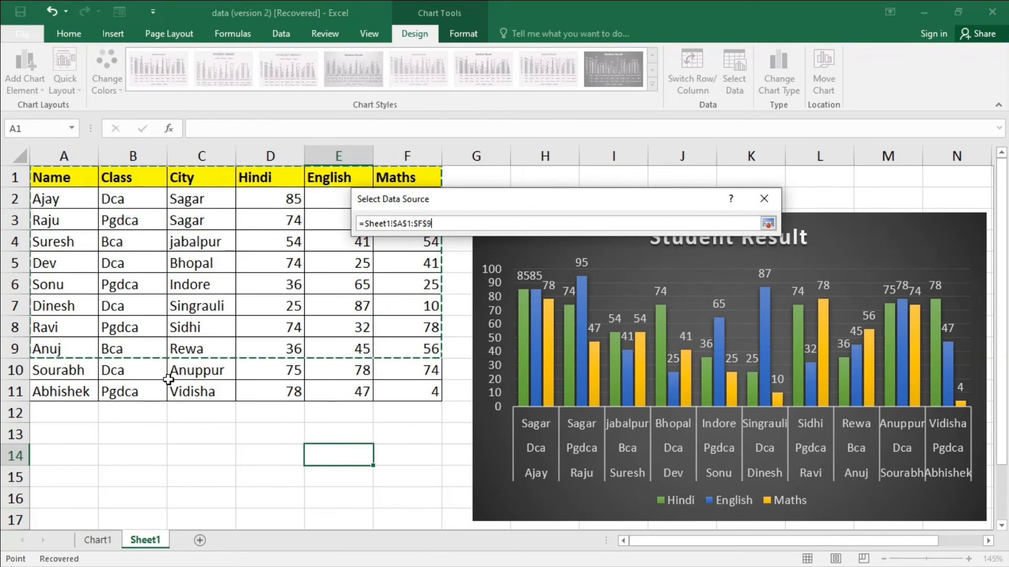
{"action": "left_click", "coordinate": [768, 224]}
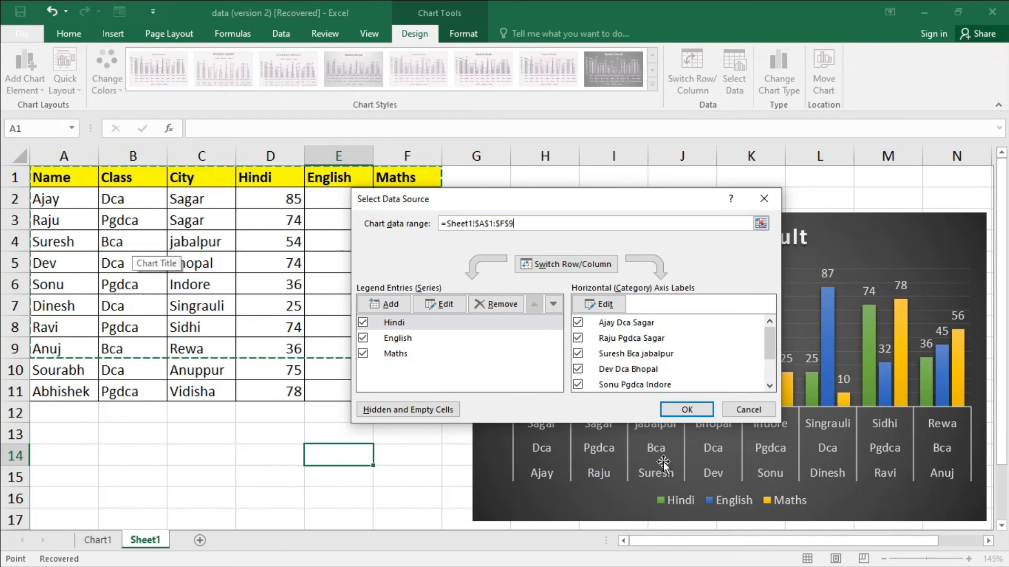
{"action": "left_click", "coordinate": [683, 413]}
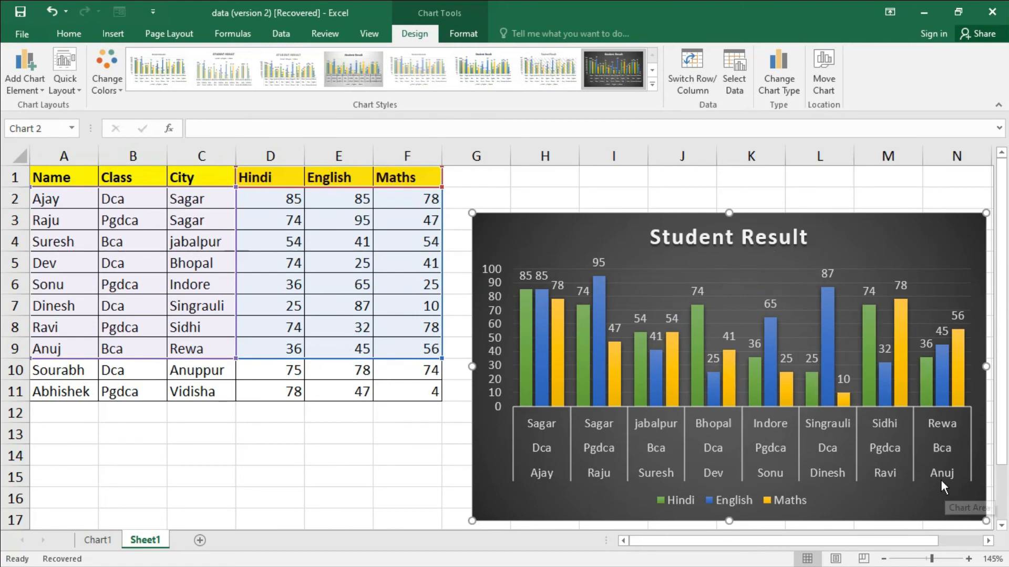
{"action": "left_click_drag", "start_coordinate": [839, 236], "coordinate": [826, 218]}
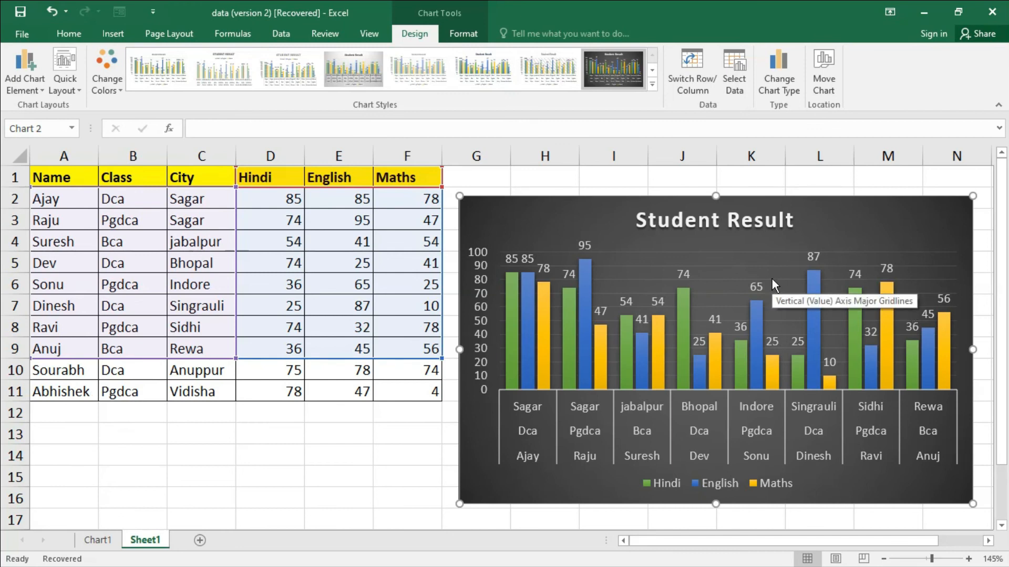
- Change the Student Result chart from clustered columns to the basic Pie type
{"action": "left_click", "coordinate": [786, 90]}
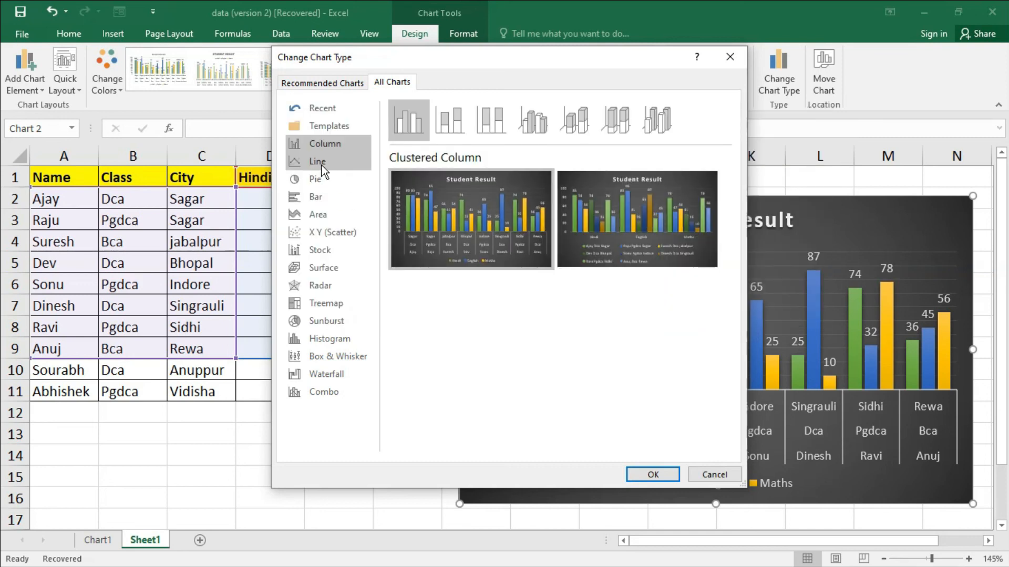
{"action": "left_click", "coordinate": [321, 164]}
{"action": "left_click", "coordinate": [323, 182]}
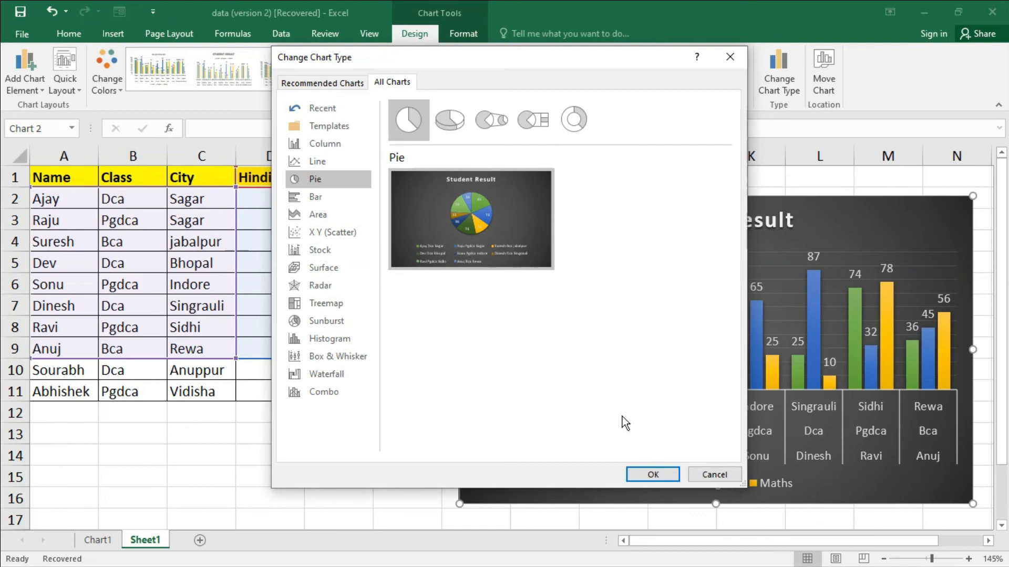
{"action": "left_click", "coordinate": [652, 476]}
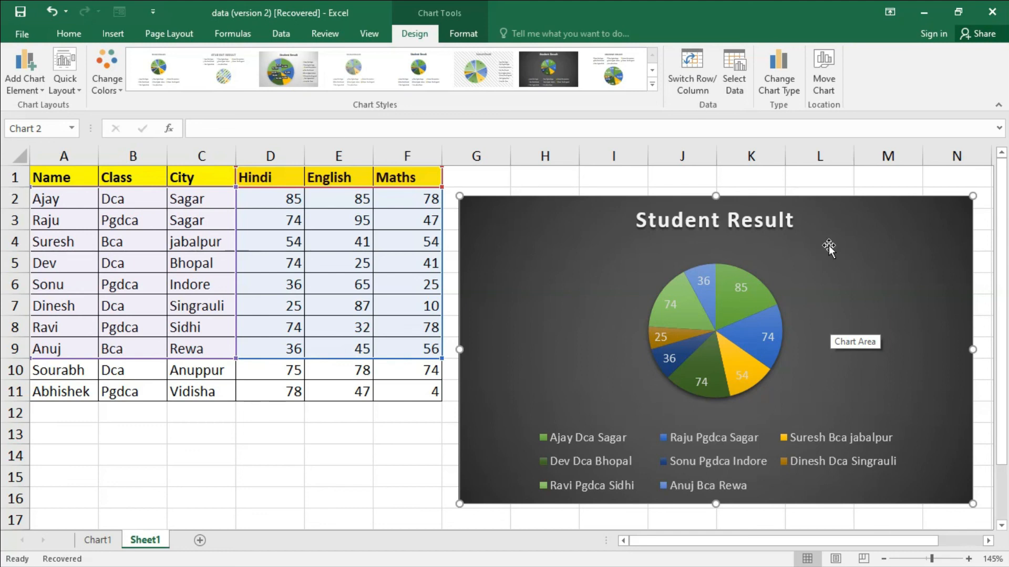
- Change the chart type to the basic 2-D Area chart with the three subjects as series
{"action": "left_click", "coordinate": [780, 89]}
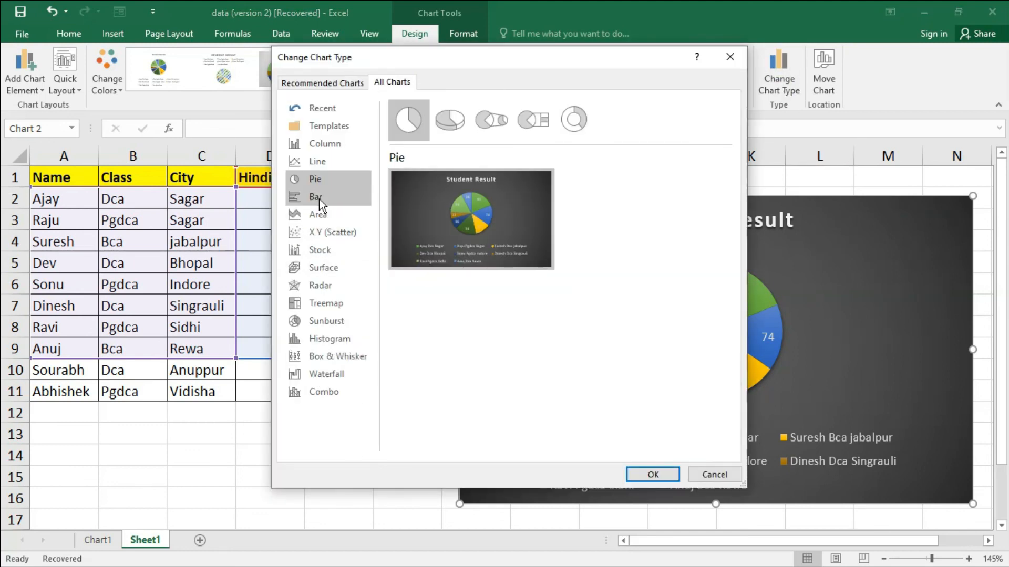
{"action": "left_click", "coordinate": [319, 199]}
{"action": "left_click", "coordinate": [320, 216]}
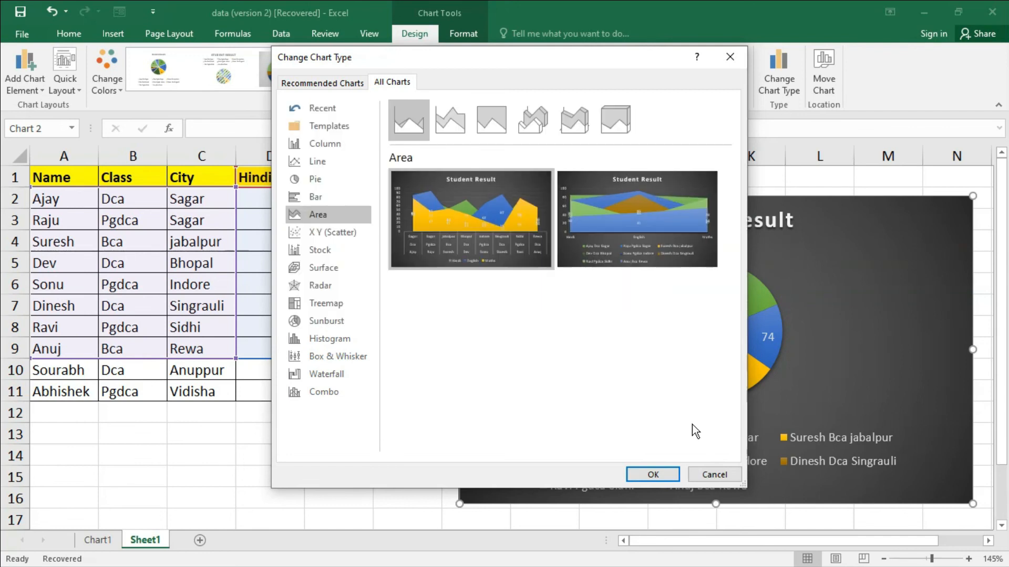
{"action": "left_click", "coordinate": [668, 475]}
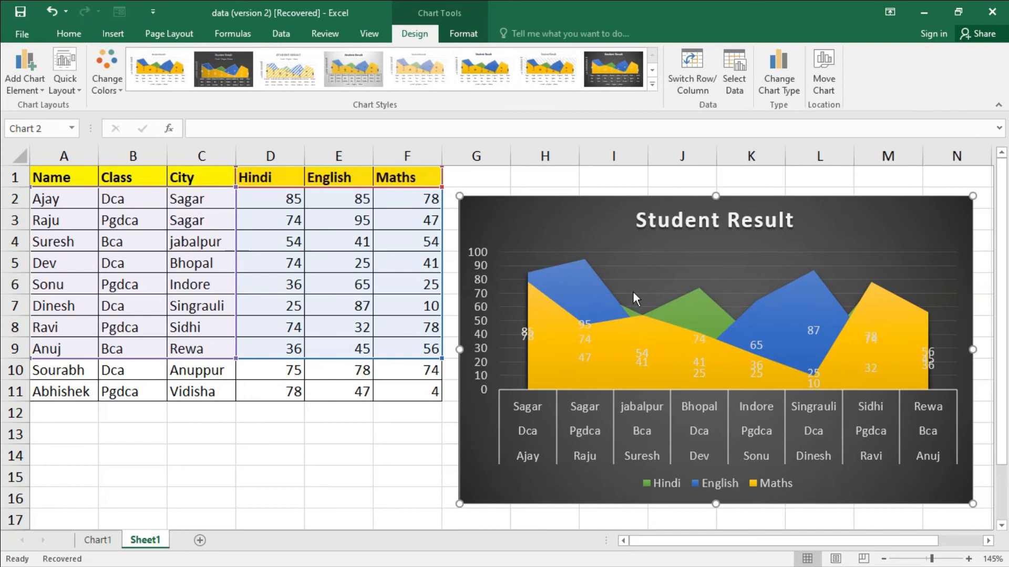
- Move the area chart to a new sheet named Chart2, then look at Sheet1 and return to the chart sheet
{"action": "left_click", "coordinate": [141, 547]}
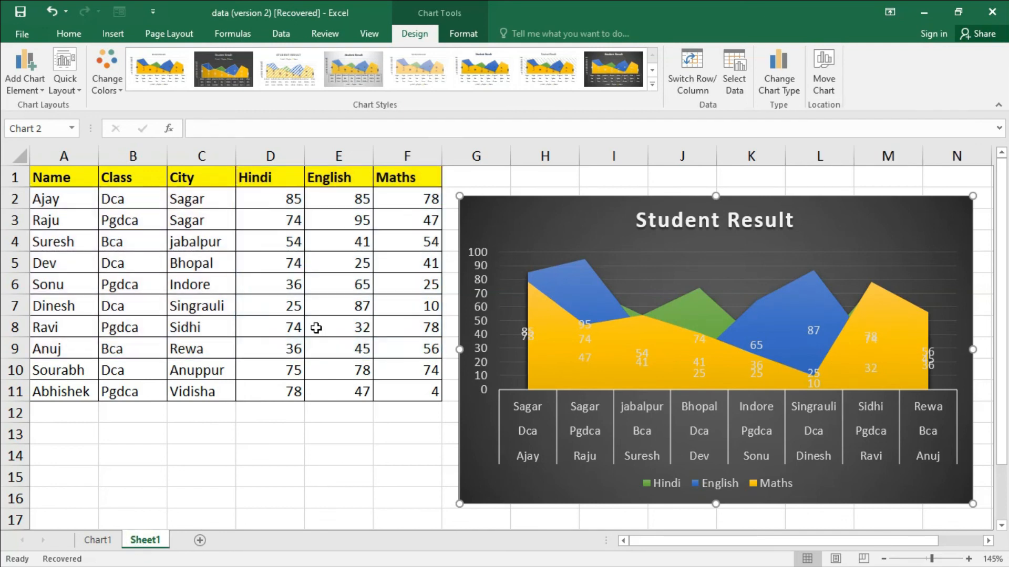
{"action": "left_click", "coordinate": [826, 84]}
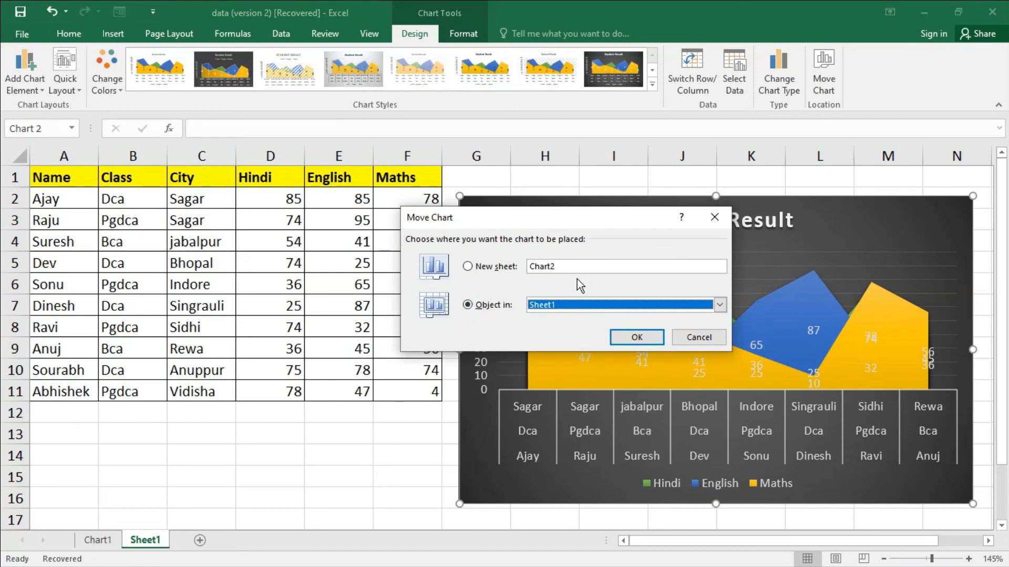
{"action": "left_click", "coordinate": [469, 267]}
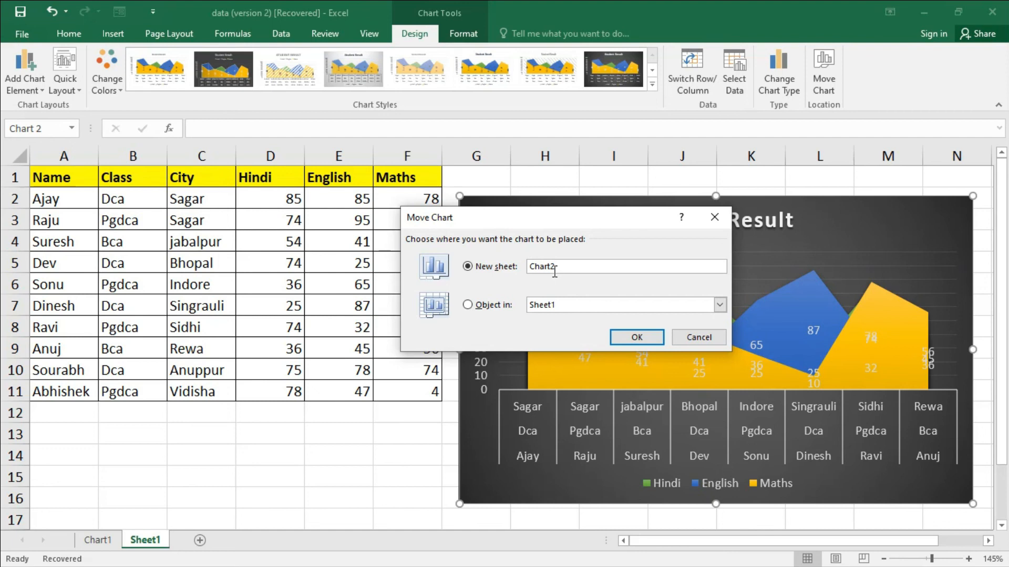
{"action": "left_click", "coordinate": [629, 340]}
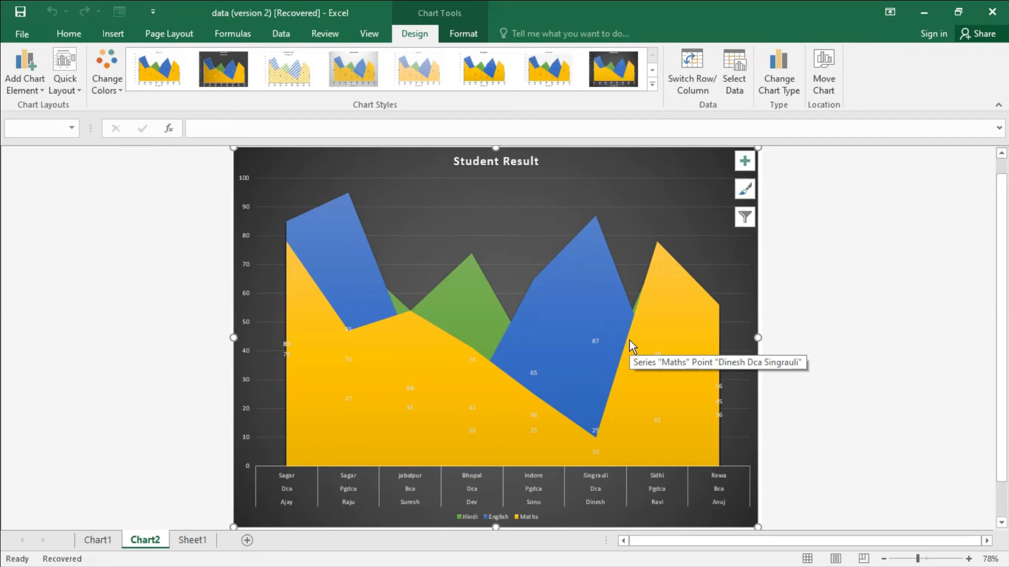
{"action": "left_click", "coordinate": [198, 540]}
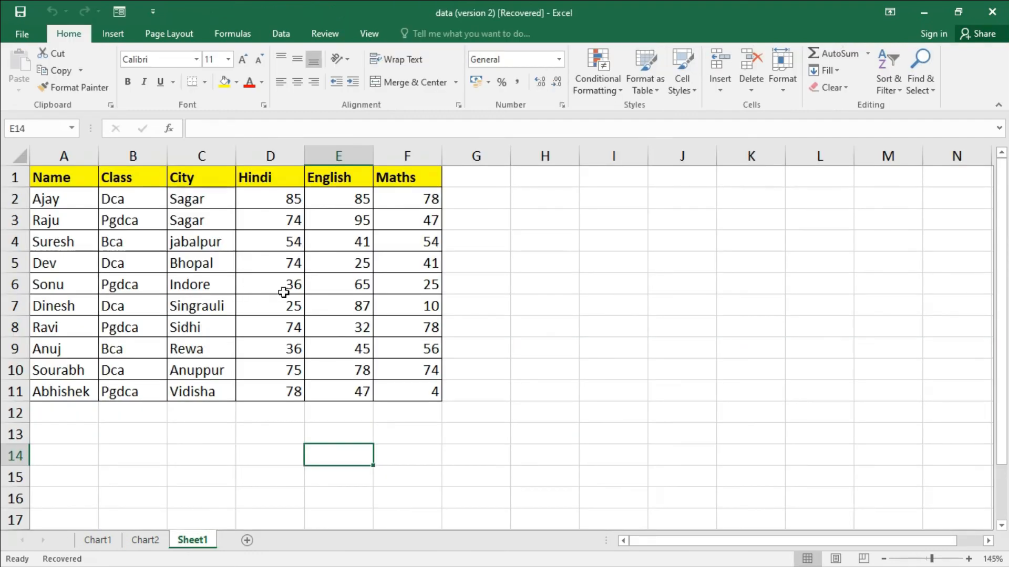
{"action": "left_click", "coordinate": [144, 542]}
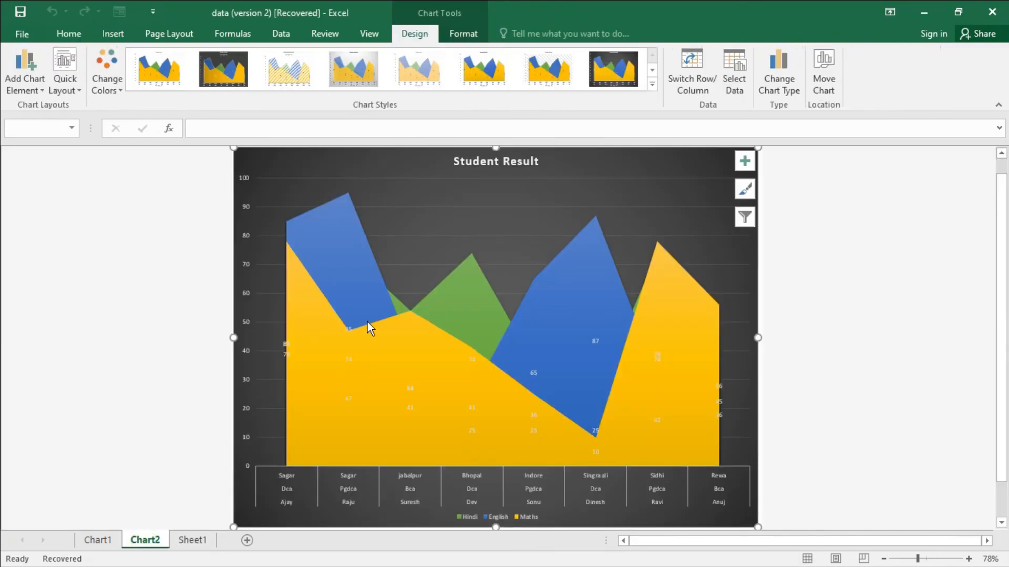
- Move the chart back into Sheet1 as an embedded object and shift it to uncover most of the marks table
{"action": "left_click", "coordinate": [825, 84]}
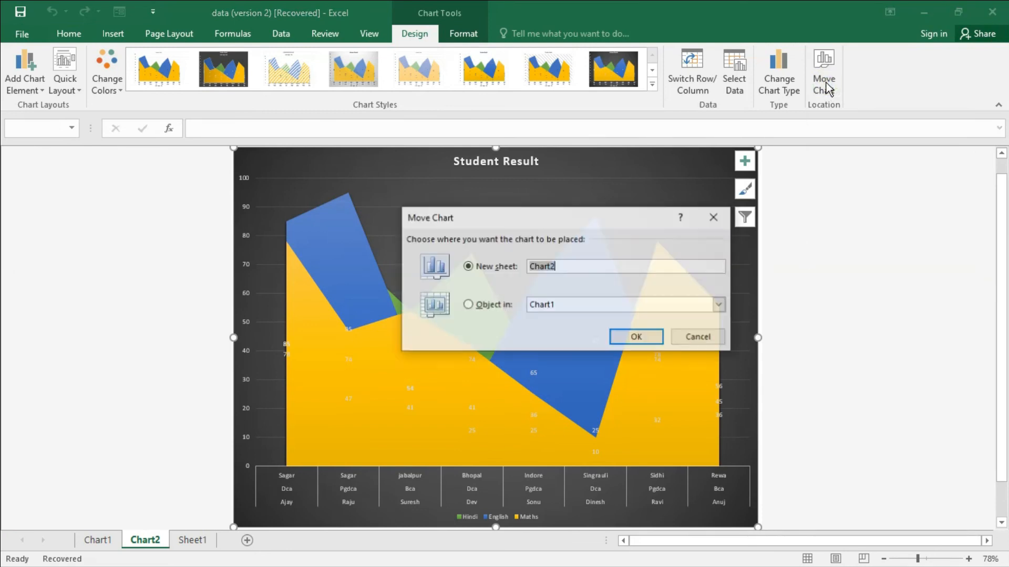
{"action": "left_click", "coordinate": [474, 308]}
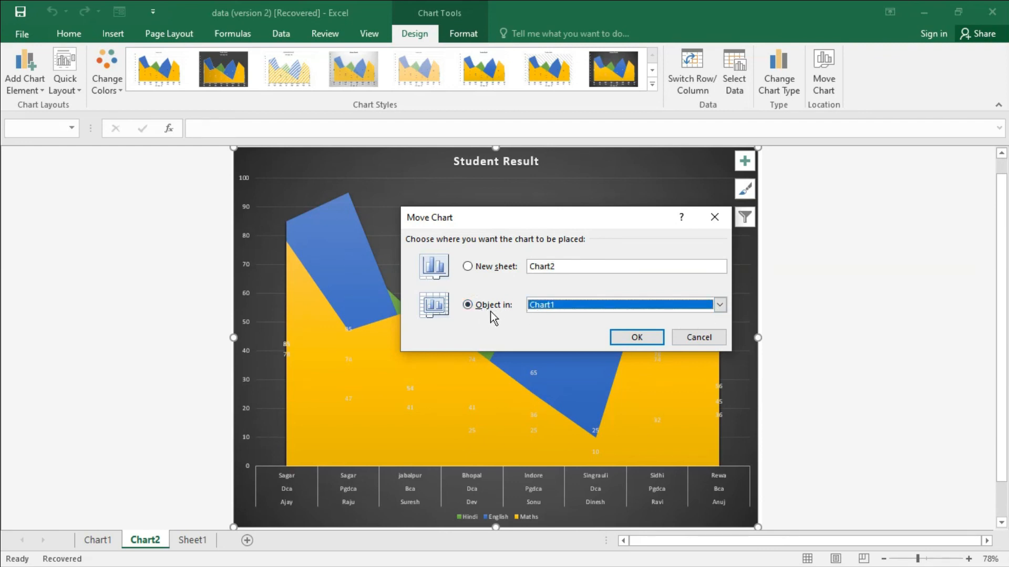
{"action": "left_click", "coordinate": [720, 306]}
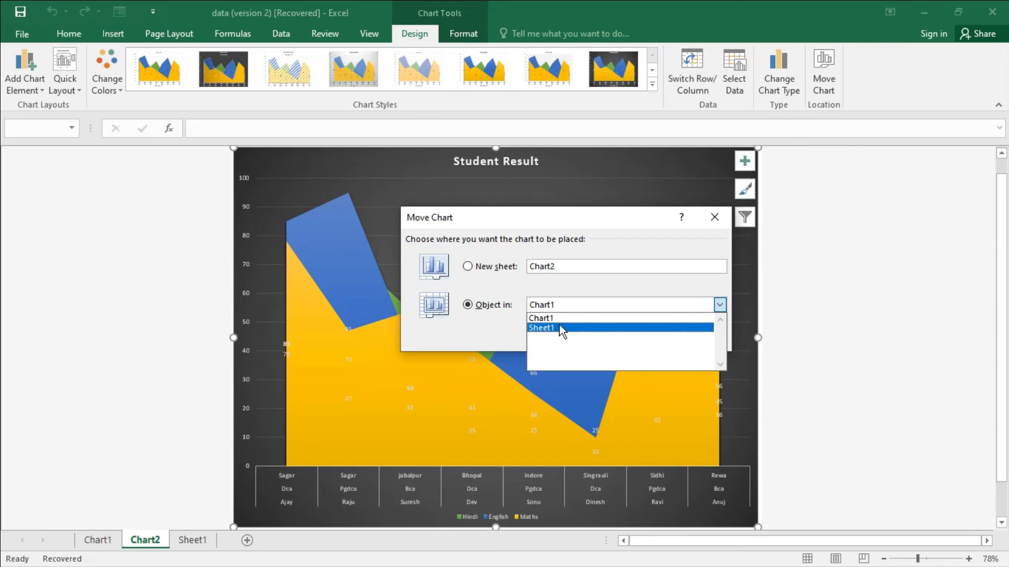
{"action": "left_click", "coordinate": [559, 327]}
{"action": "left_click", "coordinate": [637, 338]}
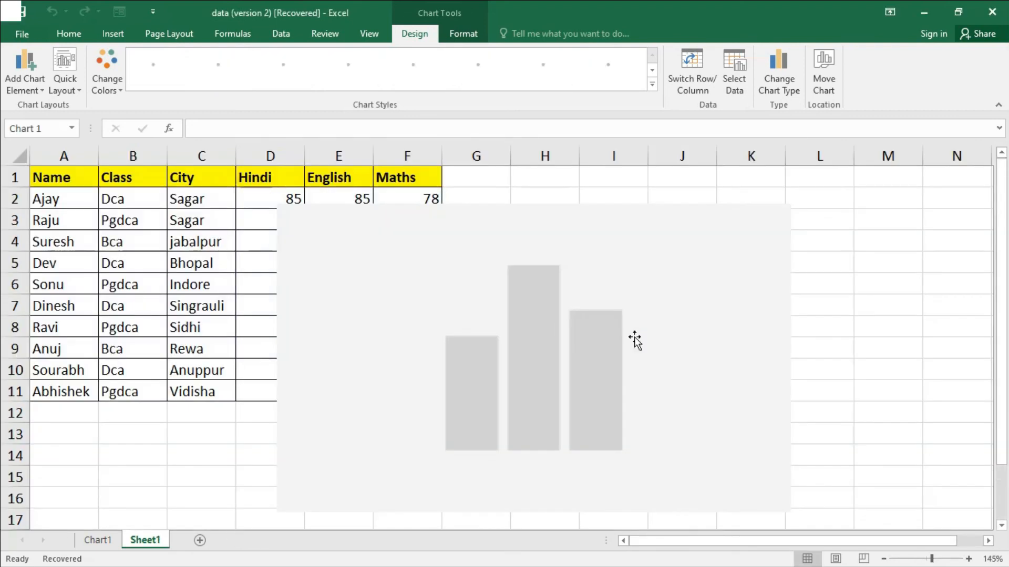
{"action": "left_click_drag", "start_coordinate": [592, 208], "coordinate": [705, 201]}
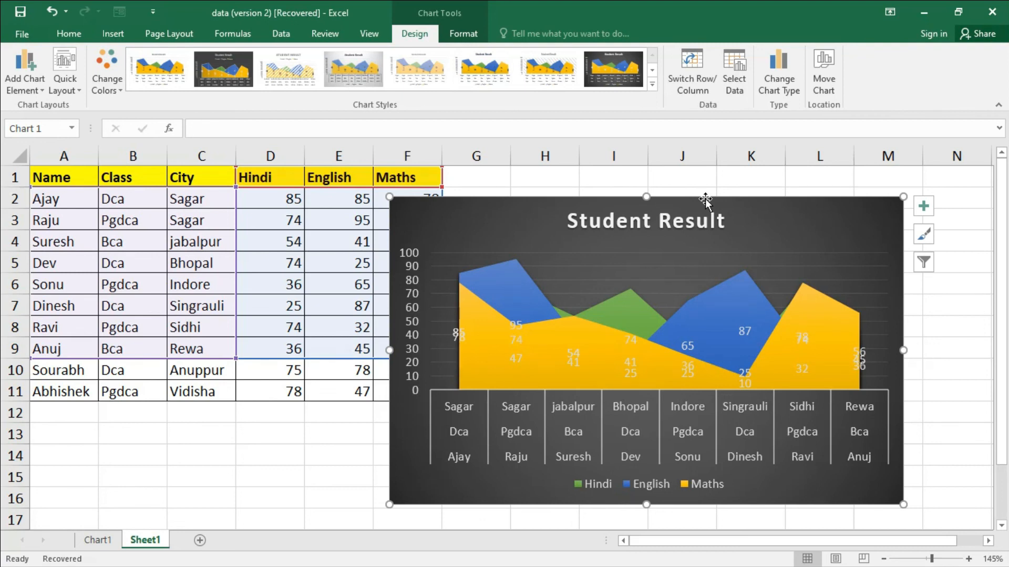
{"action": "left_click_drag", "start_coordinate": [705, 199], "coordinate": [721, 181]}
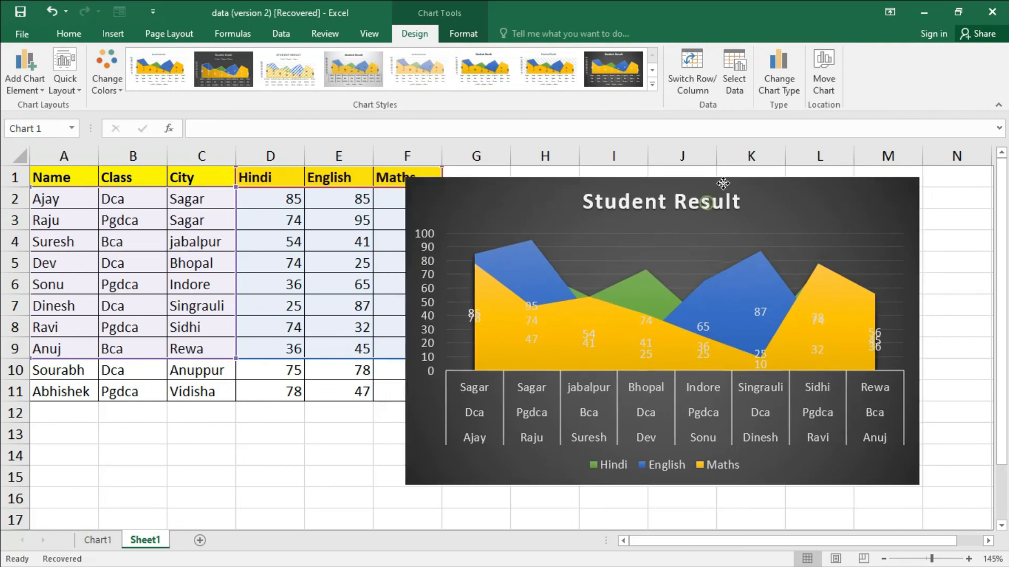
- Change the embedded chart's type to 3-D Clustered Column
{"action": "left_click", "coordinate": [213, 81]}
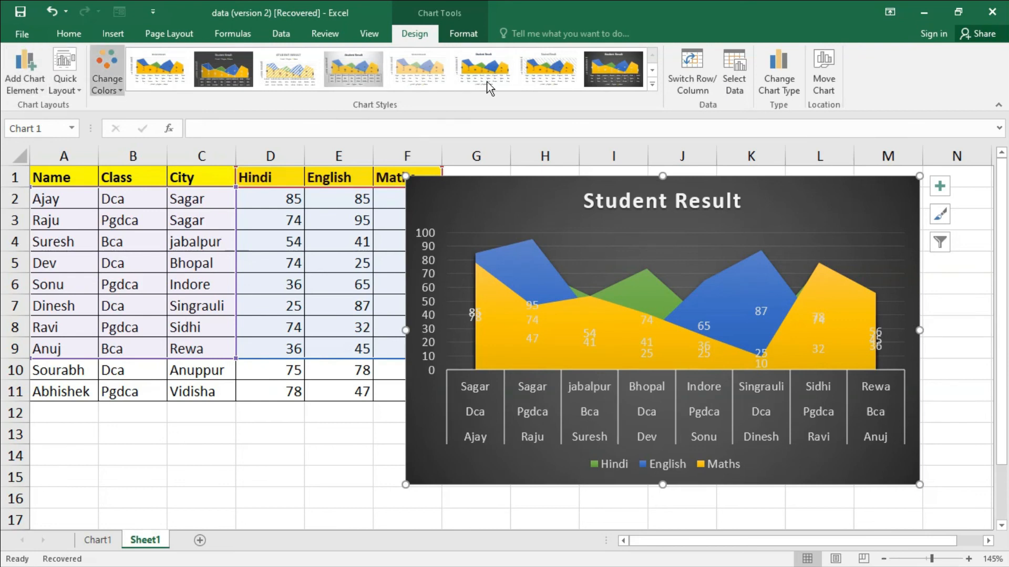
{"action": "left_click", "coordinate": [783, 90]}
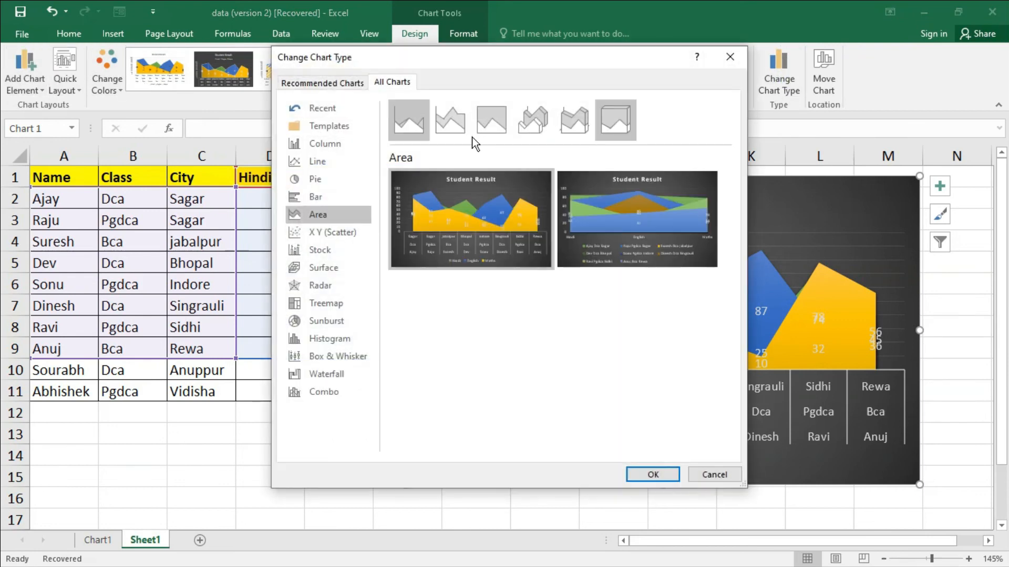
{"action": "left_click", "coordinate": [328, 145]}
{"action": "left_click", "coordinate": [532, 122]}
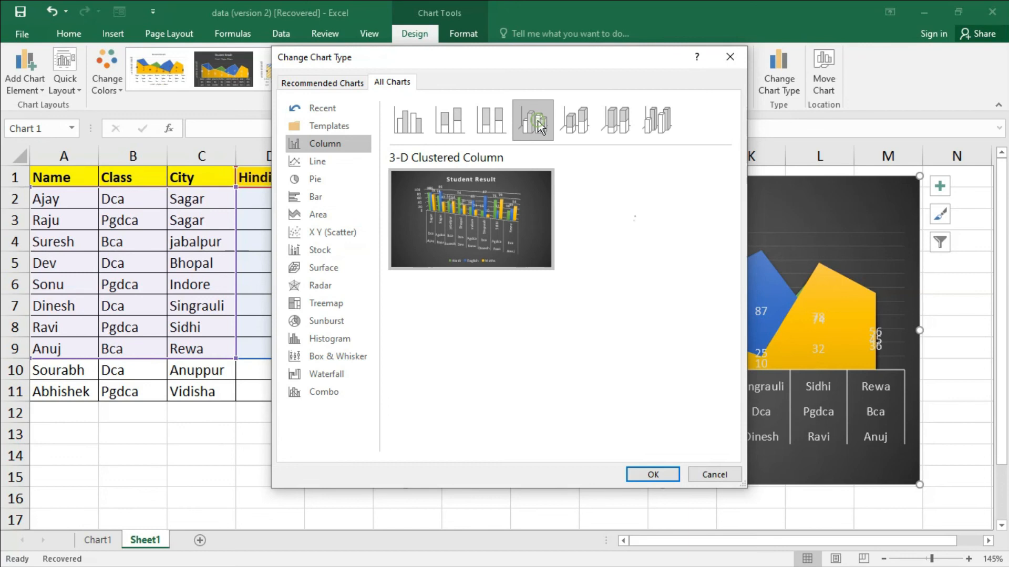
{"action": "left_click", "coordinate": [652, 478]}
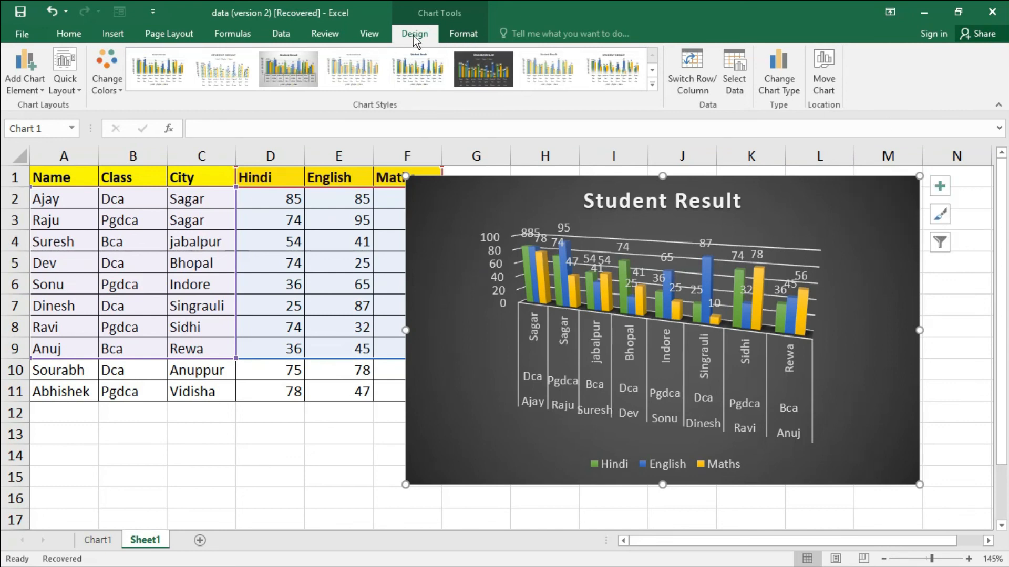
{"action": "right_click", "coordinate": [687, 222]}
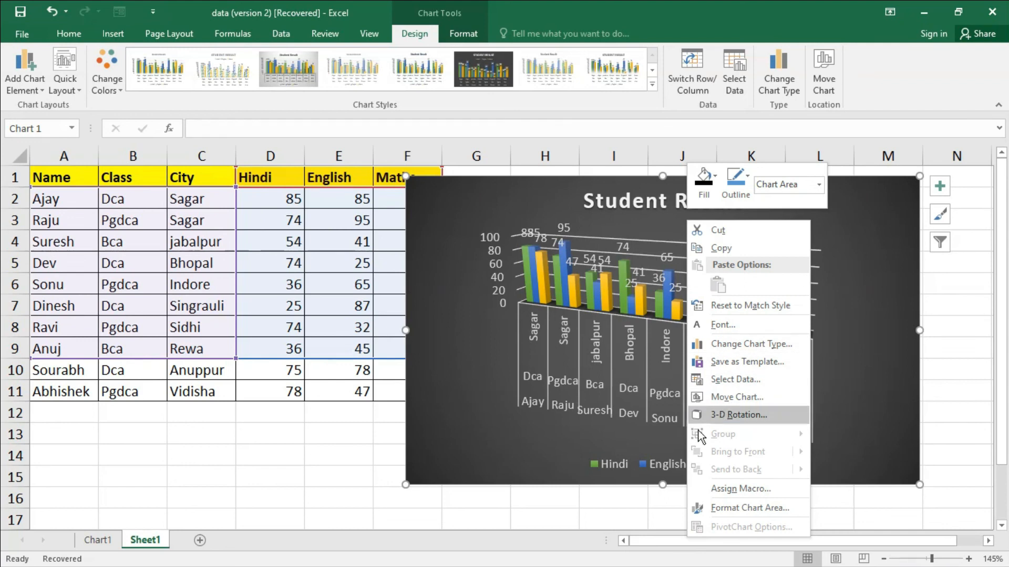
{"action": "left_click", "coordinate": [596, 444]}
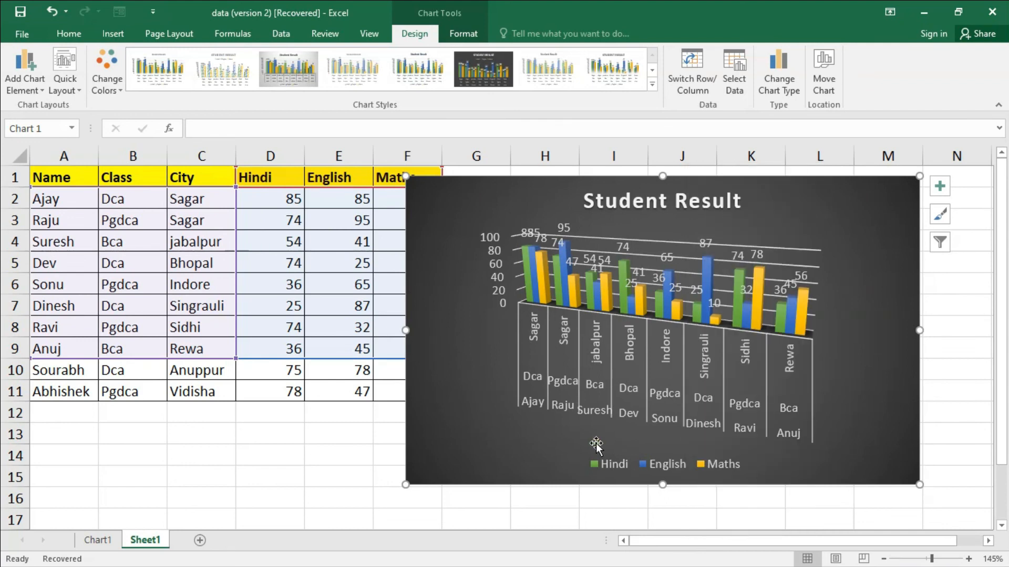